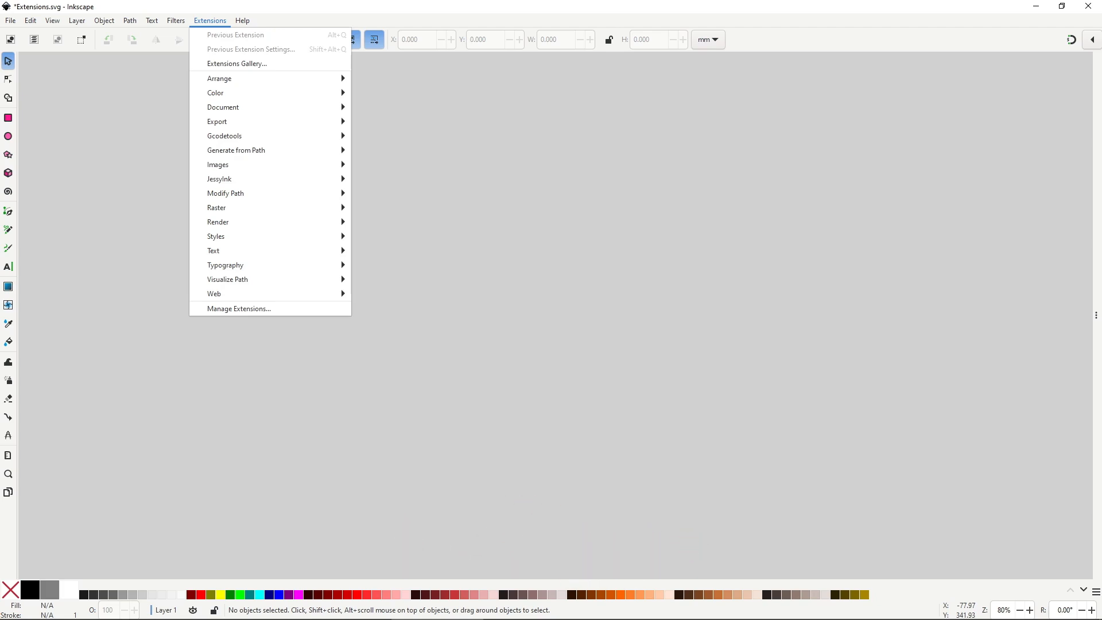
# - Set the circle's start marker to a solid dot and its mid markers to an outlined square
pyautogui.moveTo(283, 241)
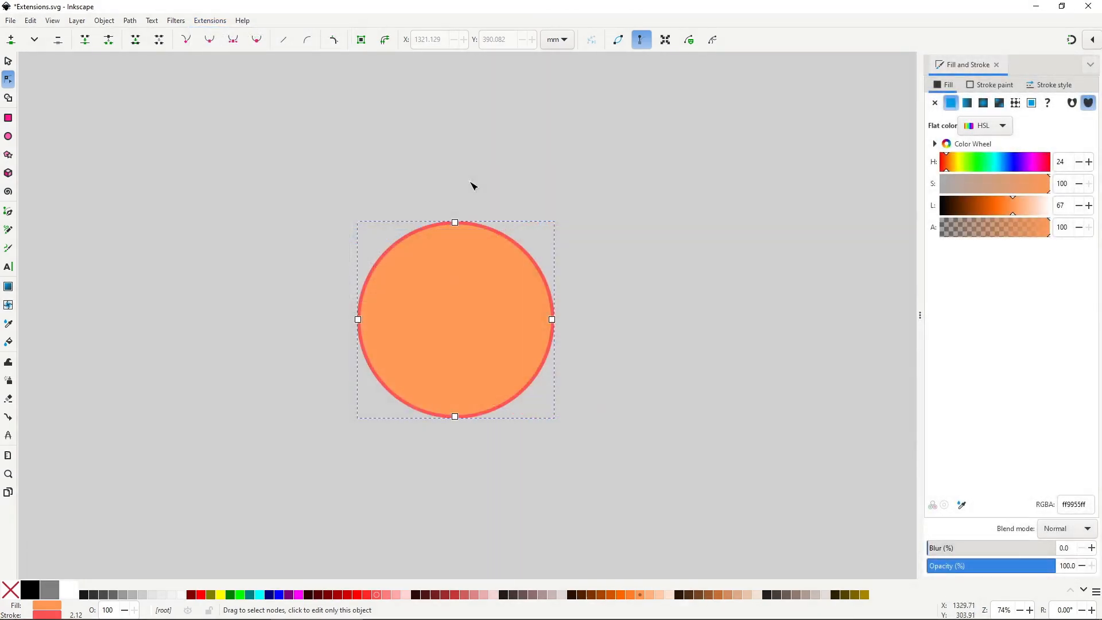
pyautogui.click(1049, 85)
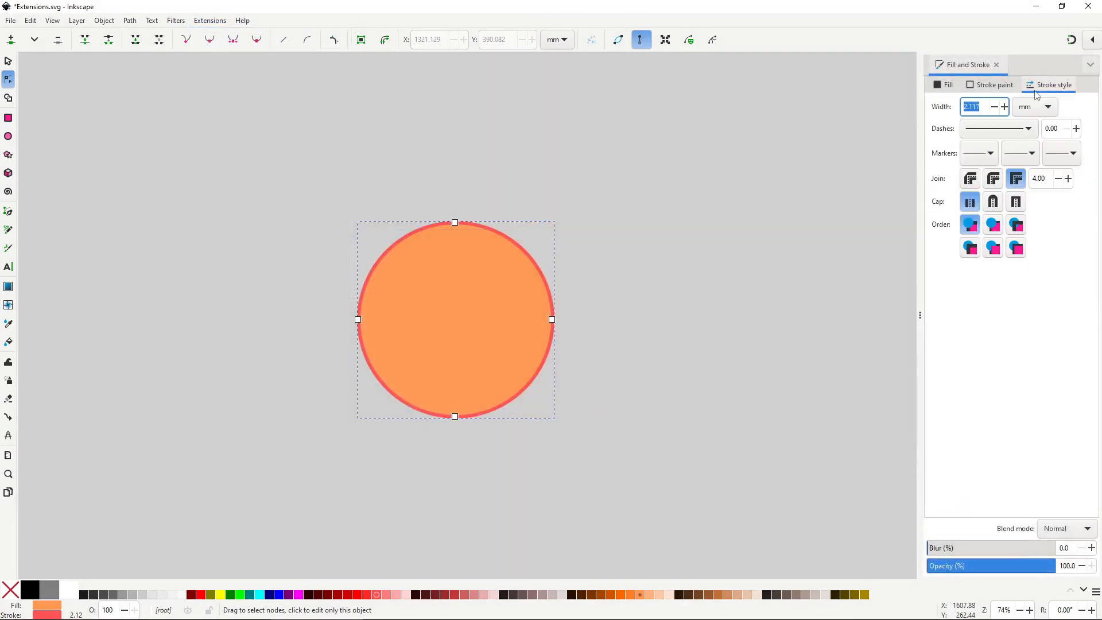
pyautogui.click(979, 152)
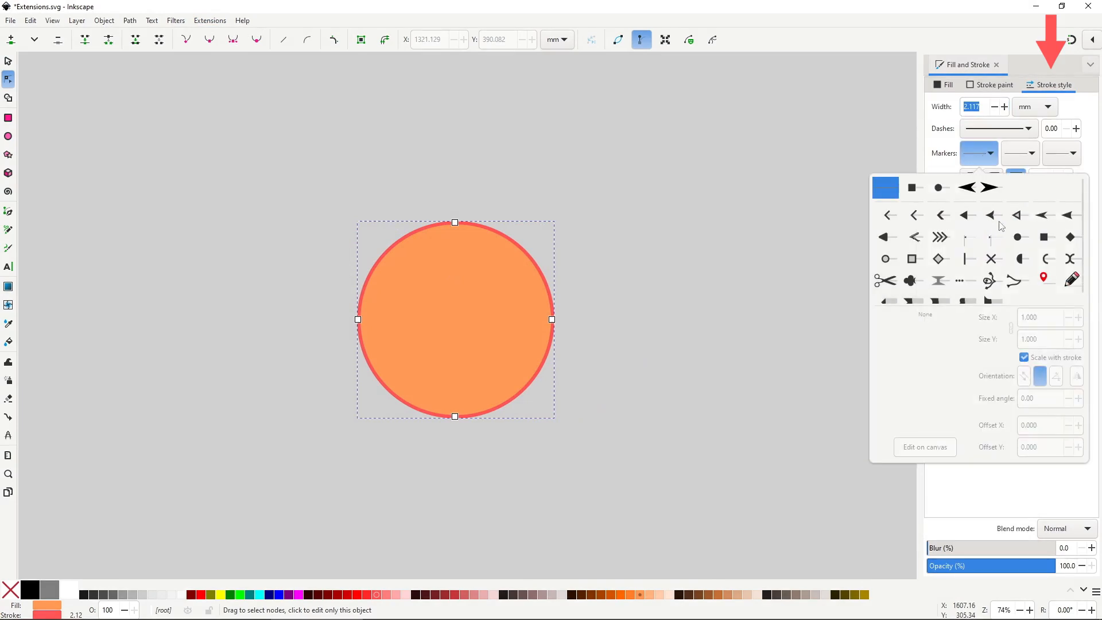
pyautogui.click(1022, 241)
pyautogui.click(1030, 152)
pyautogui.click(1029, 152)
pyautogui.click(1075, 237)
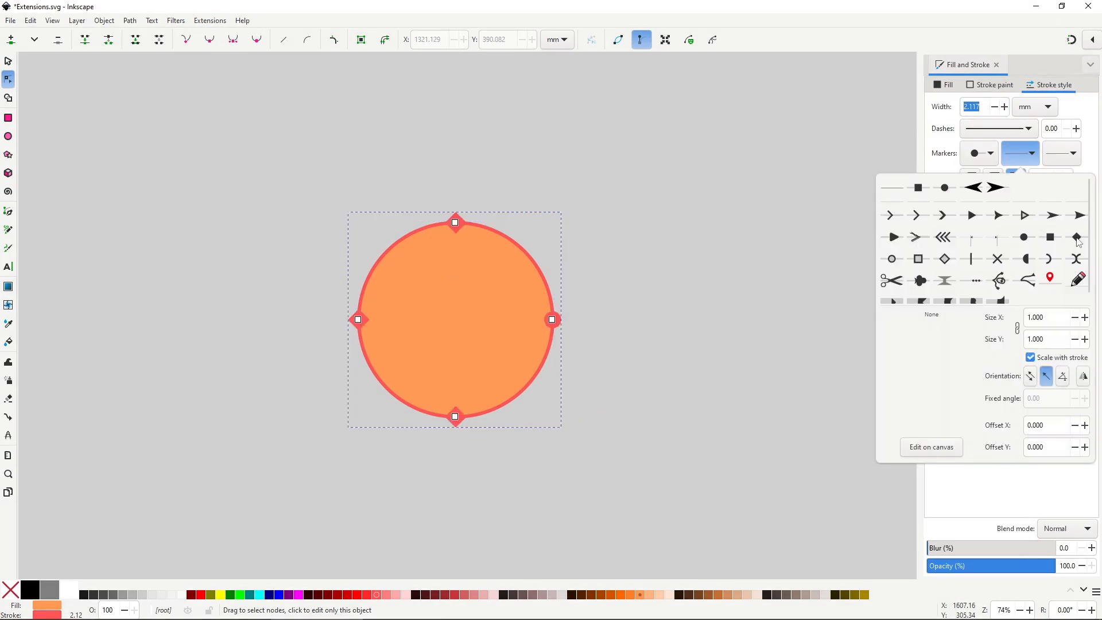
pyautogui.click(918, 259)
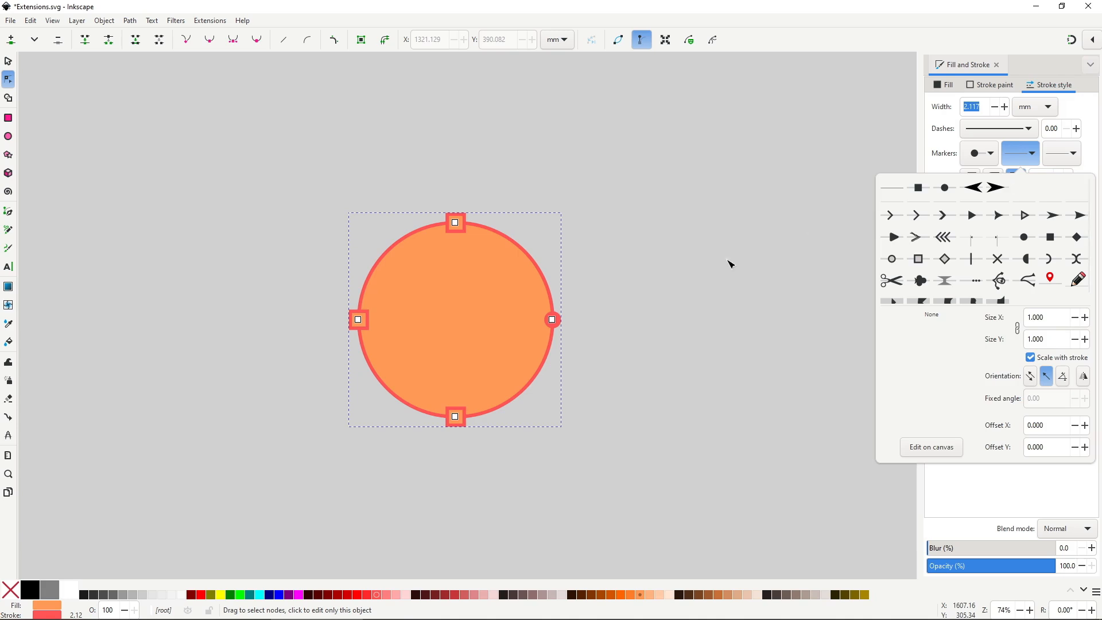
pyautogui.click(626, 307)
# - Try reshaping the circle by moving its right and top nodes and a left curve handle, and undo these edits
pyautogui.moveTo(553, 319); pyautogui.dragTo(520, 317)
pyautogui.moveTo(456, 223); pyautogui.dragTo(406, 202)
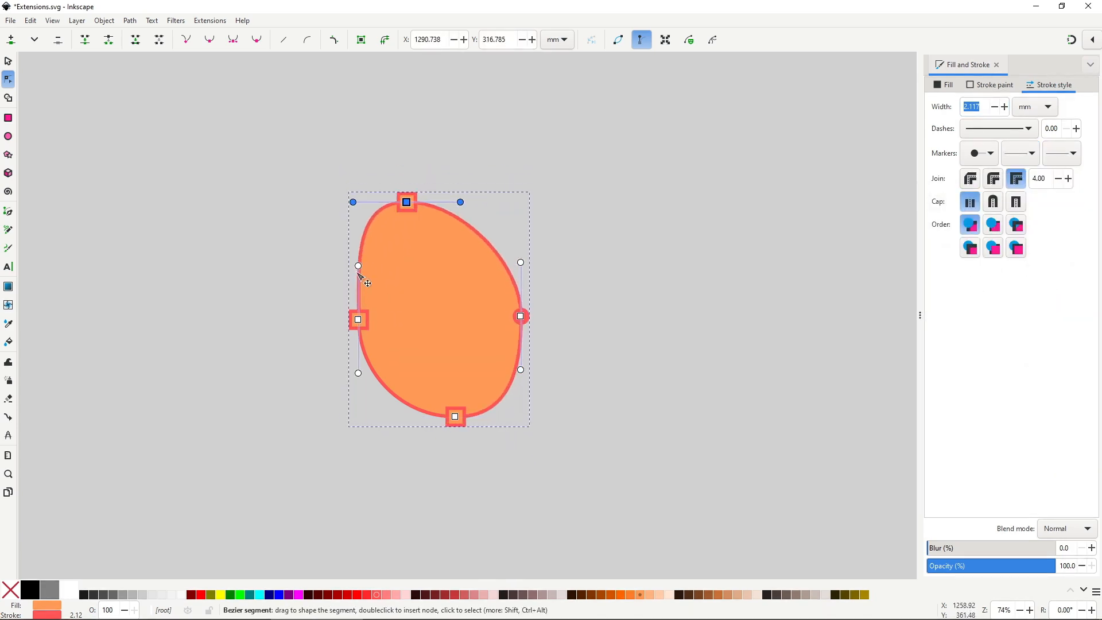
pyautogui.moveTo(358, 266); pyautogui.dragTo(298, 281)
pyautogui.hotkey('ctrl', 'z')
pyautogui.hotkey('ctrl', 'z')
pyautogui.hotkey('ctrl', 'z')
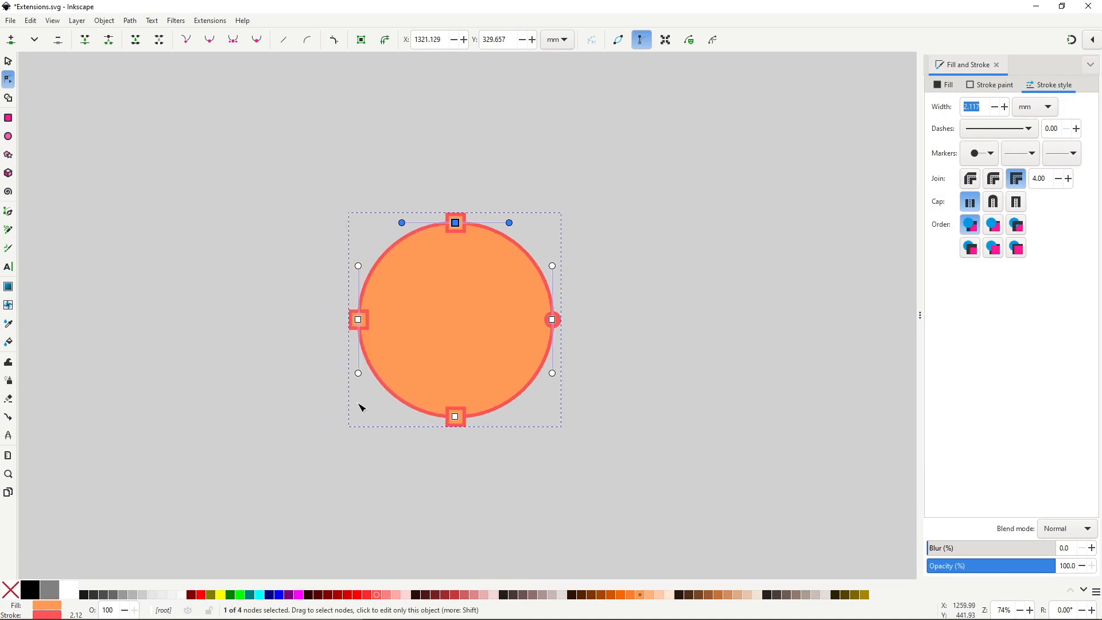
# - Try several stroke colours on the circle, finishing with bright red
pyautogui.keyDown('shift'); pyautogui.click(621, 596); pyautogui.keyUp('shift')
pyautogui.keyDown('shift'); pyautogui.click(520, 595); pyautogui.keyUp('shift')
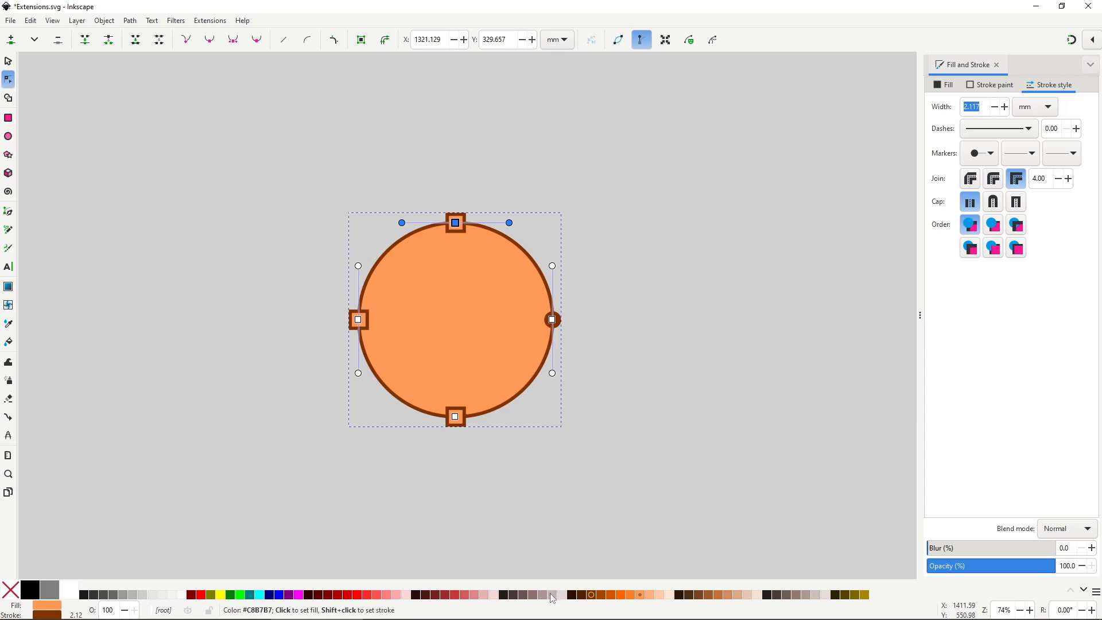
pyautogui.keyDown('shift'); pyautogui.click(552, 596); pyautogui.keyUp('shift')
pyautogui.keyDown('shift'); pyautogui.click(456, 596); pyautogui.keyUp('shift')
pyautogui.keyDown('shift'); pyautogui.click(367, 596); pyautogui.keyUp('shift')
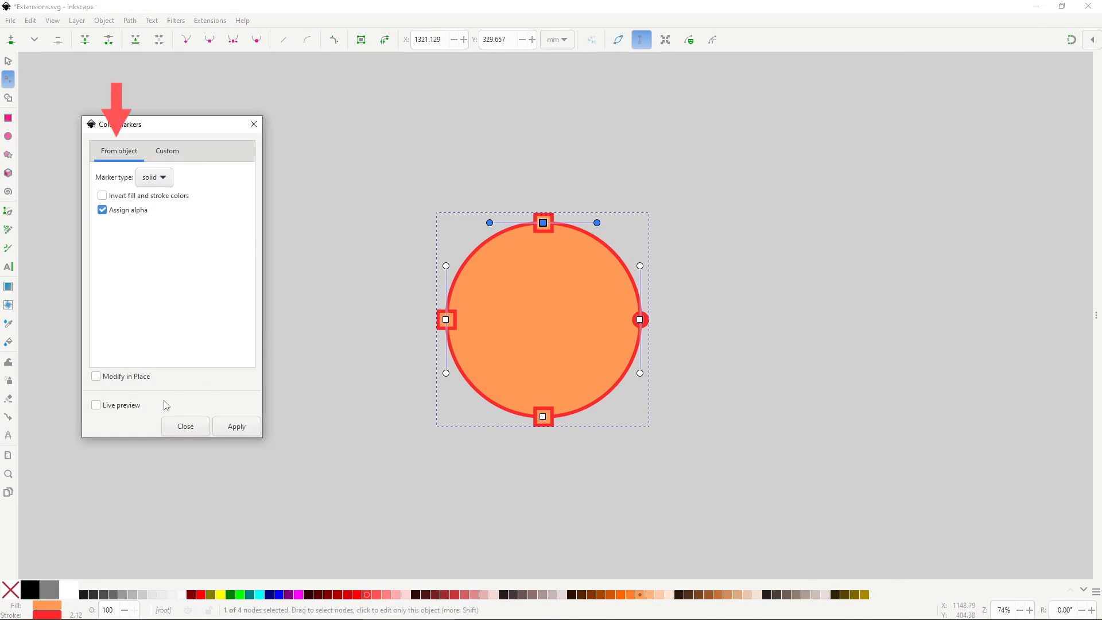
# - Preview the Color Markers extension live on the circle, with the marker type from the object set to filled
pyautogui.click(131, 403)
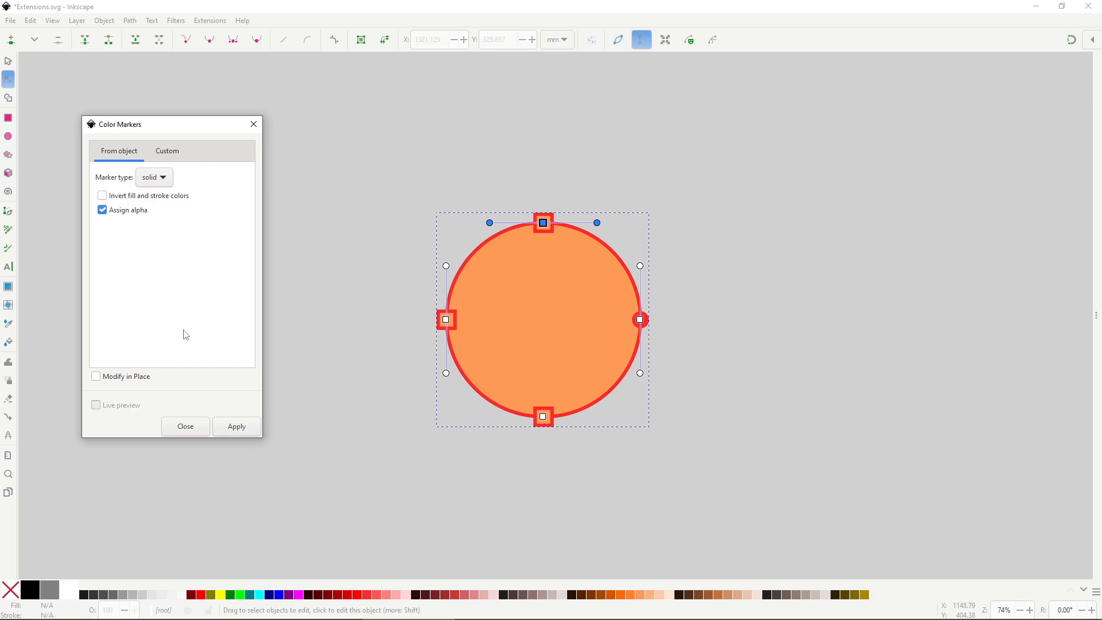
pyautogui.click(169, 184)
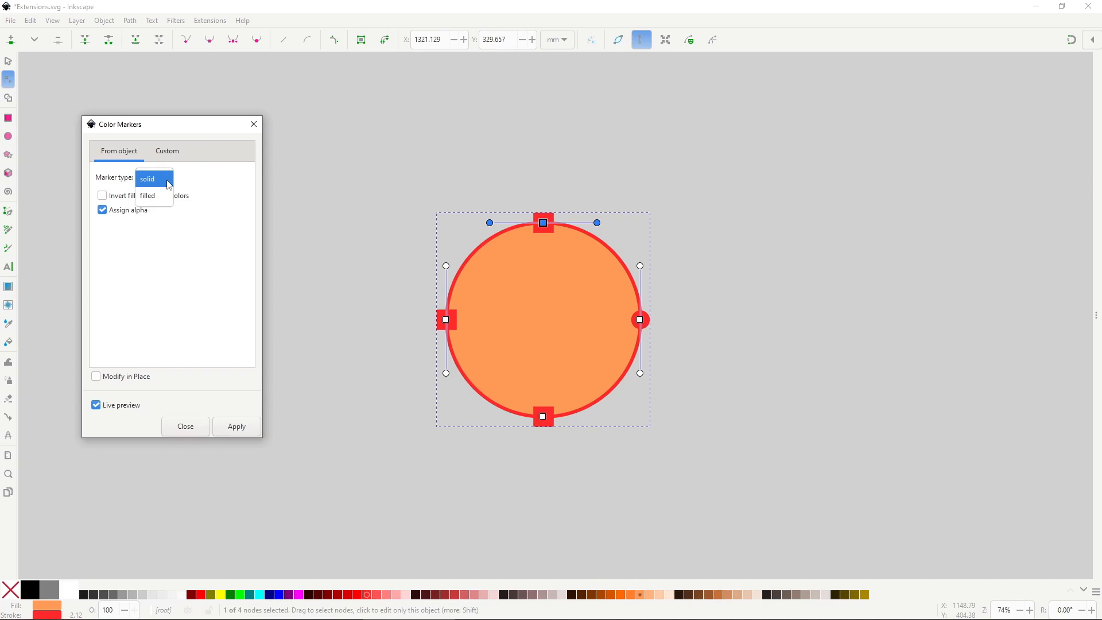
pyautogui.click(166, 196)
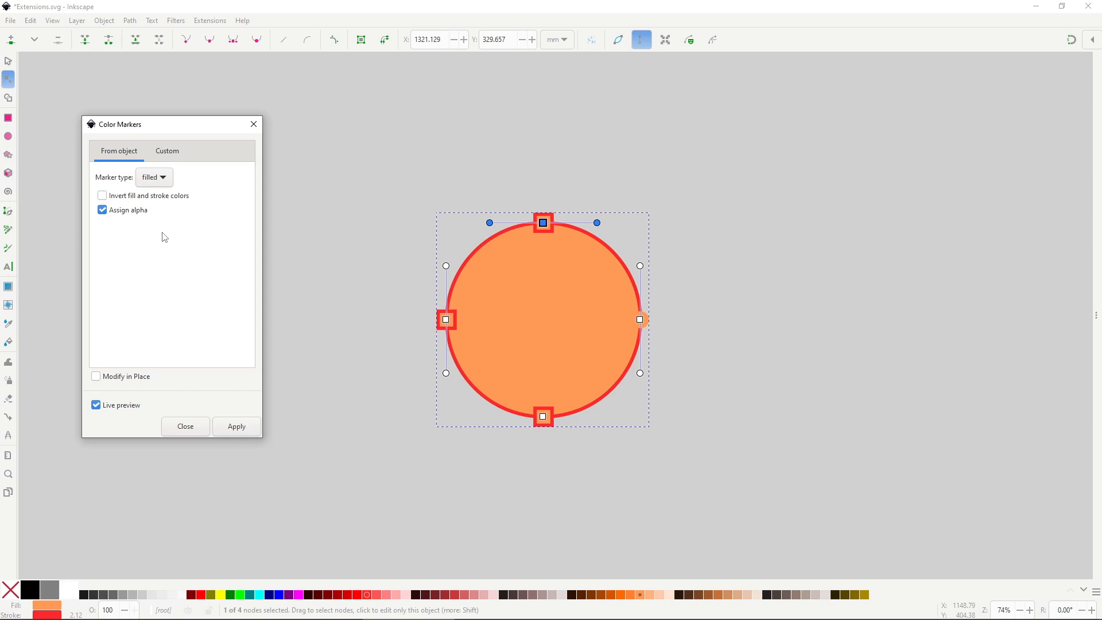
# - Assign custom marker colours, using turquoise 43c5c0ff for the fill and a different hue for the stroke
pyautogui.click(166, 151)
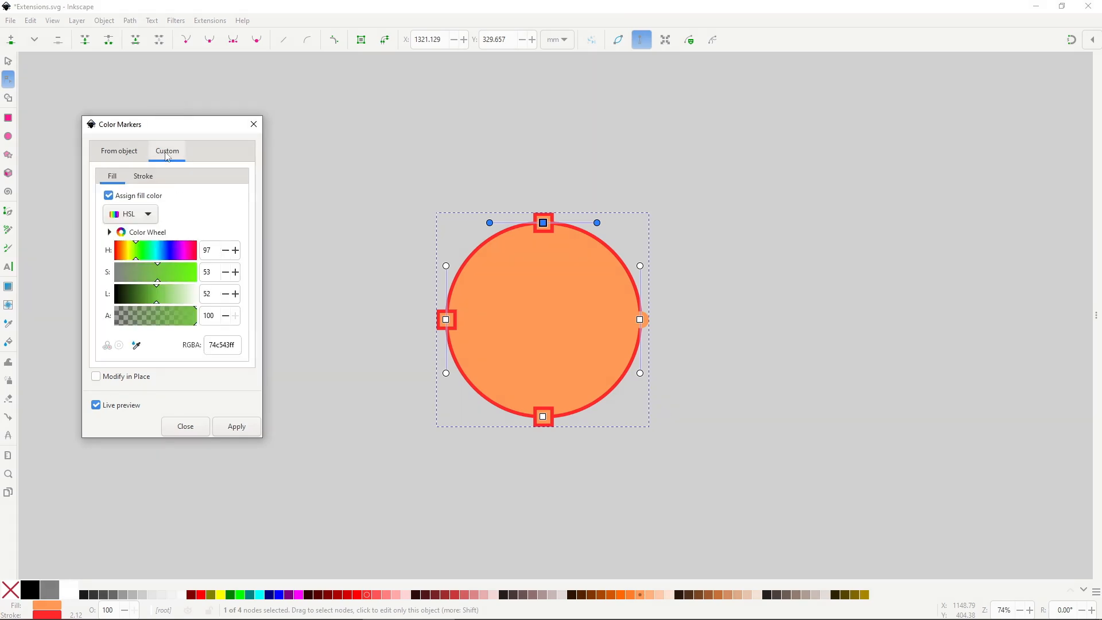
pyautogui.click(143, 255)
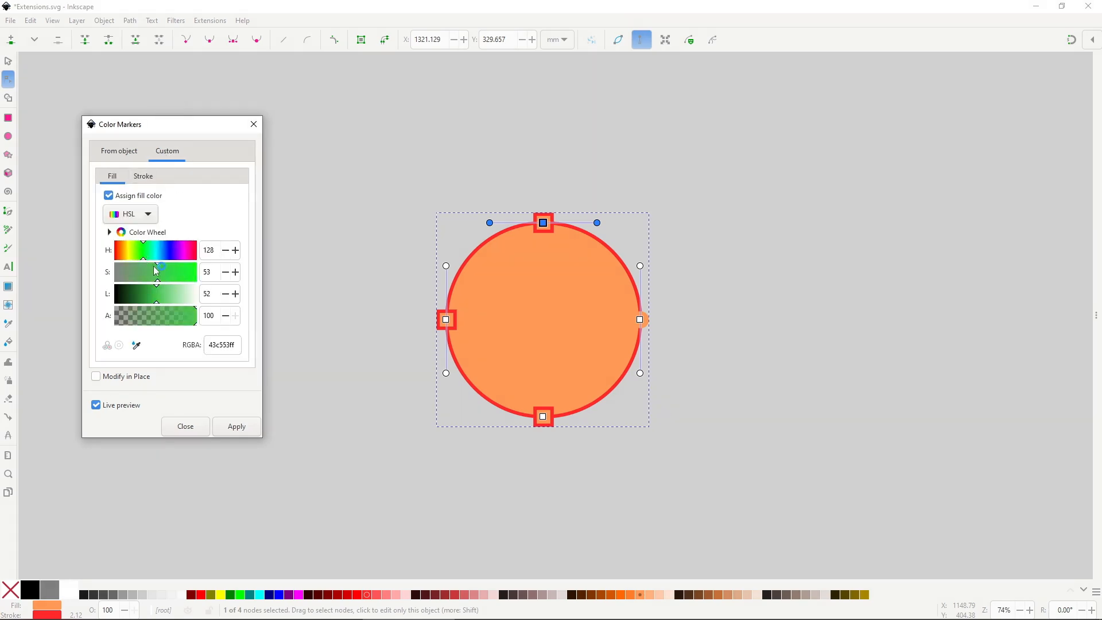
pyautogui.click(155, 255)
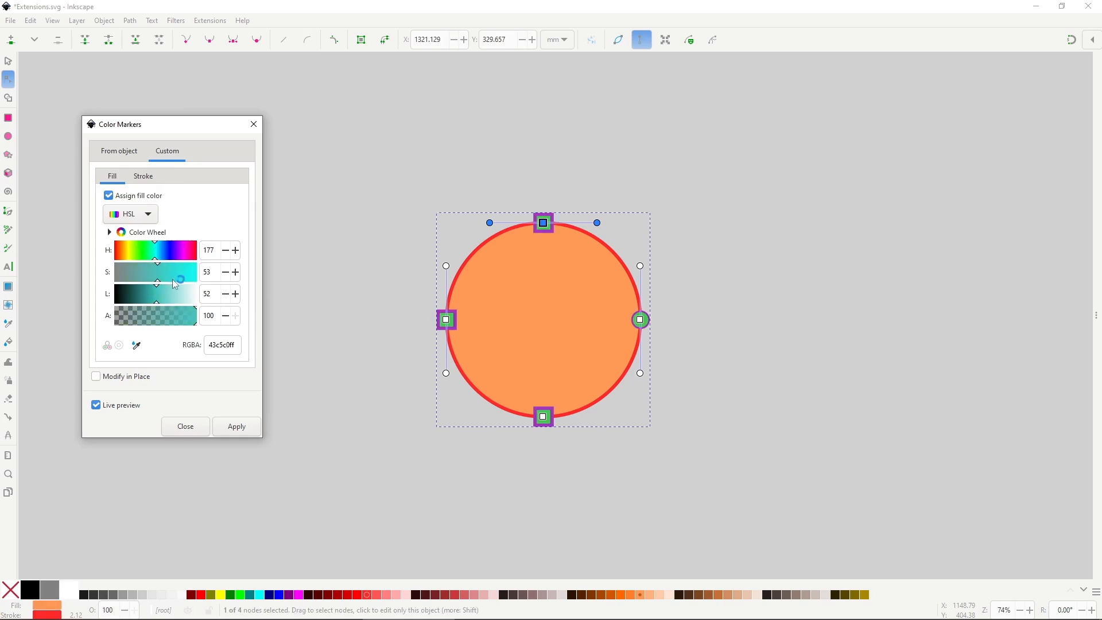
pyautogui.click(147, 182)
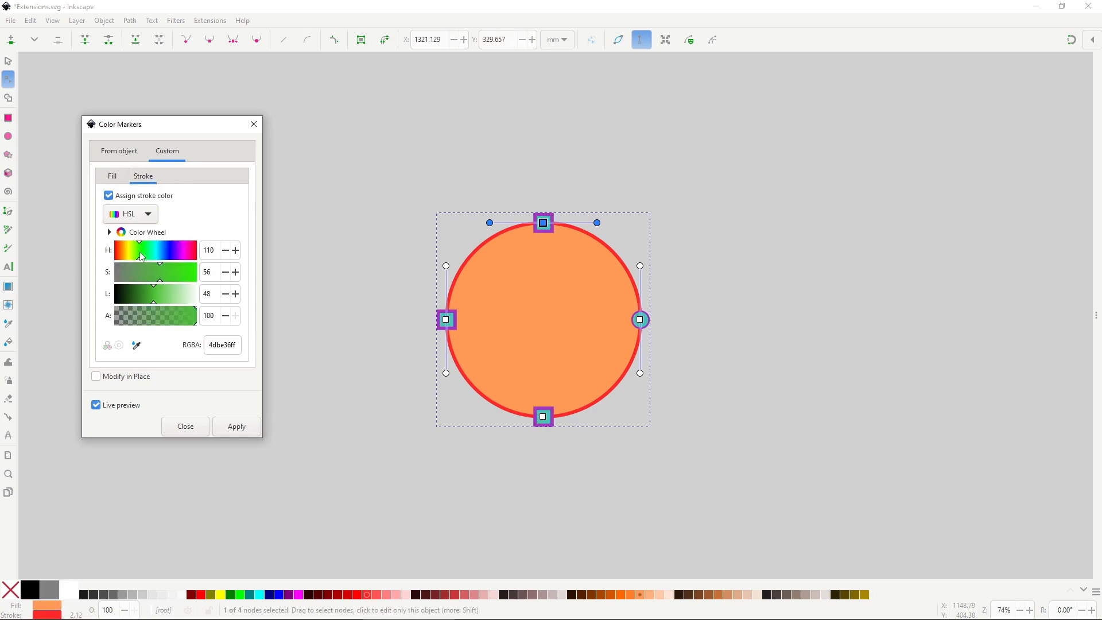
pyautogui.click(170, 254)
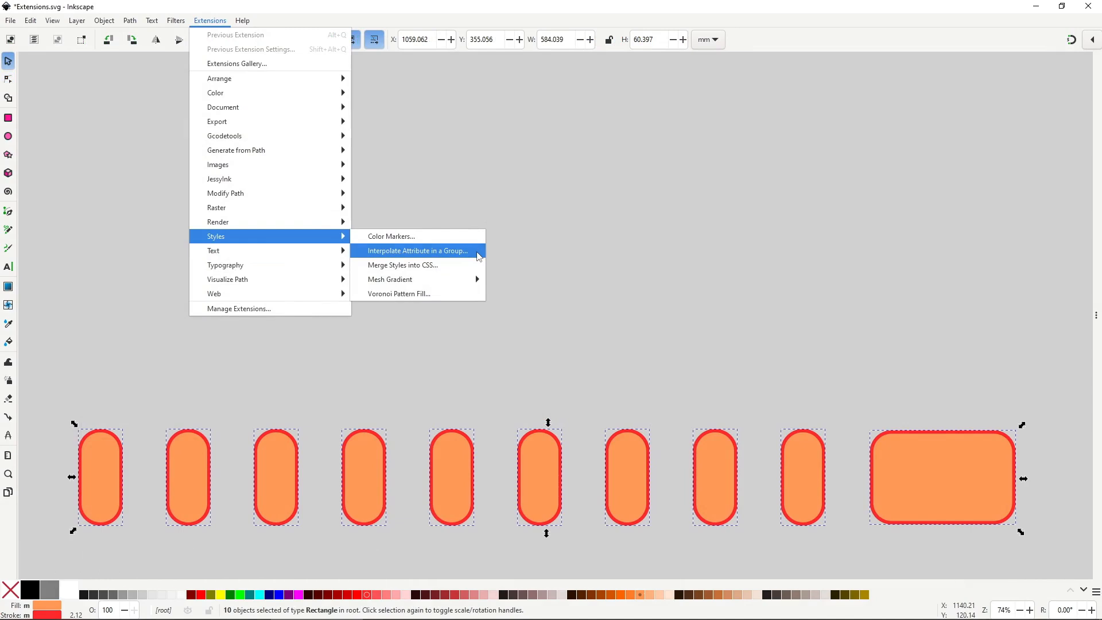
# - Preview Interpolate Attribute in a Group live on the ten rectangles, with Width as the attribute
pyautogui.click(478, 253)
pyautogui.moveTo(329, 166); pyautogui.dragTo(246, 93)
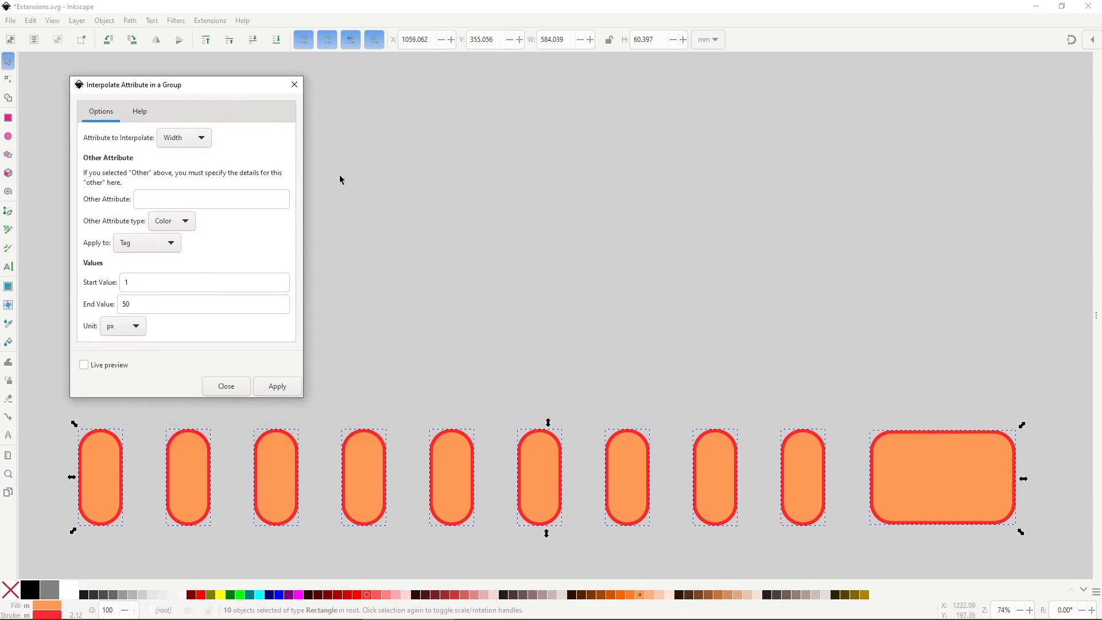
pyautogui.click(125, 362)
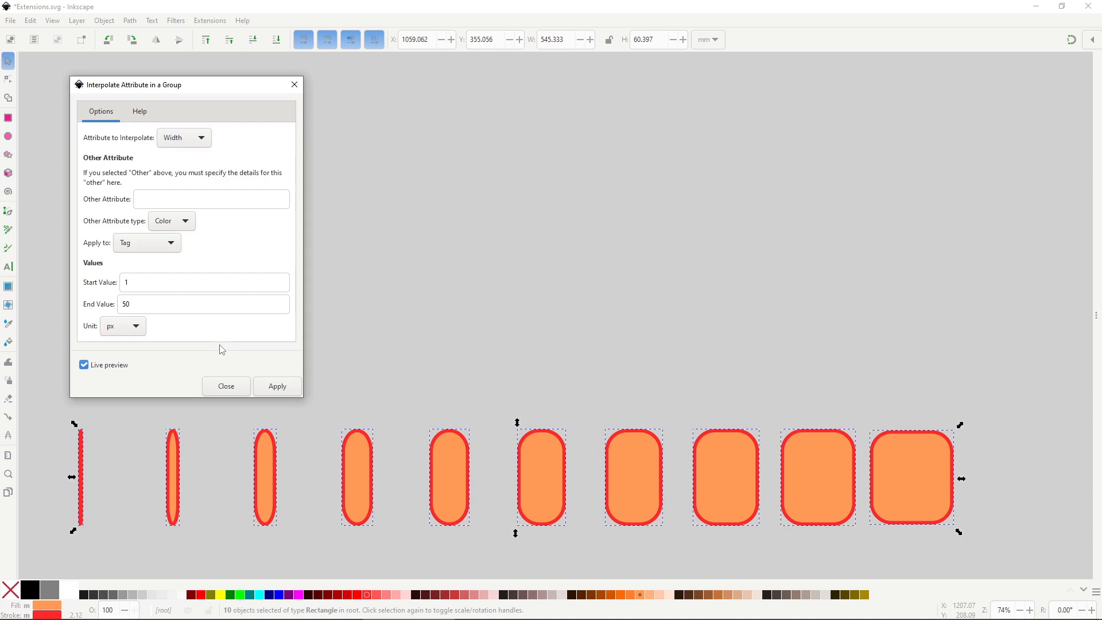
pyautogui.click(197, 144)
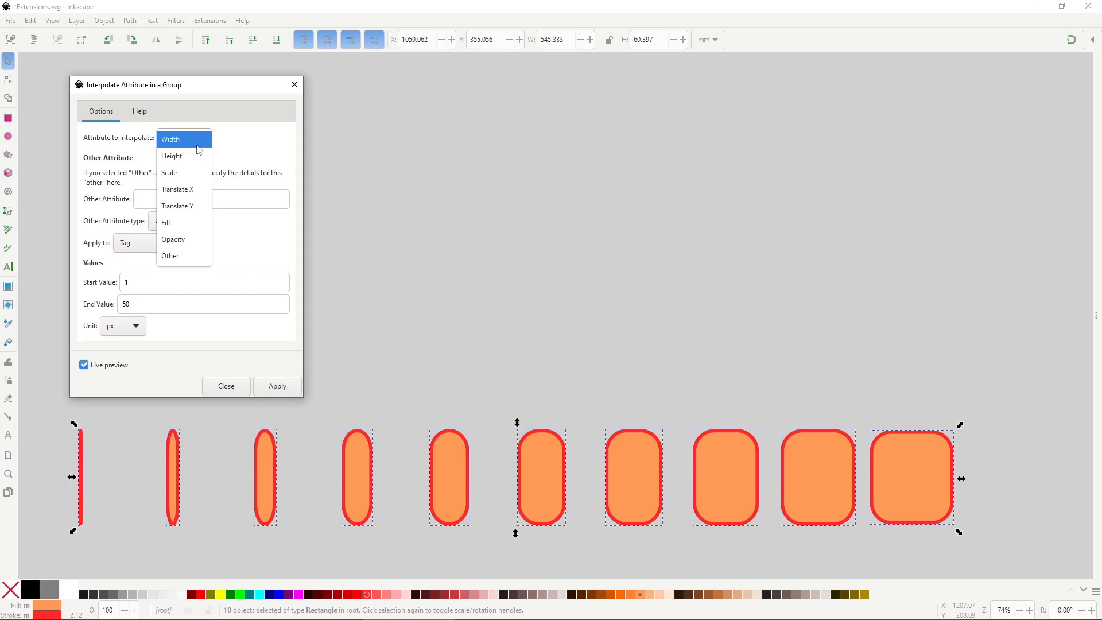
pyautogui.click(198, 146)
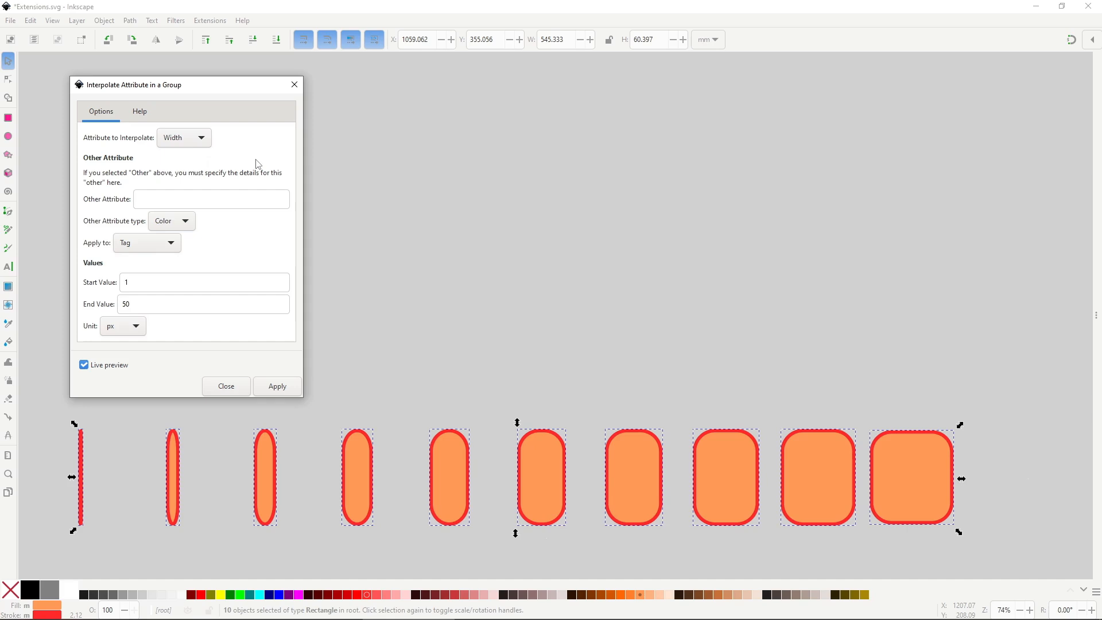
# - Set the width interpolation's end value to 70 px and its start value to 20 px
pyautogui.doubleClick(165, 303)
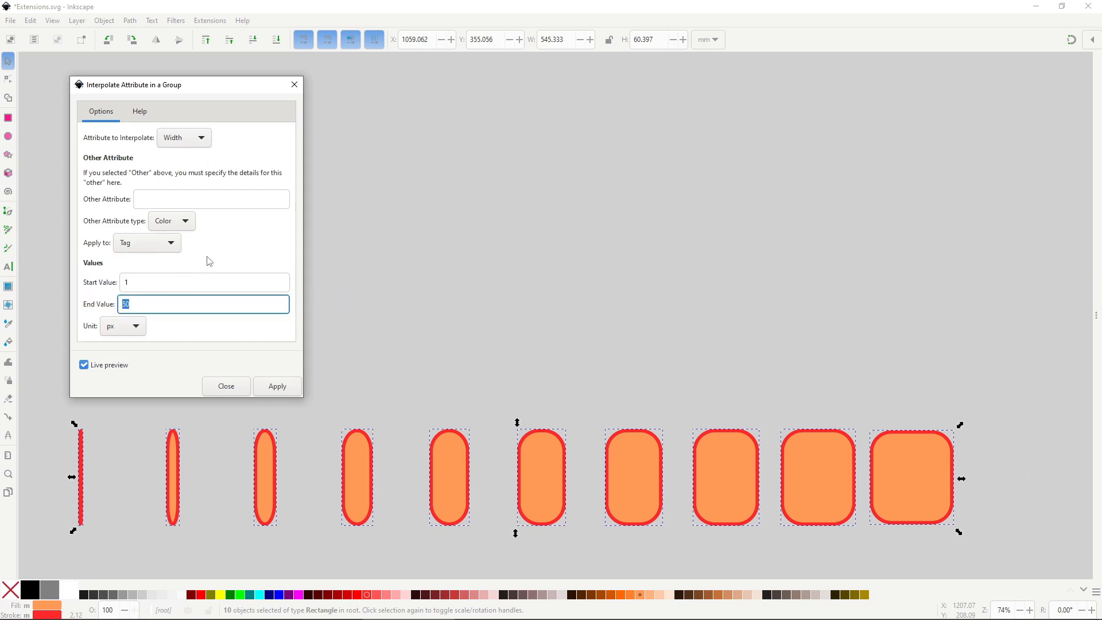
pyautogui.write('70')
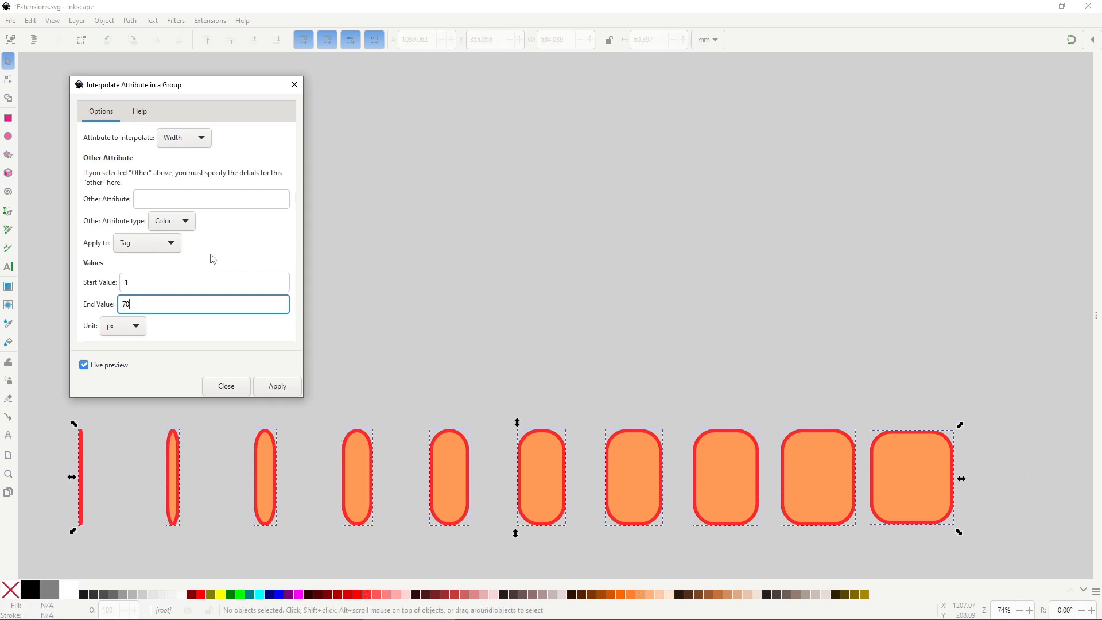
pyautogui.doubleClick(180, 282)
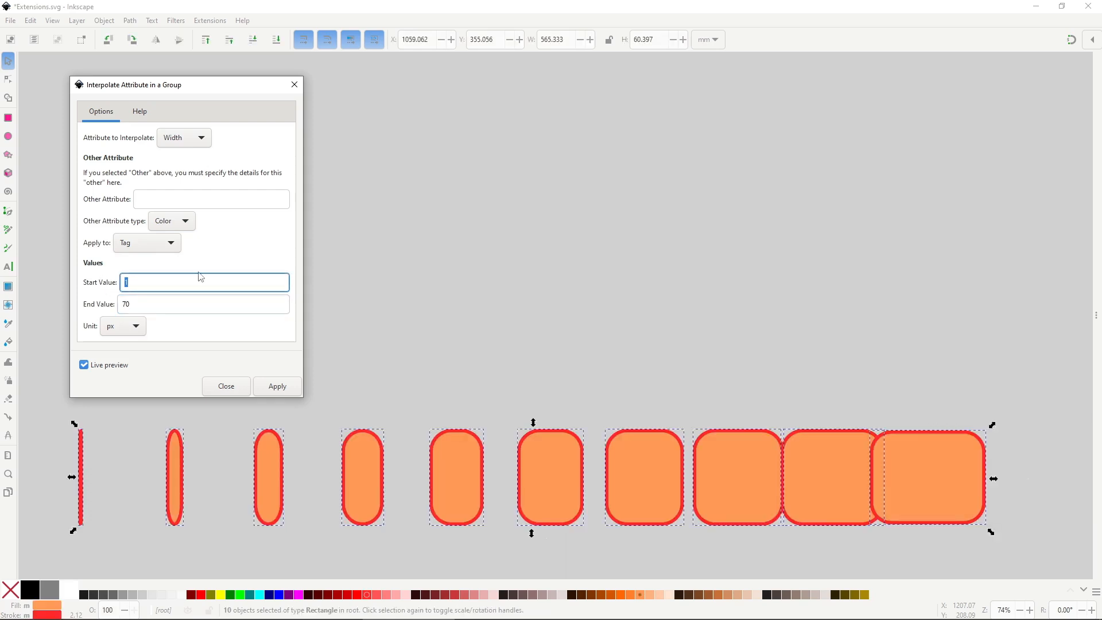
pyautogui.write('20')
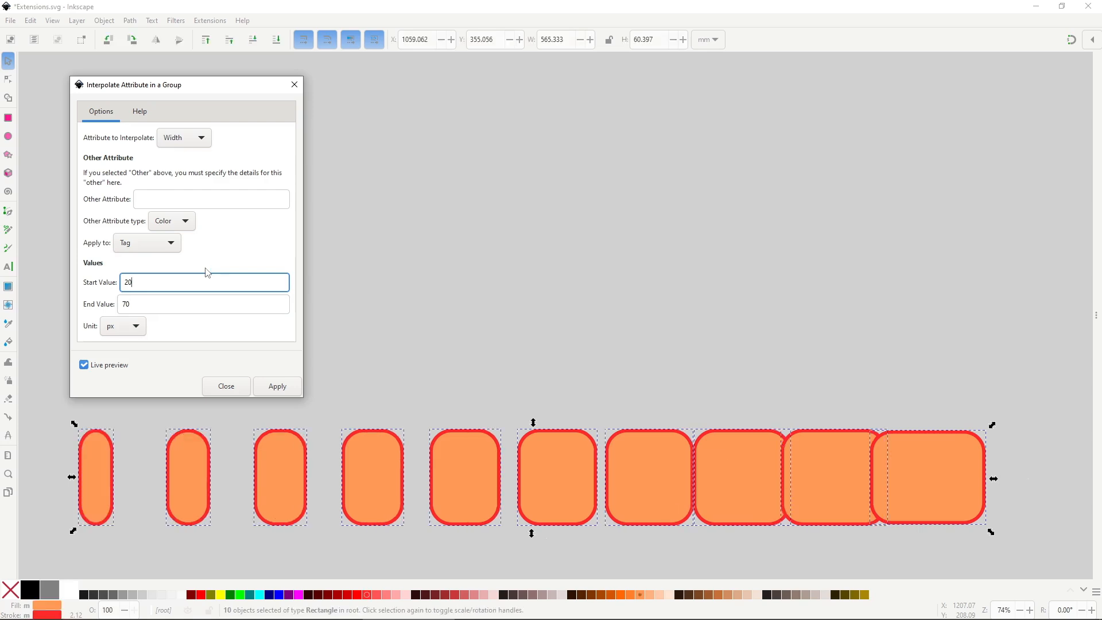
# - Change the width interpolation's end value to 50 px
pyautogui.press('Tab')
pyautogui.write('5')
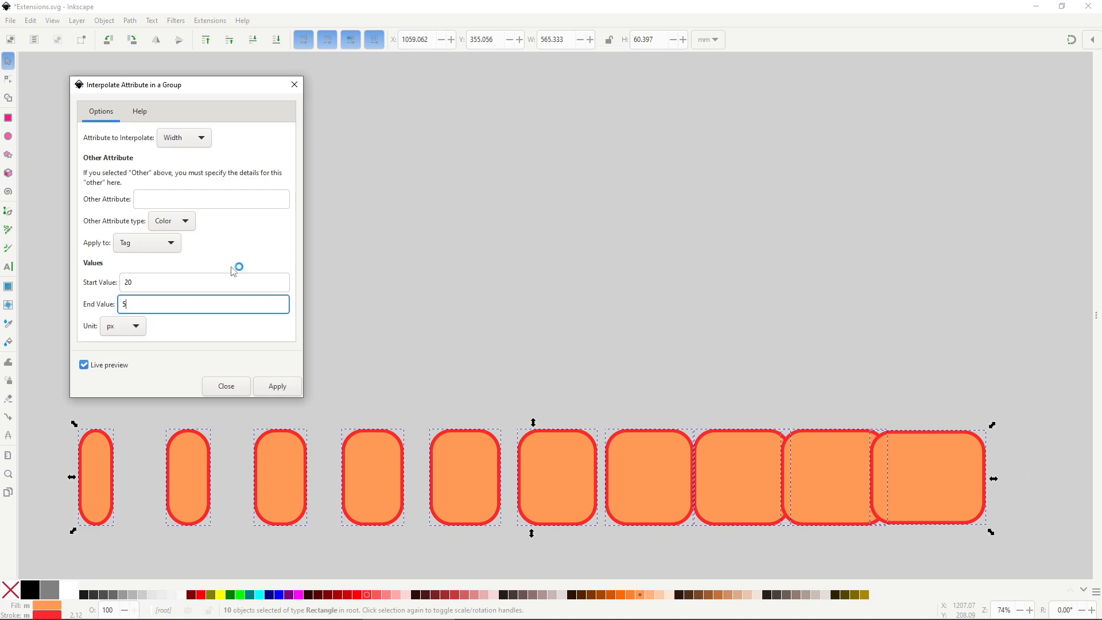
pyautogui.write('00')
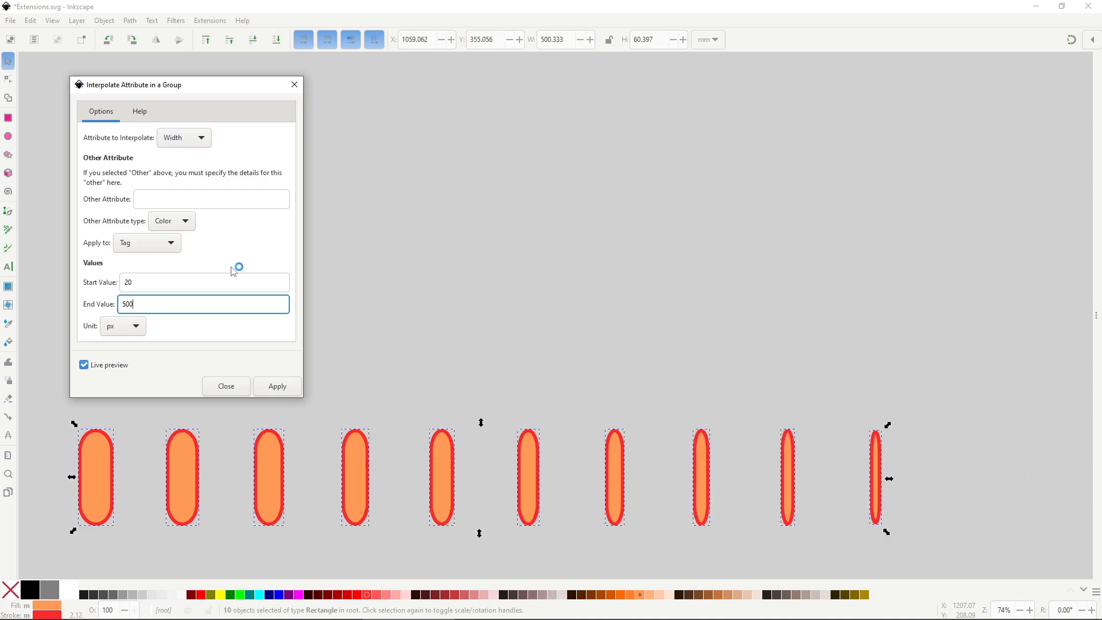
pyautogui.press('BackSpace')
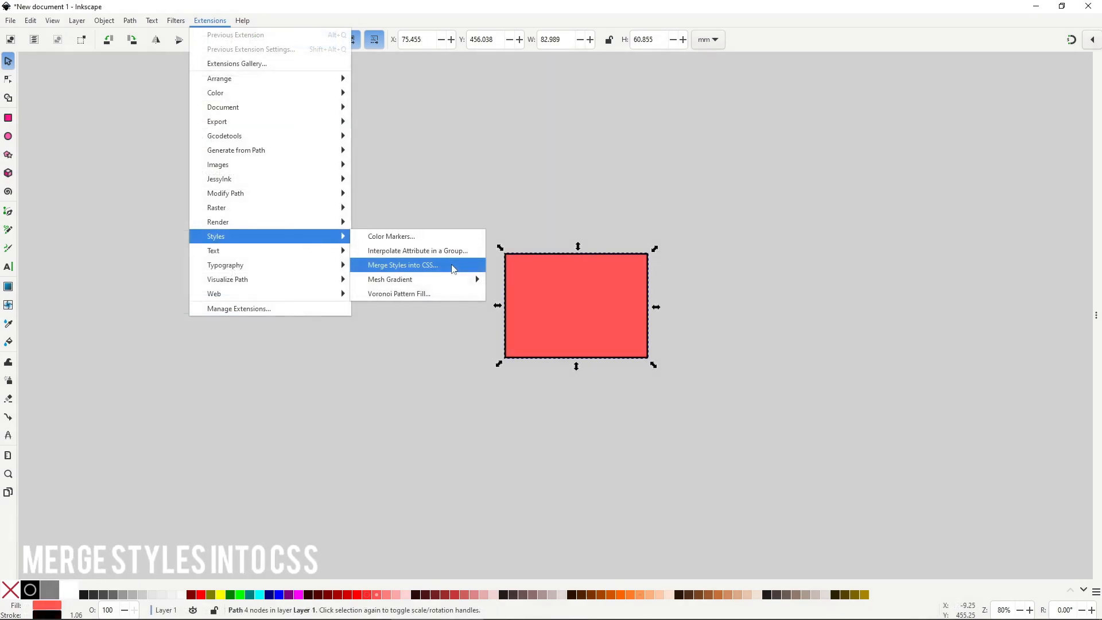
# - Merge the red rectangle's styles into a new CSS class named Rectangle and close the extension dialog
pyautogui.click(453, 265)
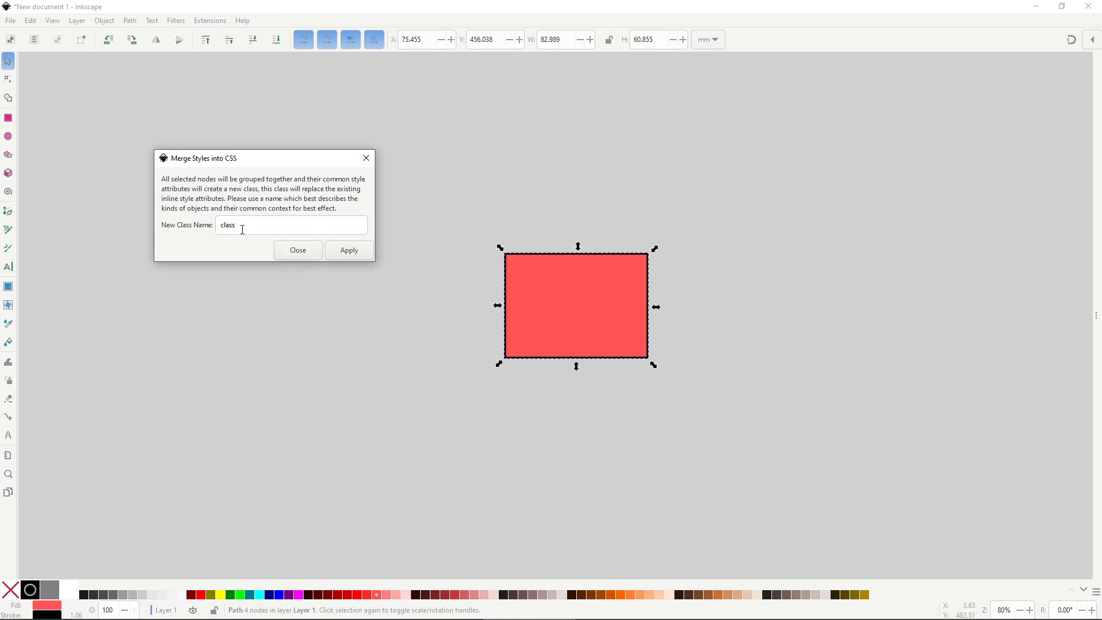
pyautogui.doubleClick(224, 228)
pyautogui.write('Rectangle')
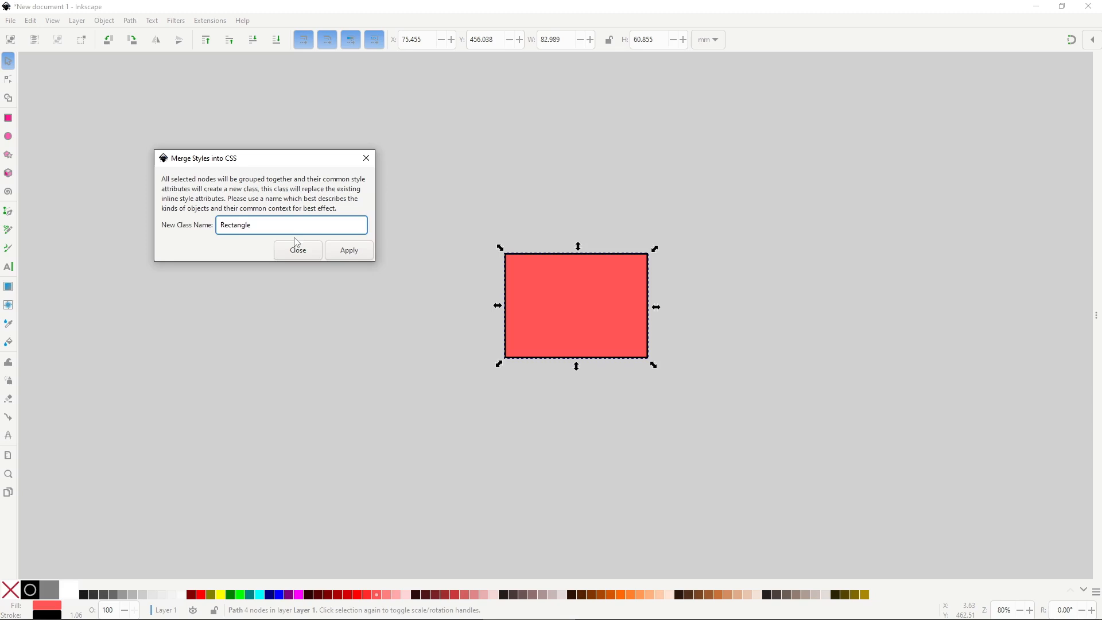
pyautogui.click(344, 251)
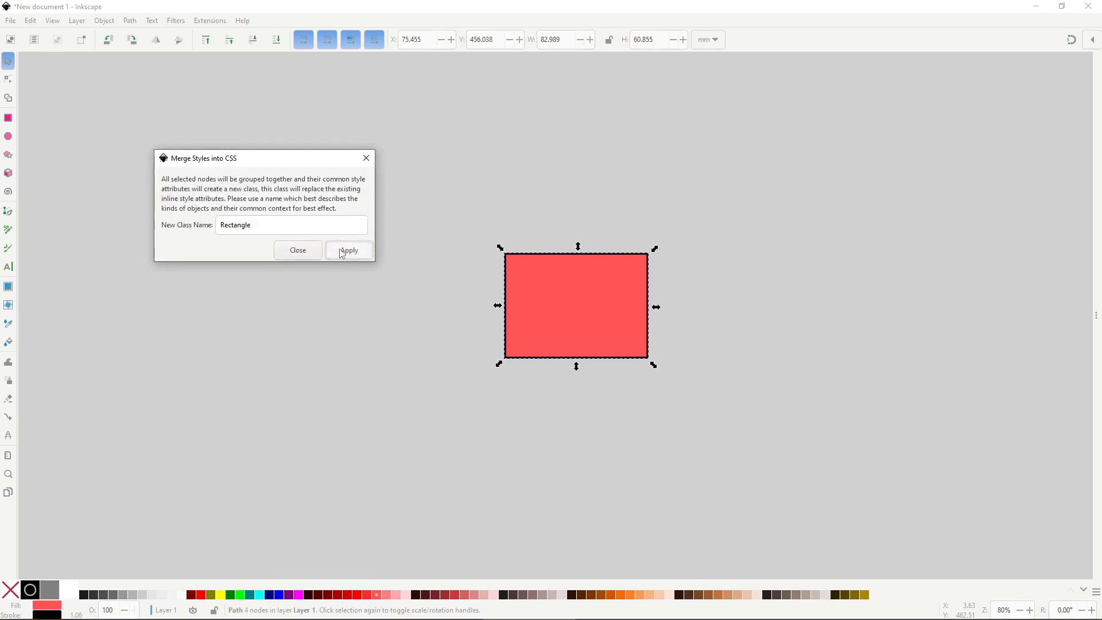
pyautogui.click(308, 251)
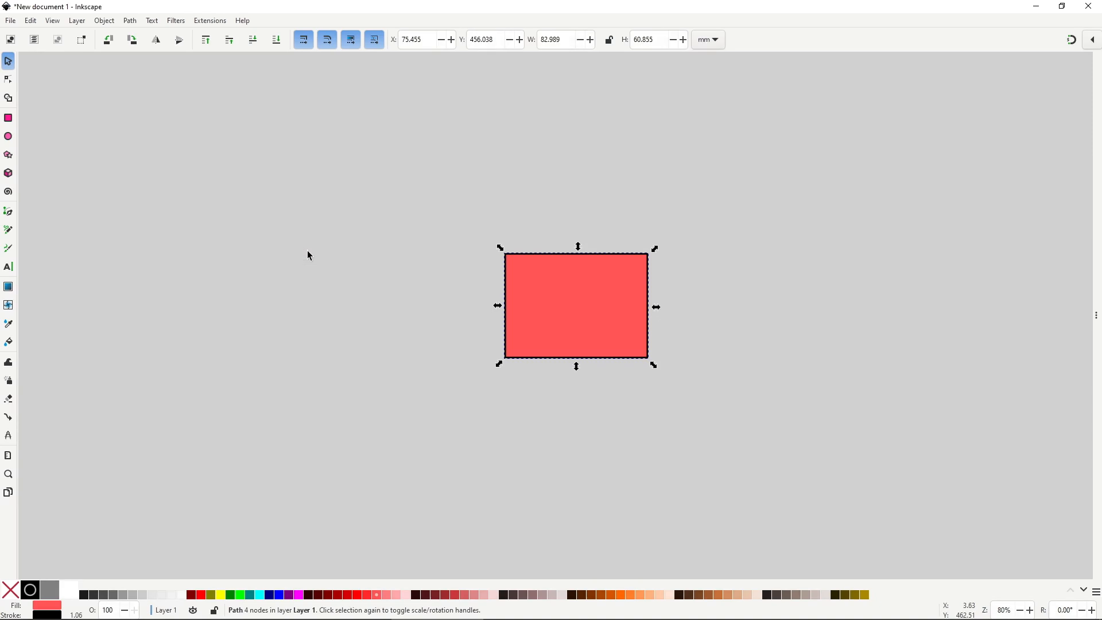
# - Open Selectors and CSS and expand the .Rectangle class to inspect its styles and elements
pyautogui.click(127, 22)
pyautogui.moveTo(105, 20)
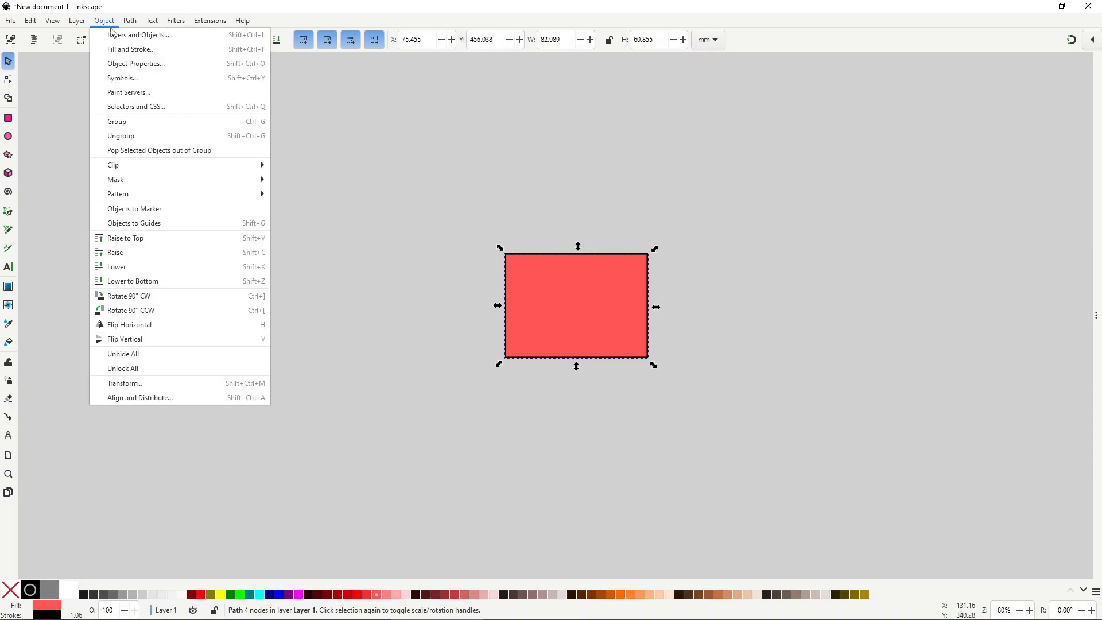
pyautogui.click(179, 109)
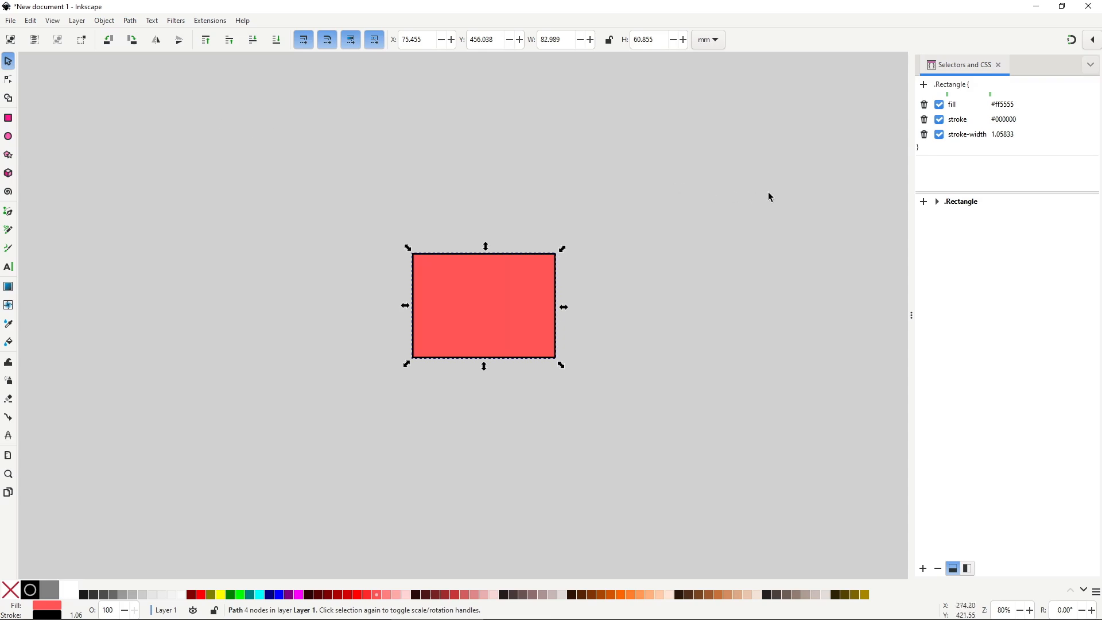
pyautogui.click(937, 202)
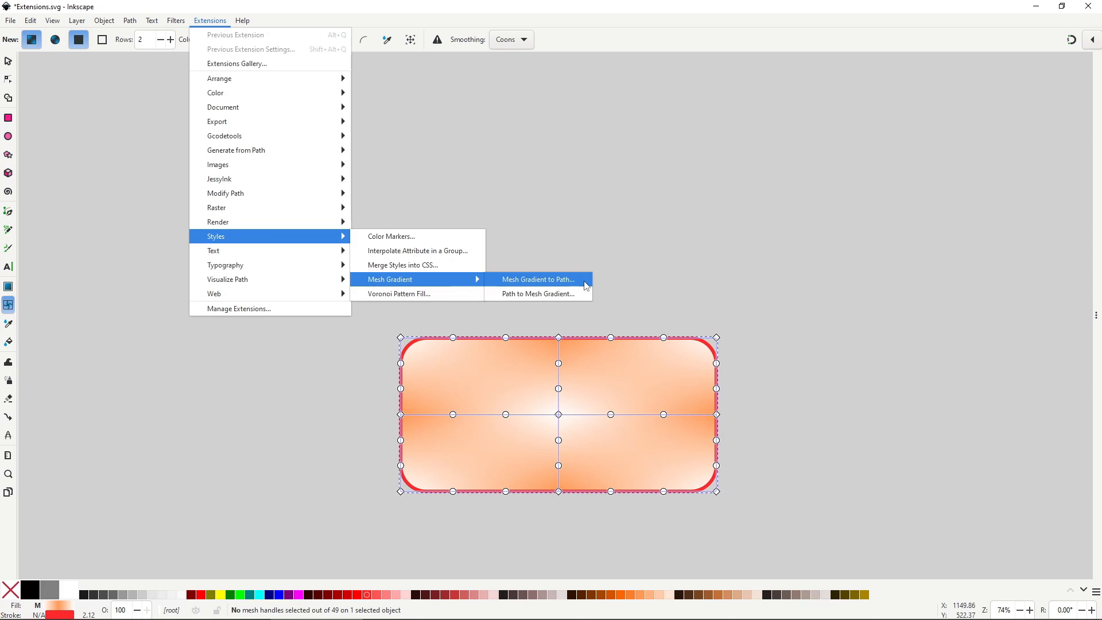
# - Open Mesh Gradient to Path and distort the rectangle's mesh by pulling its four corners outward and its upper, right and lower midpoints inward
pyautogui.click(587, 285)
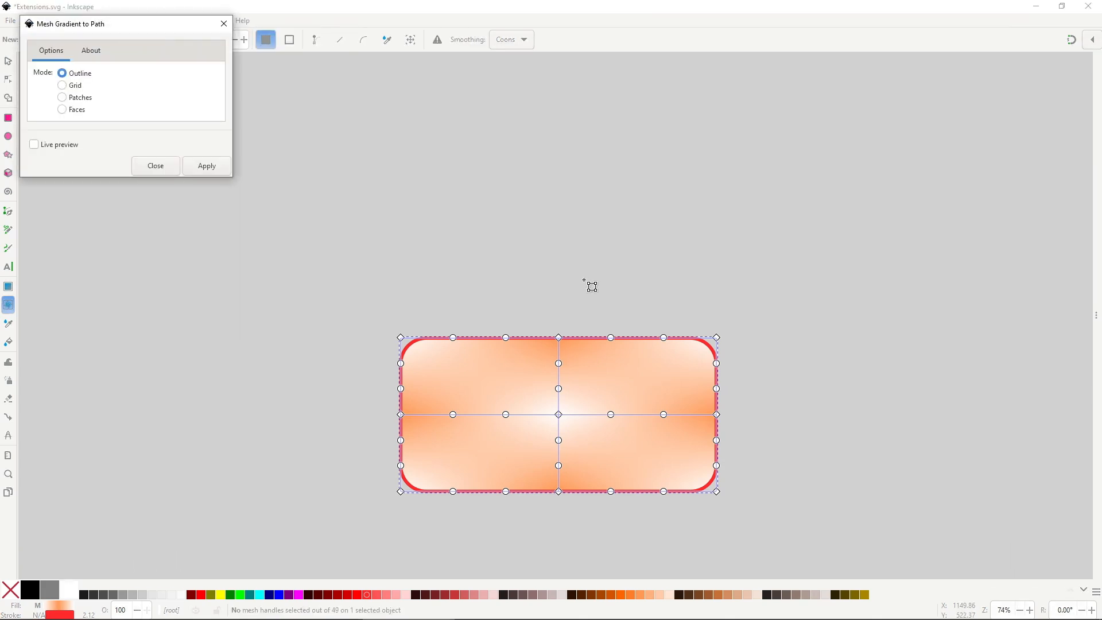
pyautogui.moveTo(401, 337); pyautogui.dragTo(362, 285)
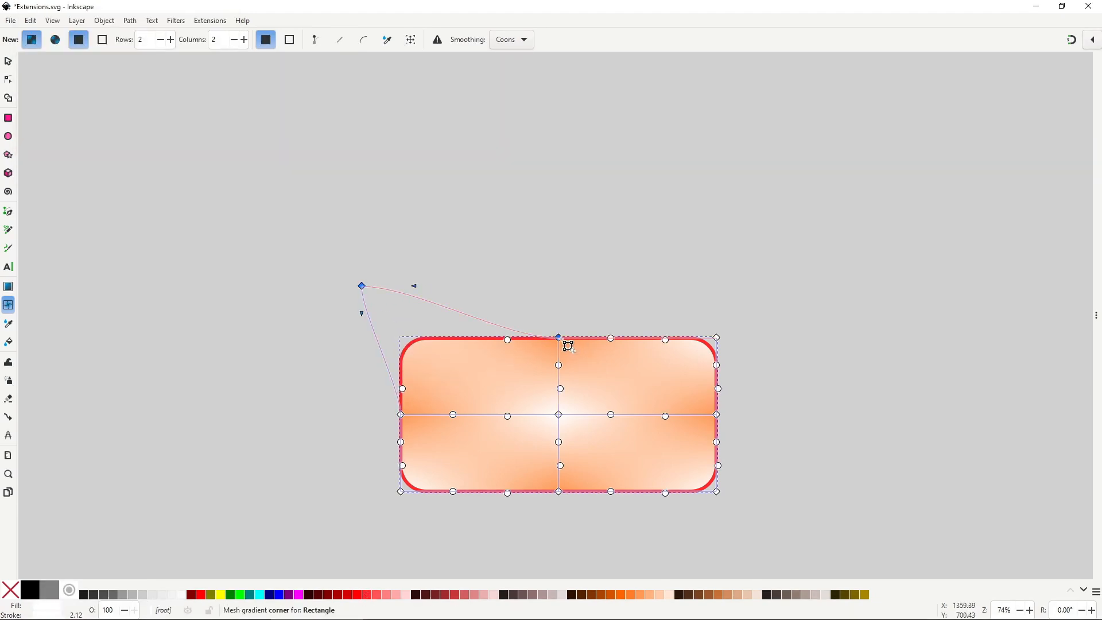
pyautogui.moveTo(558, 338); pyautogui.dragTo(552, 364)
pyautogui.moveTo(718, 338); pyautogui.dragTo(781, 233)
pyautogui.moveTo(718, 414); pyautogui.dragTo(682, 380)
pyautogui.moveTo(720, 492); pyautogui.dragTo(763, 510)
pyautogui.moveTo(401, 491); pyautogui.dragTo(320, 525)
pyautogui.moveTo(560, 492); pyautogui.dragTo(497, 465)
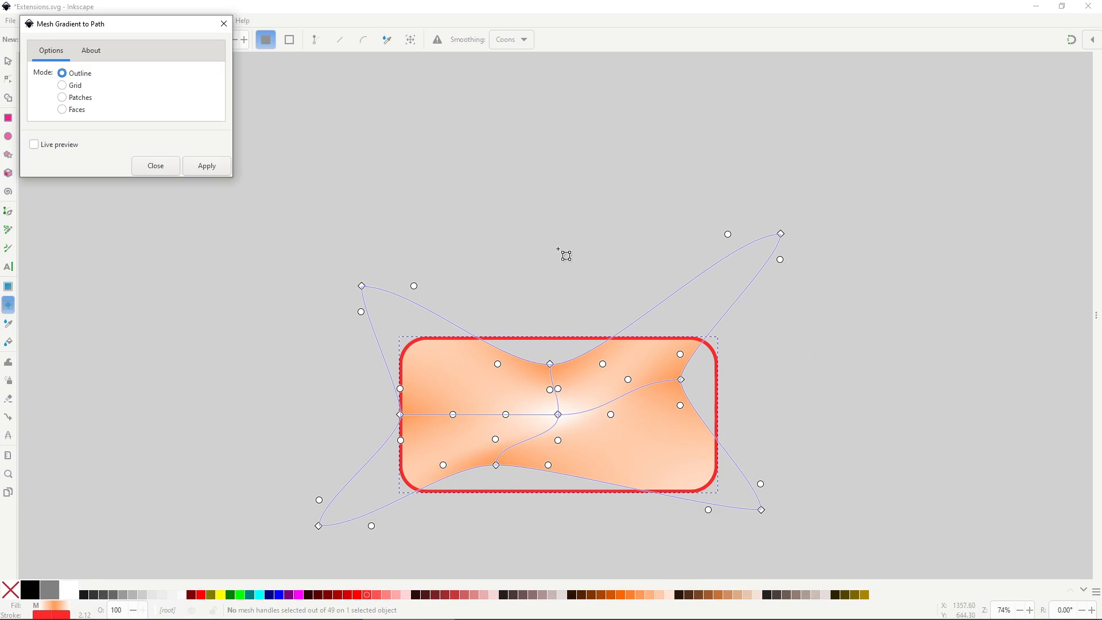
# - Convert the mesh gradient to a path in Outline mode, then move the path away from the rectangle and check its nodes
pyautogui.click(216, 171)
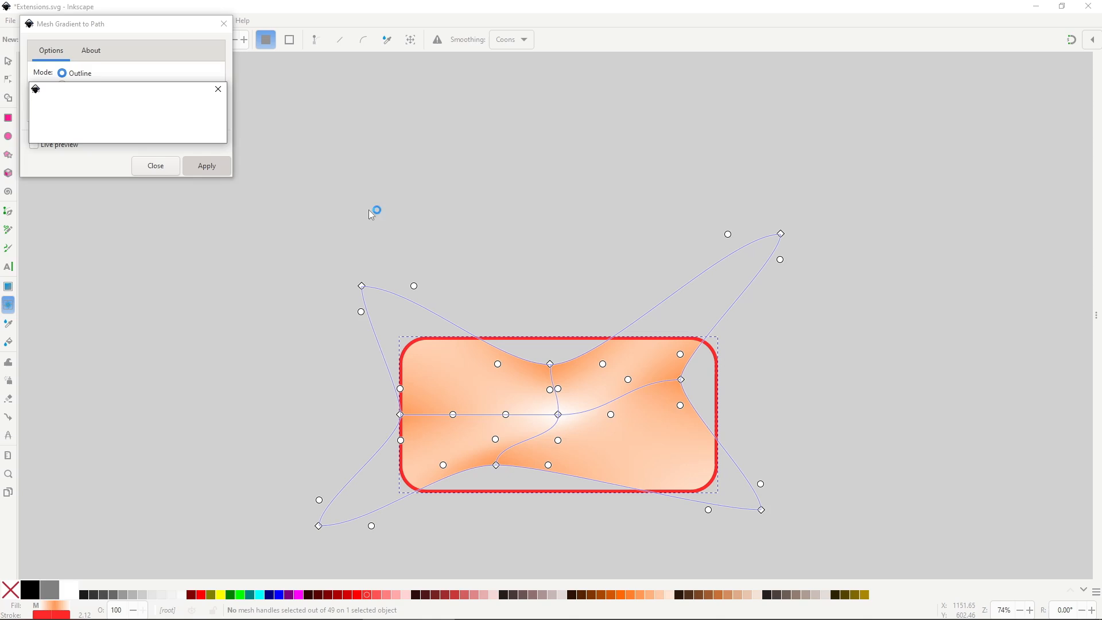
pyautogui.click(529, 270)
pyautogui.press('n')
pyautogui.click(437, 314)
pyautogui.moveTo(436, 317); pyautogui.dragTo(404, 201)
pyautogui.press('s')
pyautogui.moveTo(409, 300); pyautogui.dragTo(366, 187)
pyautogui.press('n')
pyautogui.moveTo(504, 250); pyautogui.dragTo(504, 248)
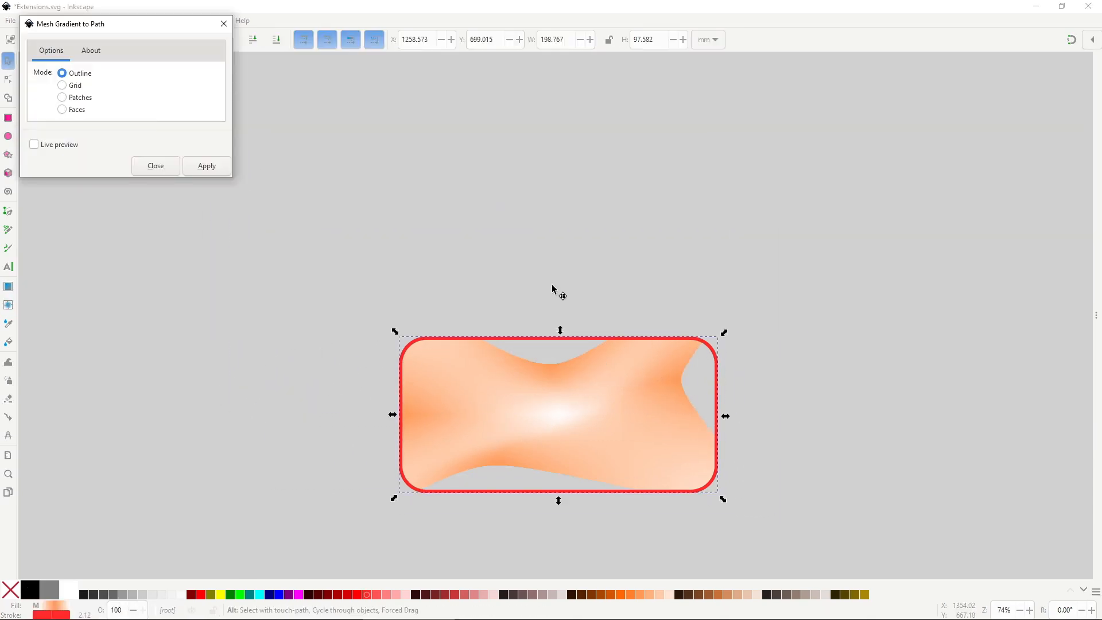
# - Convert the mesh gradient to paths in Grid mode and shift nodes on the upper curve and the horizontal middle line
pyautogui.click(84, 85)
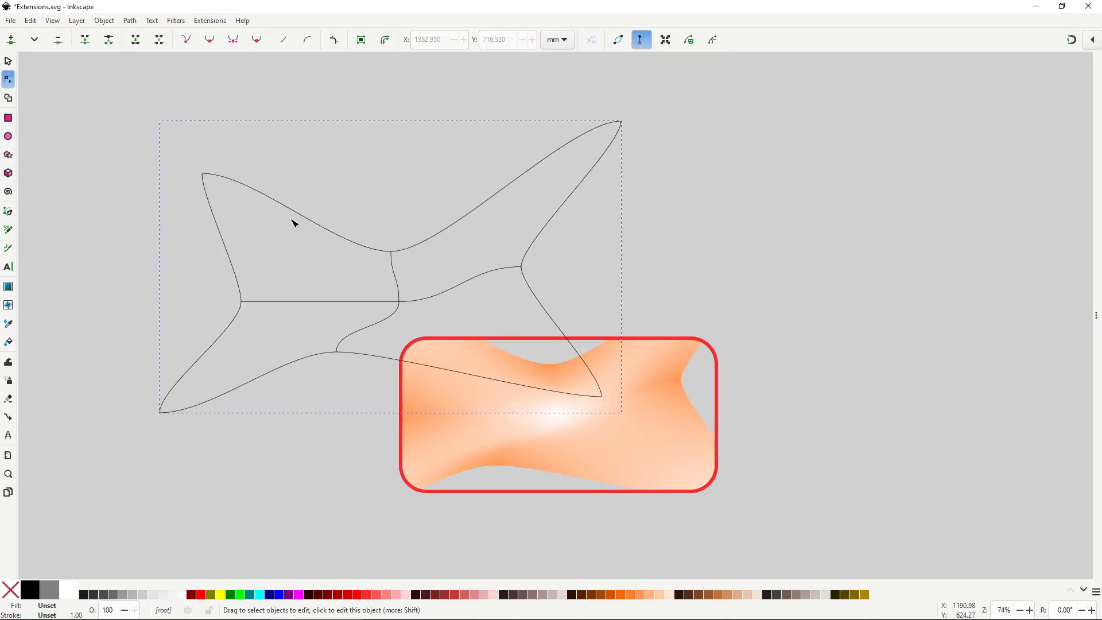
pyautogui.click(322, 227)
pyautogui.moveTo(391, 251); pyautogui.dragTo(395, 234)
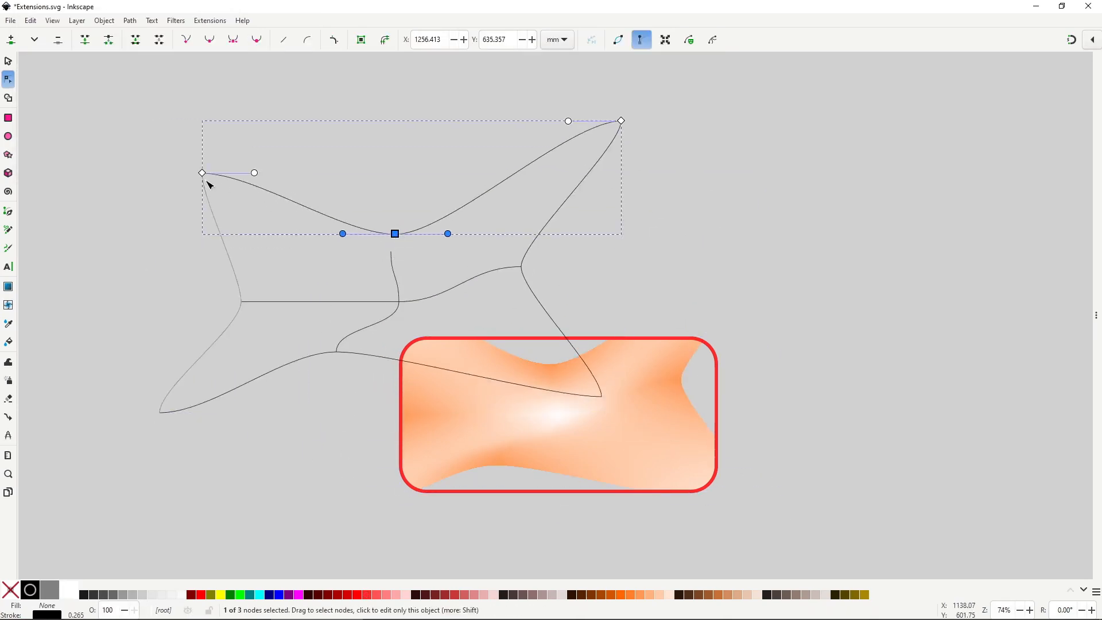
pyautogui.moveTo(202, 173); pyautogui.dragTo(205, 147)
pyautogui.click(279, 302)
pyautogui.moveTo(242, 302); pyautogui.dragTo(283, 310)
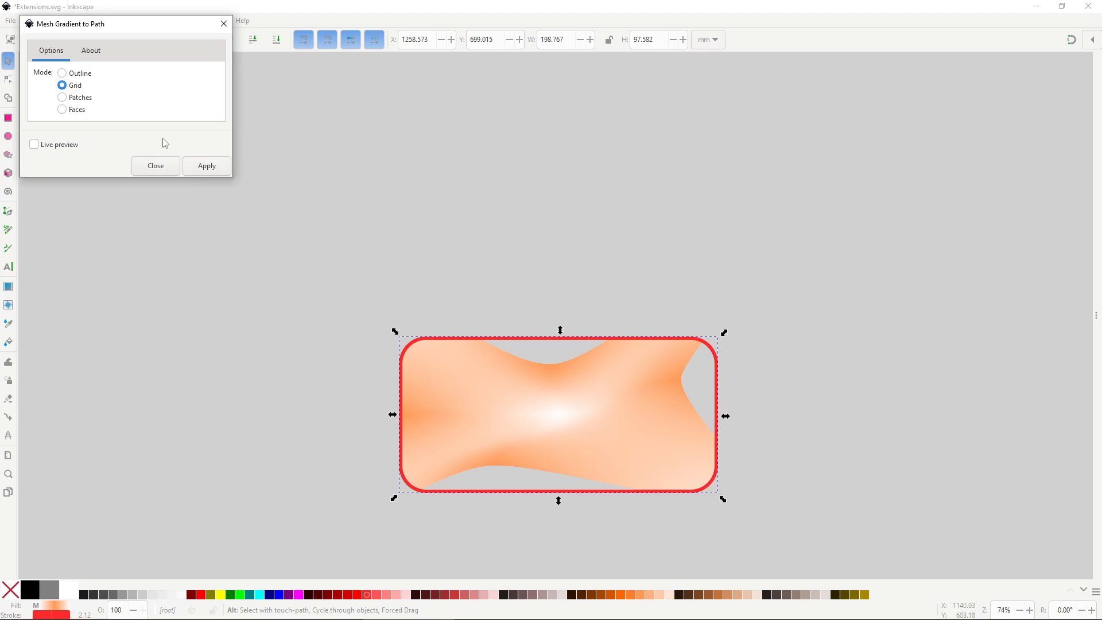
# - Convert the mesh gradient to paths in Patches mode and shift the left-middle and upper-middle nodes
pyautogui.click(85, 98)
pyautogui.click(196, 166)
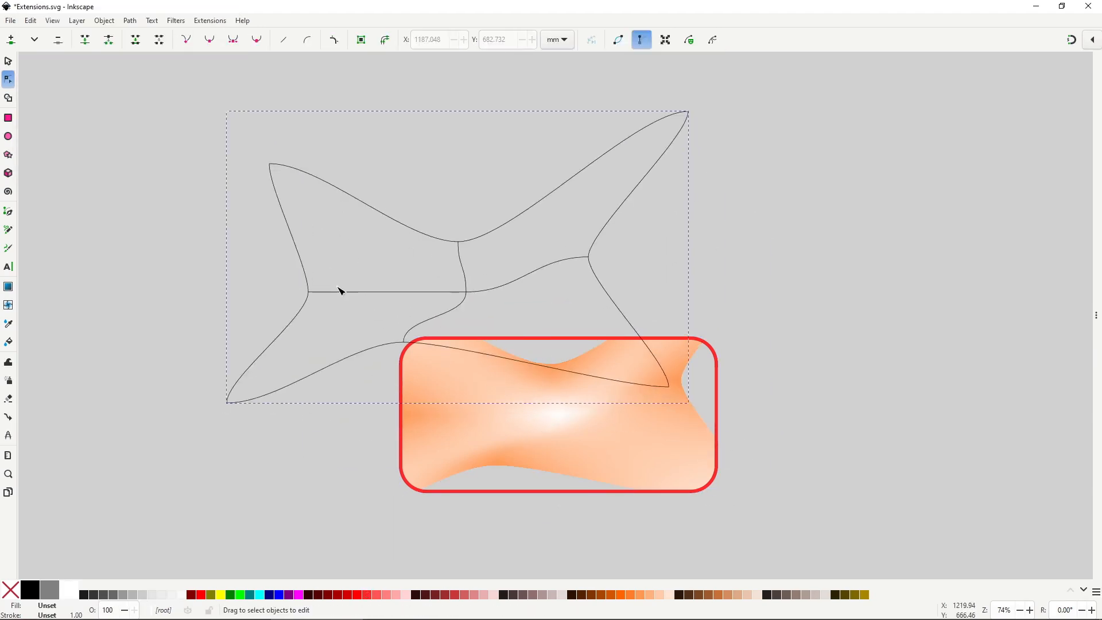
pyautogui.moveTo(308, 292); pyautogui.dragTo(287, 256)
pyautogui.moveTo(458, 241); pyautogui.dragTo(433, 212)
pyautogui.click(467, 292)
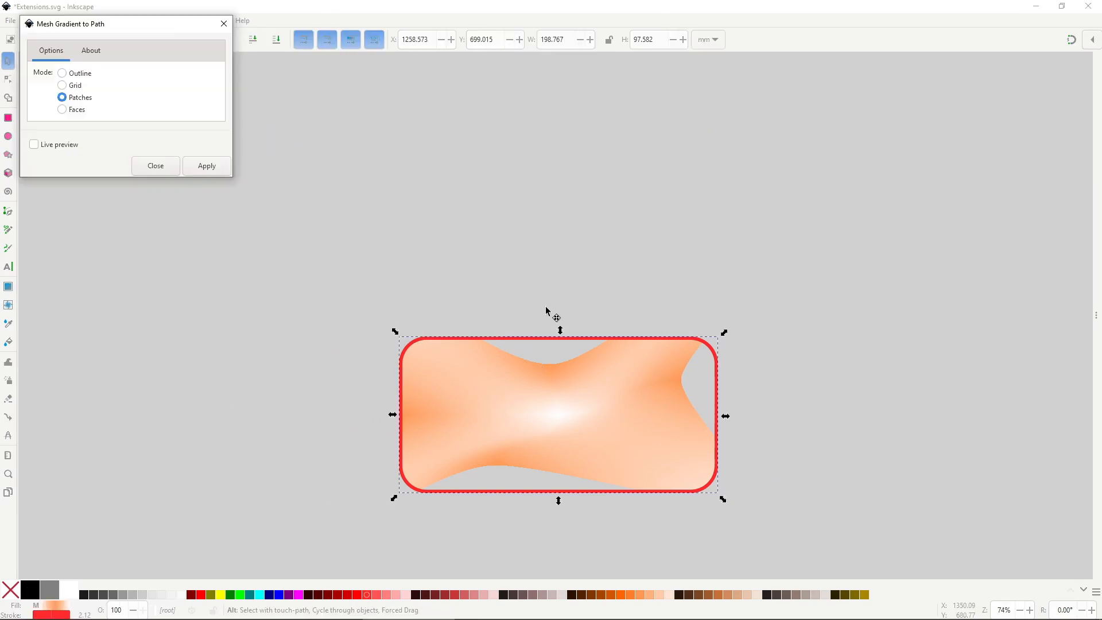
# - Convert the mesh gradient to paths in Faces mode and move the result up and left of the rectangle
pyautogui.click(83, 109)
pyautogui.click(206, 166)
pyautogui.press('Escape')
pyautogui.press('Escape')
pyautogui.moveTo(391, 293); pyautogui.dragTo(226, 137)
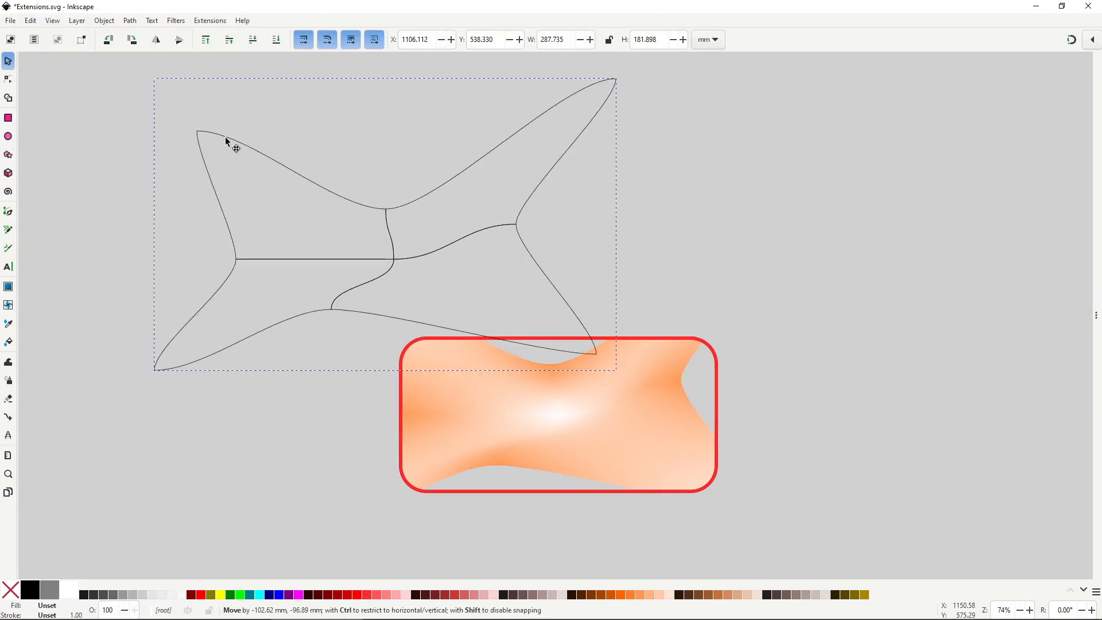
# - Reshape the lower-left face independently by moving its bottom, centre and left nodes
pyautogui.press('n')
pyautogui.click(336, 196)
pyautogui.click(435, 194)
pyautogui.click(313, 311)
pyautogui.moveTo(331, 309); pyautogui.dragTo(284, 343)
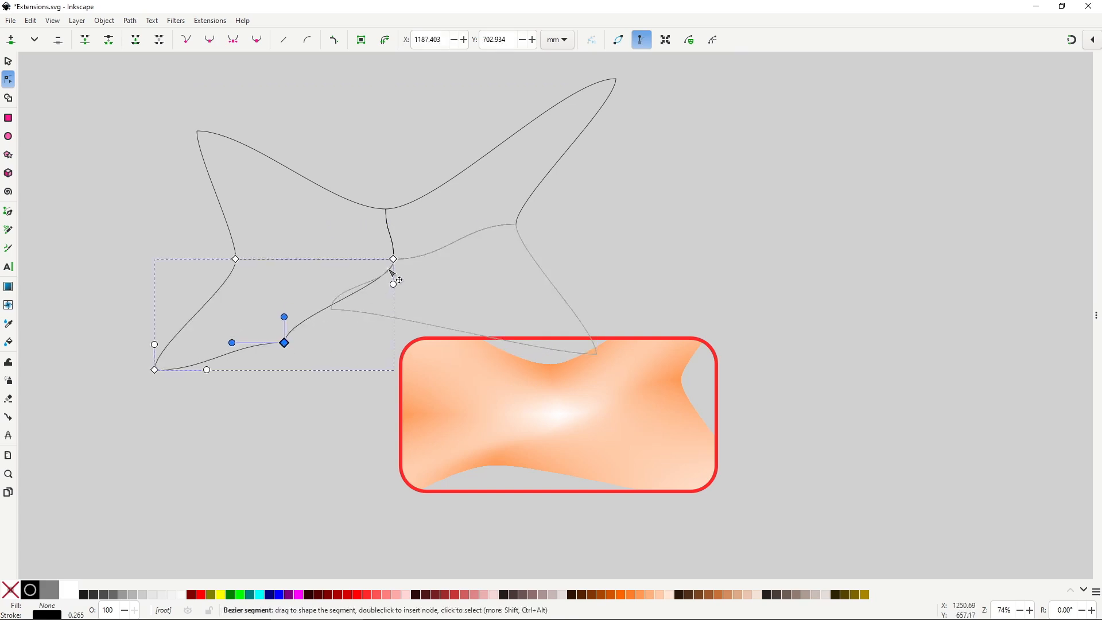
pyautogui.moveTo(393, 259); pyautogui.dragTo(313, 290)
pyautogui.moveTo(236, 259); pyautogui.dragTo(227, 273)
pyautogui.moveTo(236, 259); pyautogui.dragTo(251, 314)
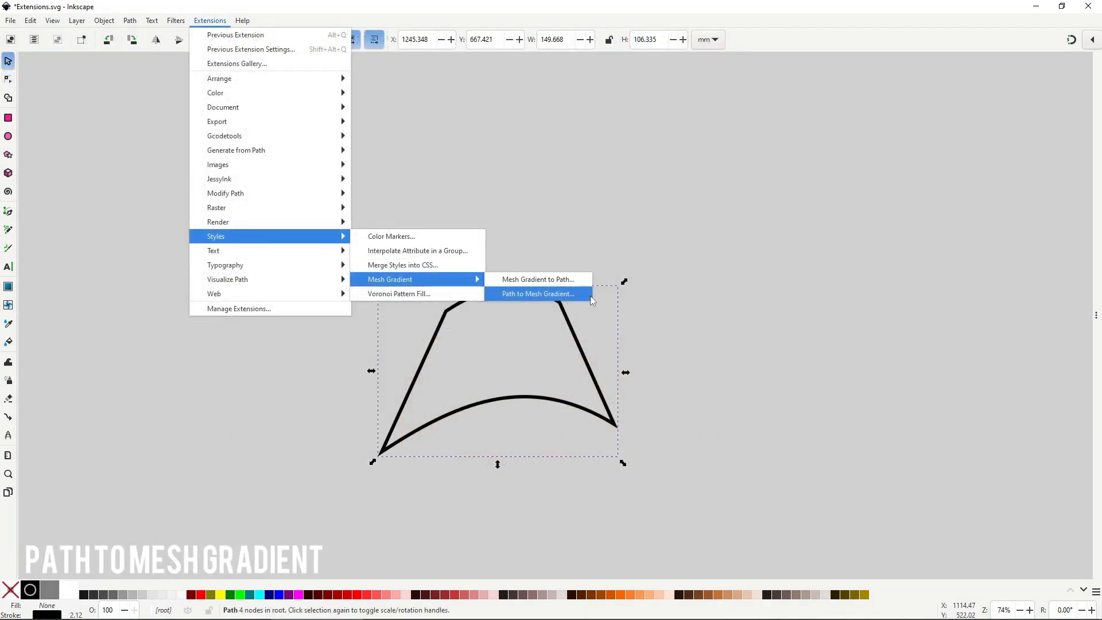
# - Convert the selected four-node path to a 1x1 mesh with Path to Mesh Gradient
pyautogui.click(591, 298)
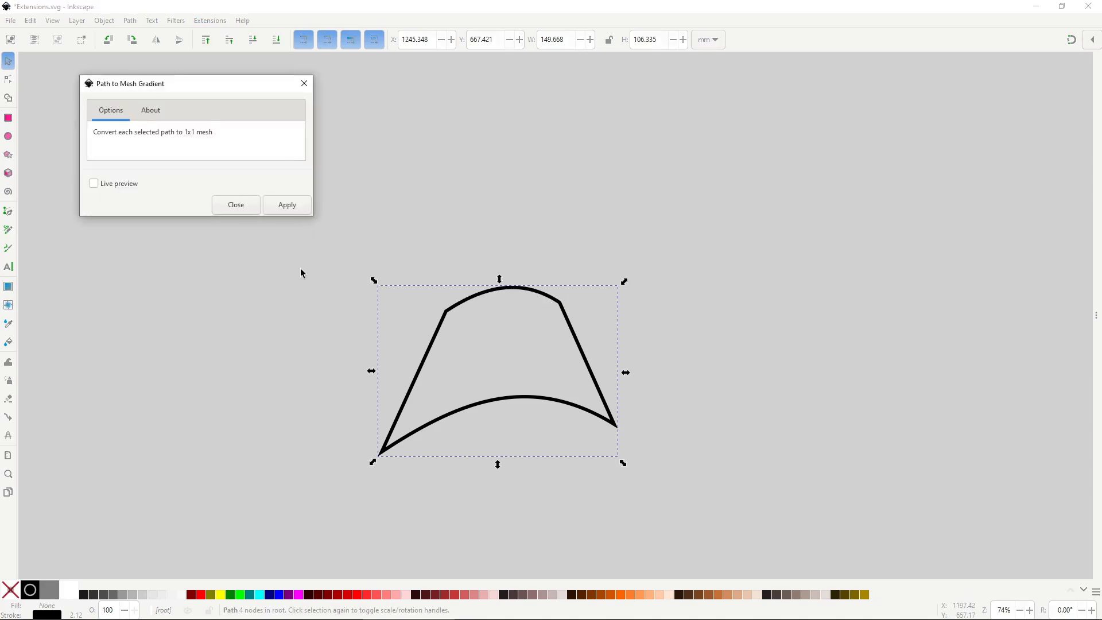
pyautogui.click(298, 211)
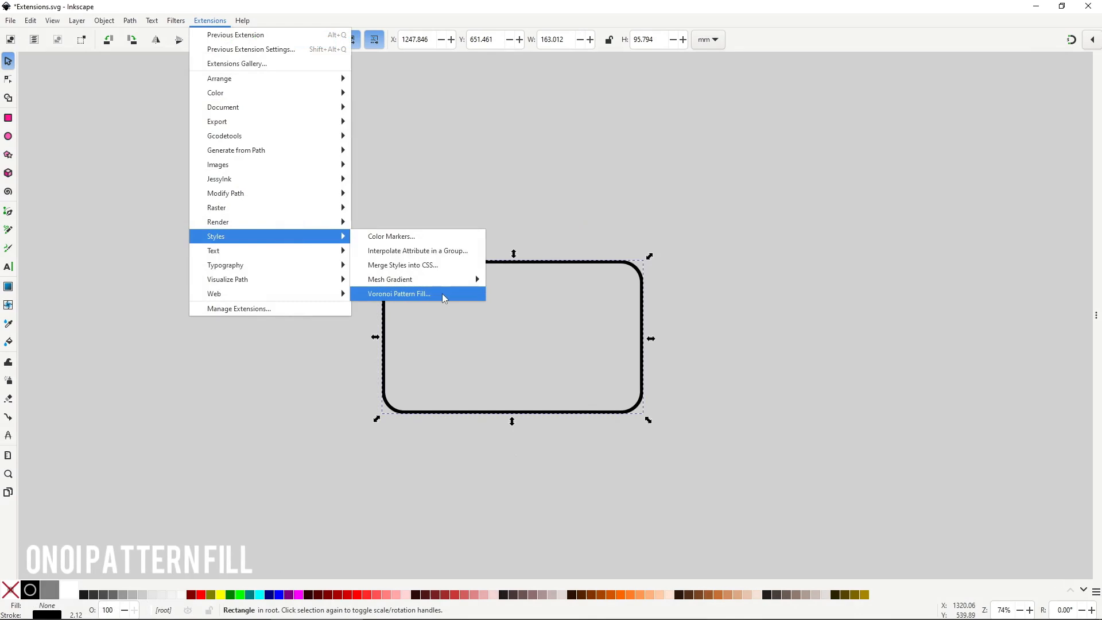
# - Preview a Voronoi Pattern Fill on the rounded rectangle and set the average cell size to 50 px
pyautogui.click(442, 294)
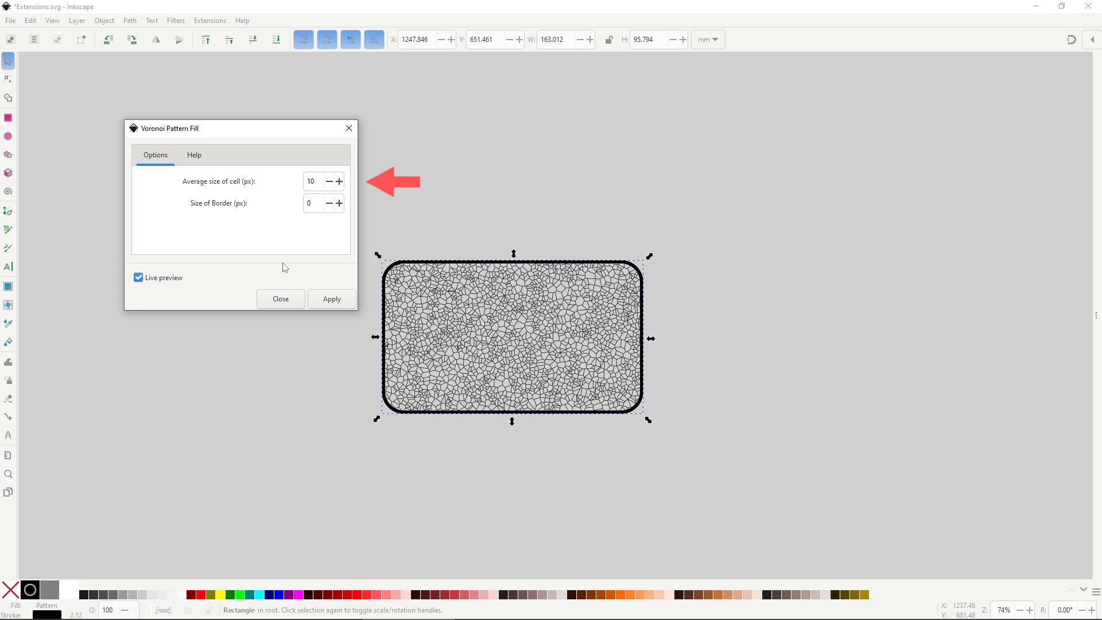
pyautogui.press('Tab')
pyautogui.write('50')
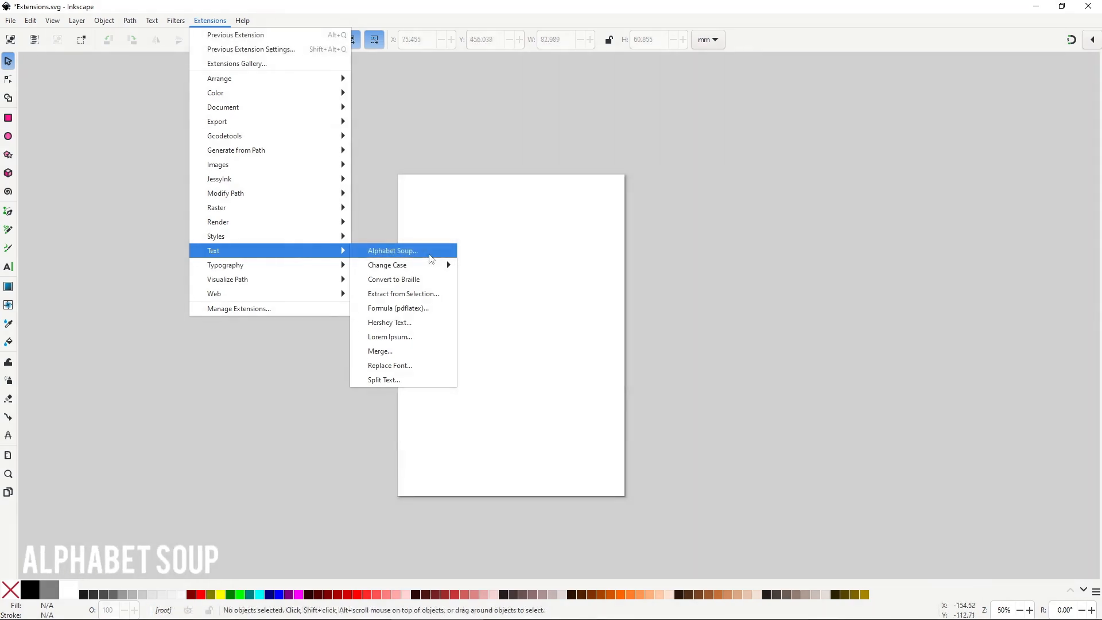
# - Preview the text Inkscape with Alphabet Soup, change its scale and turn on Randomize
pyautogui.click(429, 255)
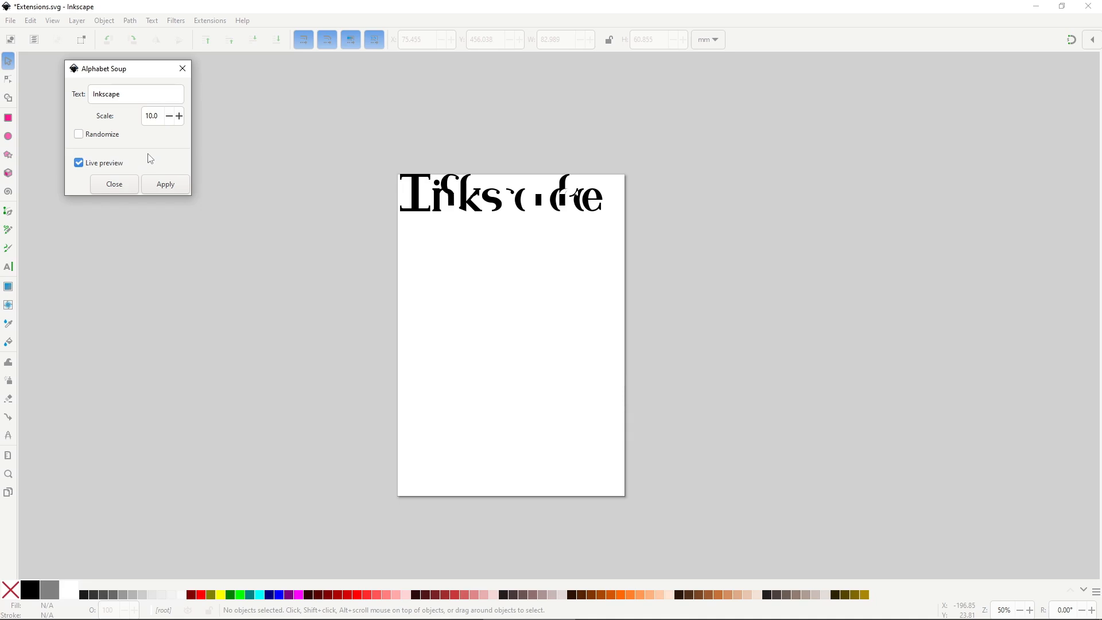
pyautogui.click(149, 116)
pyautogui.press('BackSpace')
pyautogui.write('2')
pyautogui.click(109, 136)
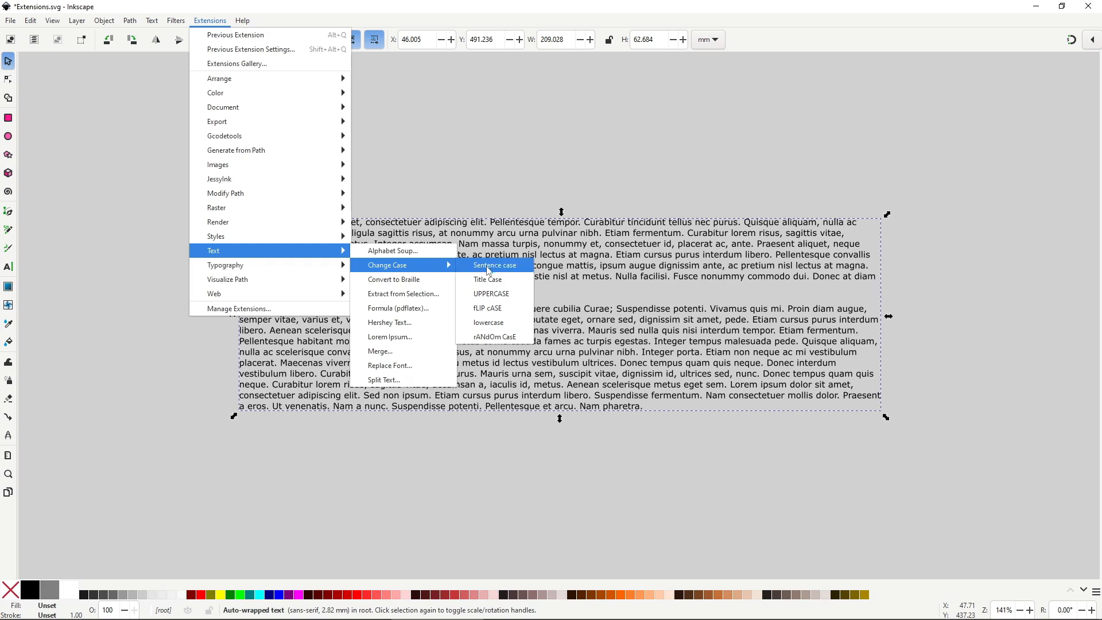
# - Try the Sentence case and Title Case conversions on the selected lorem ipsum text
pyautogui.click(530, 270)
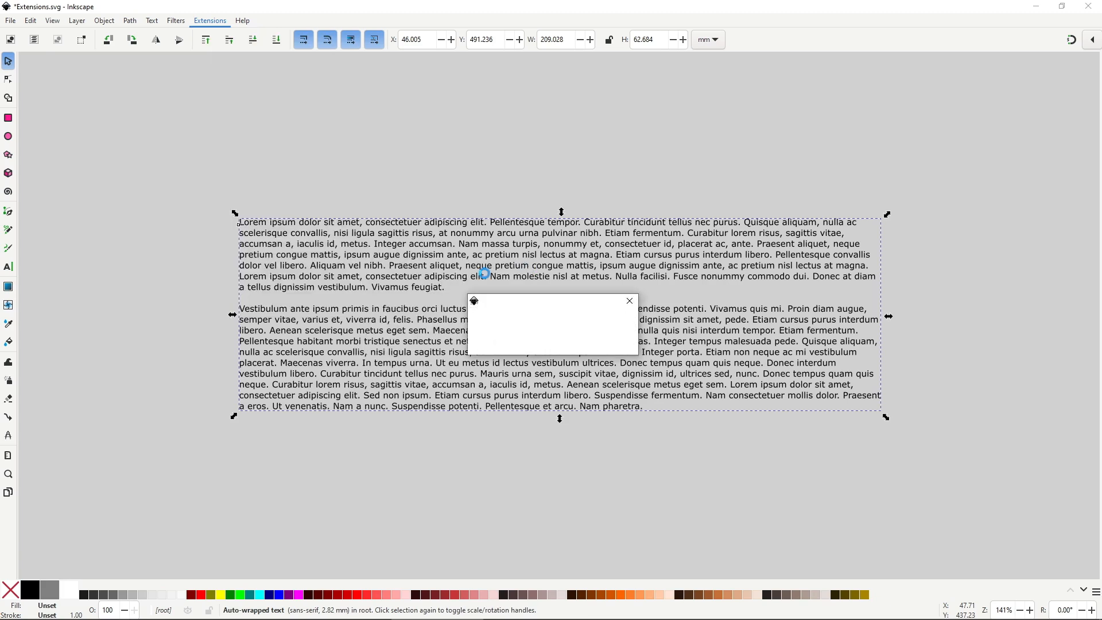
pyautogui.click(204, 250)
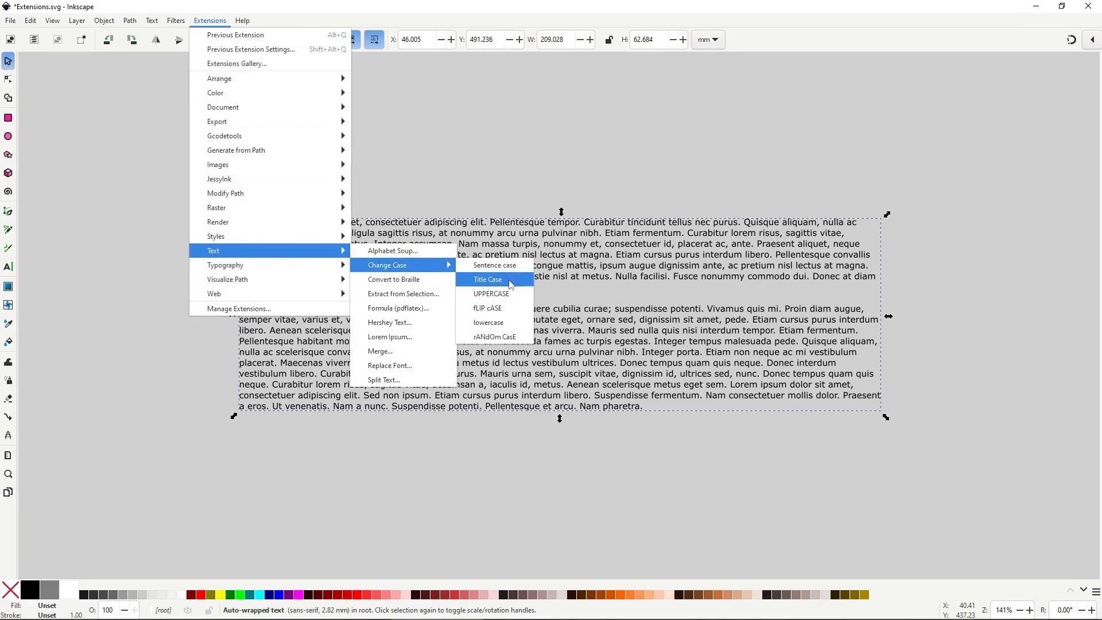
pyautogui.click(509, 281)
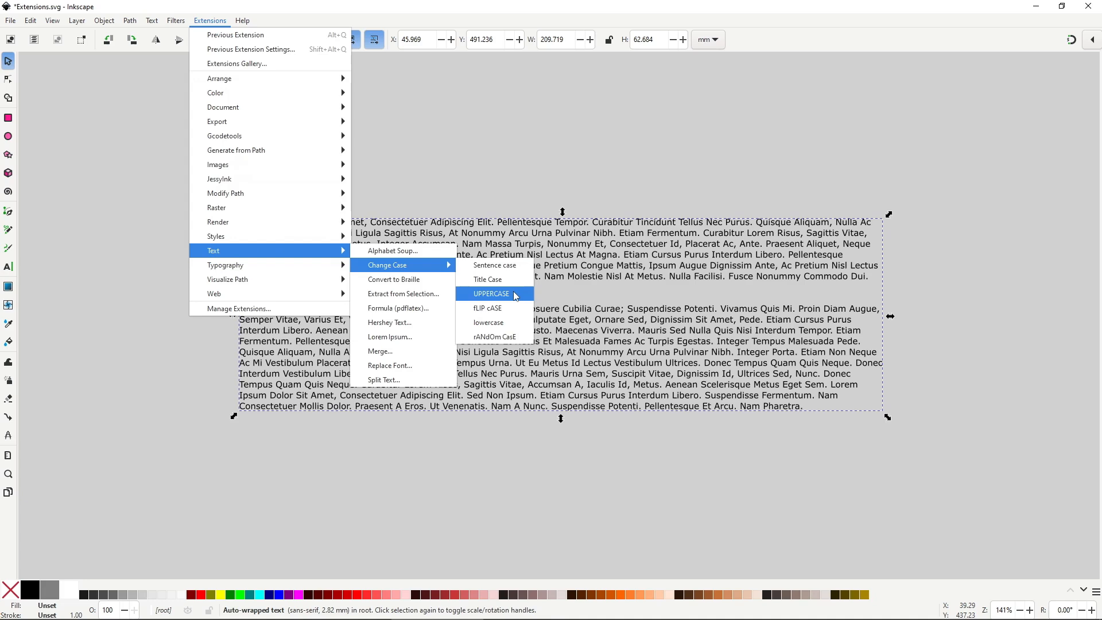
# - Try the uppercase, flip case, lowercase and random case conversions on the lorem ipsum text
pyautogui.click(516, 294)
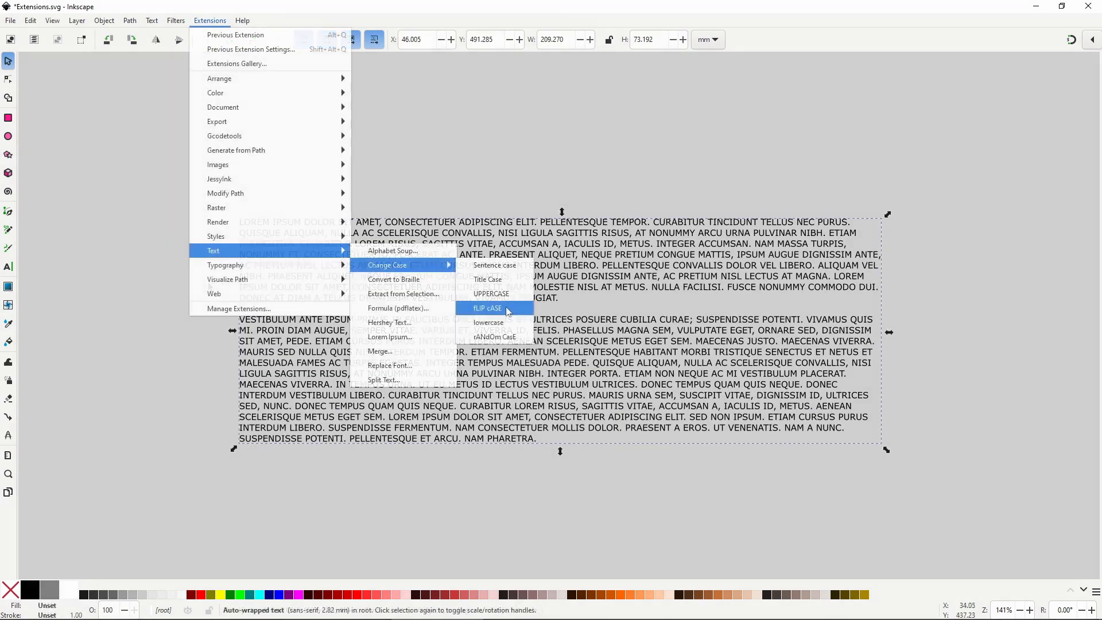
pyautogui.click(507, 311)
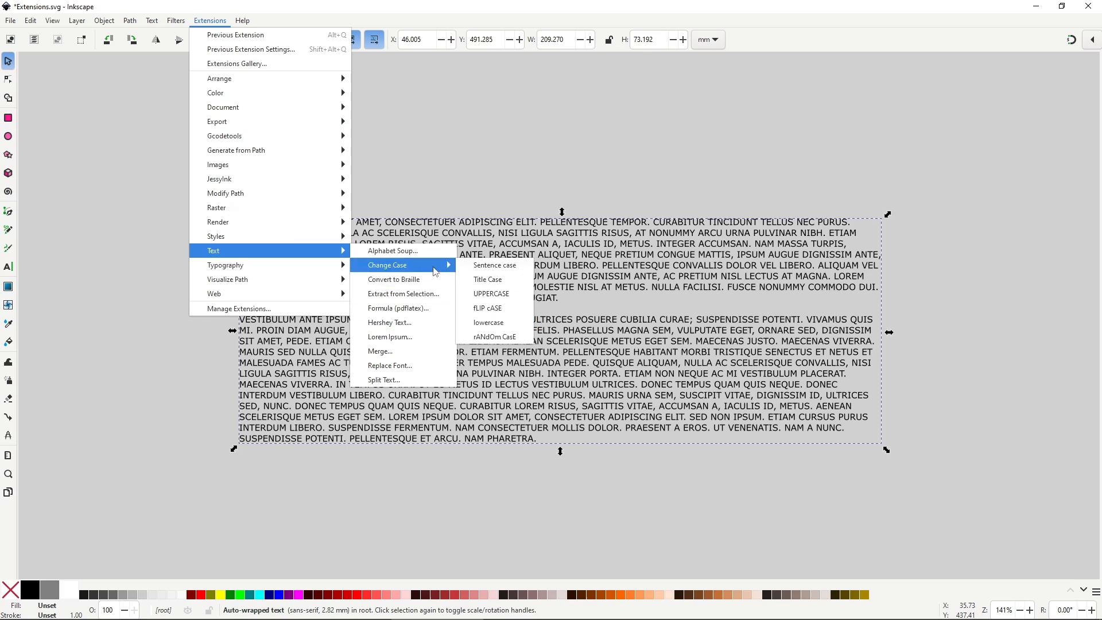
pyautogui.click(524, 326)
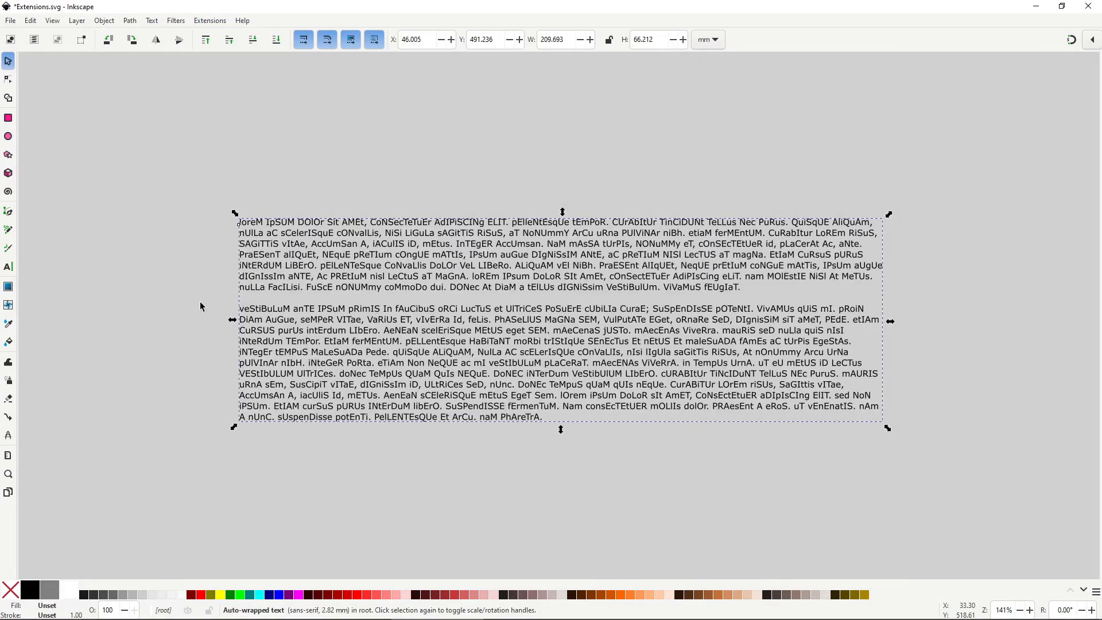
pyautogui.click(200, 302)
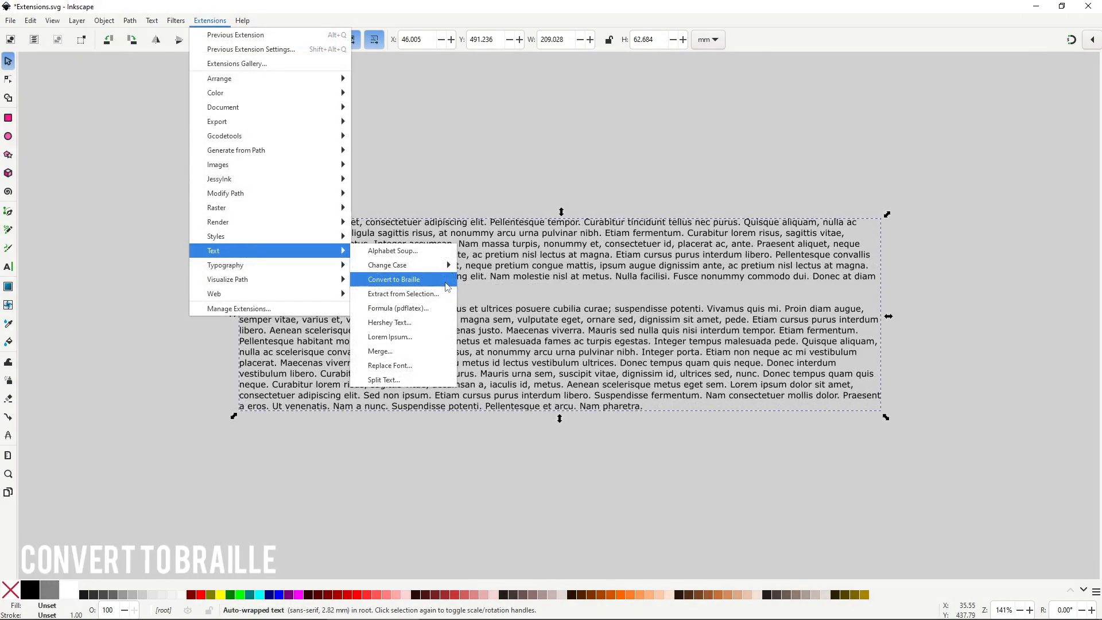
# - Convert the selected lorem ipsum text to Braille
pyautogui.click(447, 286)
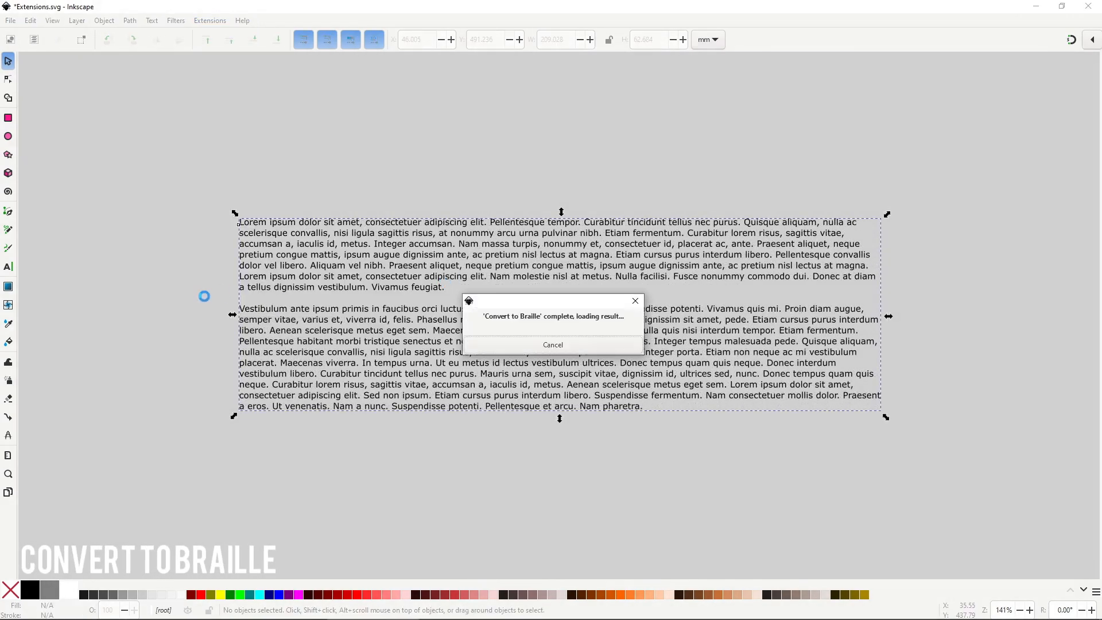
pyautogui.click(204, 297)
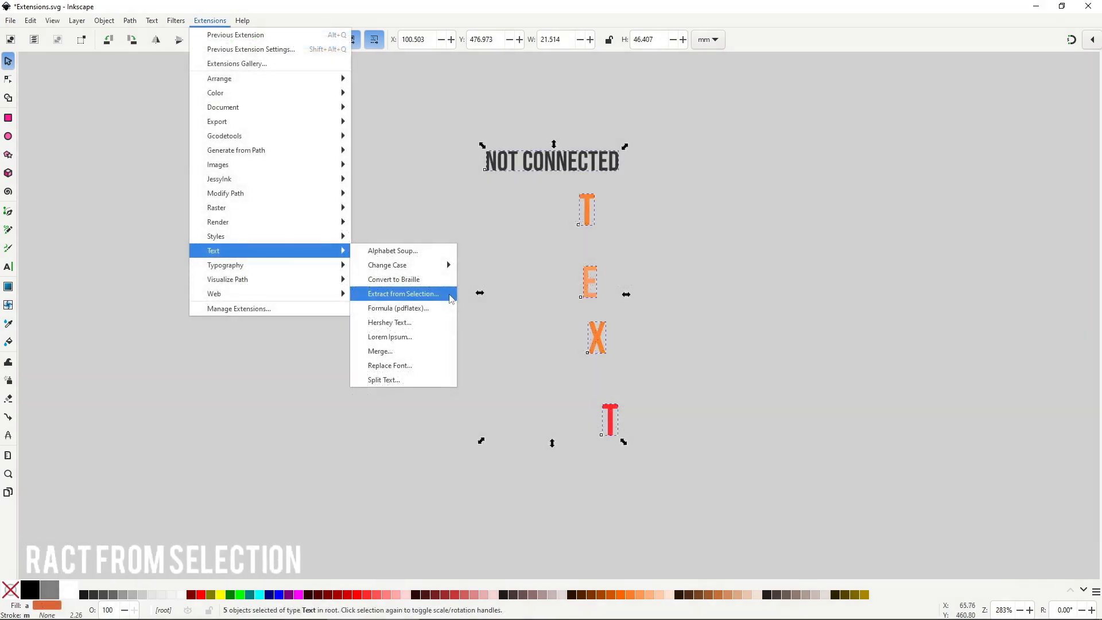
# - Open Extract from Selection for the five selected text objects, then open the Formula (pdflatex) extension
pyautogui.click(452, 298)
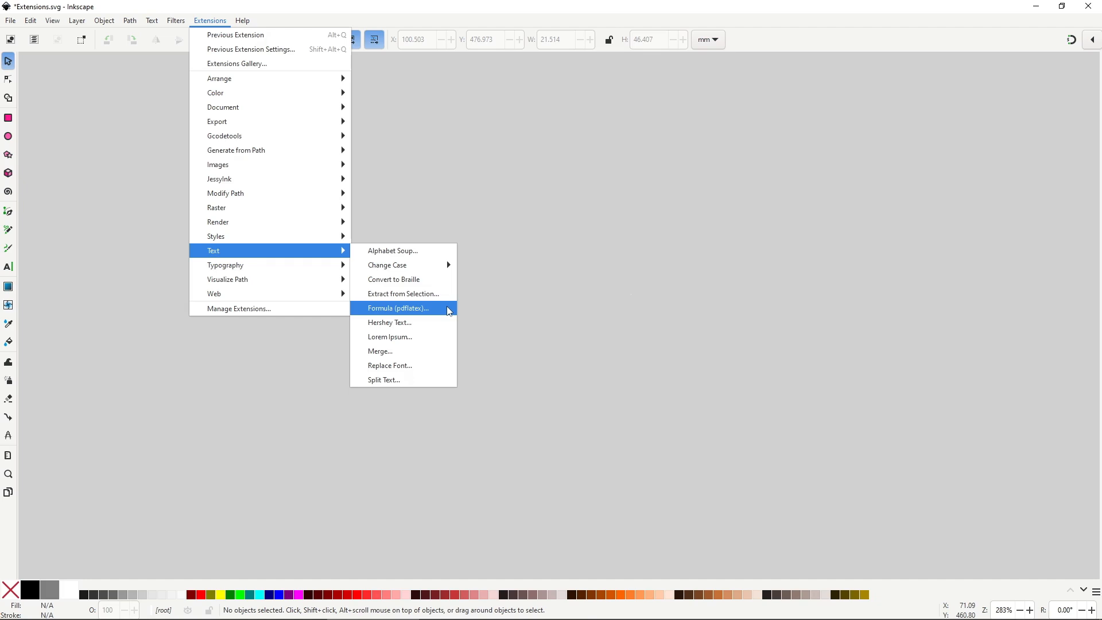
pyautogui.click(450, 310)
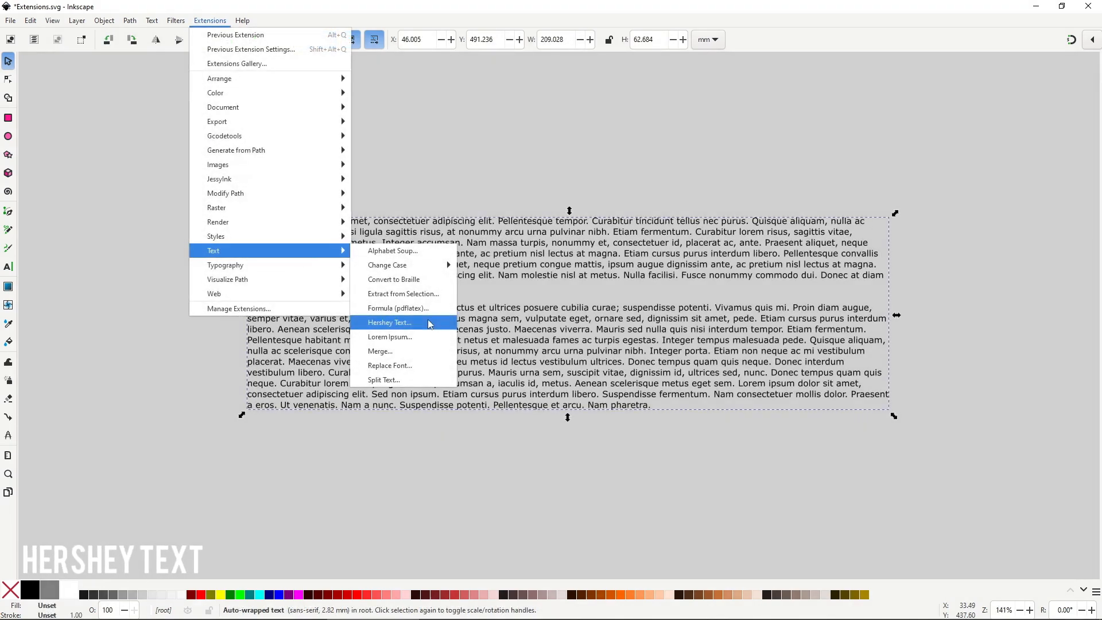
# - Preview the lorem ipsum text in Hershey Text with the Hershey Serif medium font face, then view the extension's utility options
pyautogui.click(428, 323)
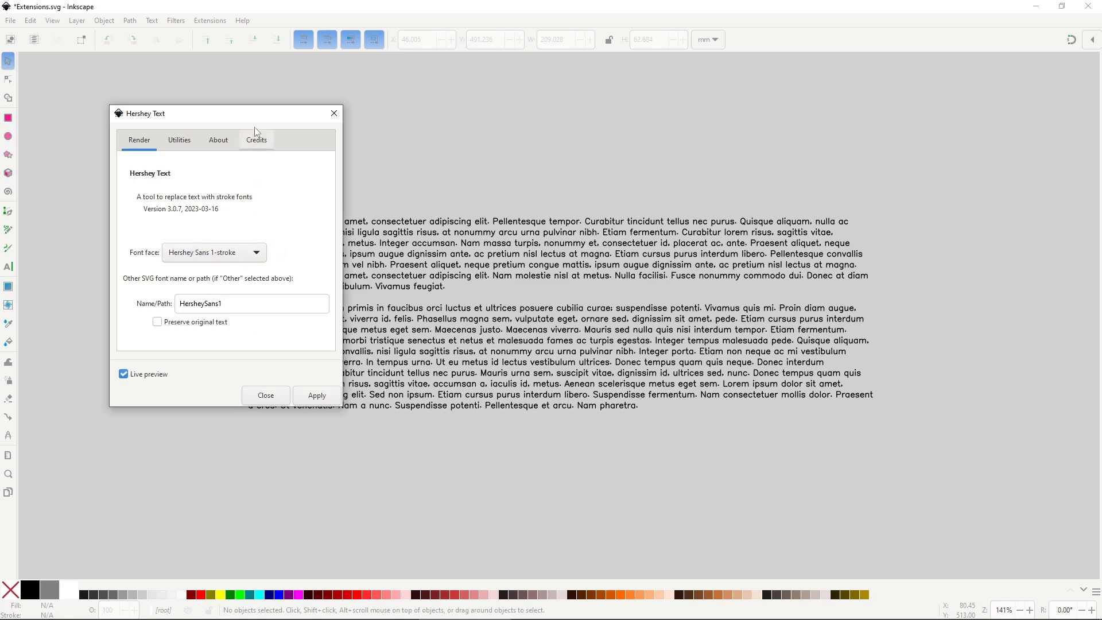
pyautogui.moveTo(251, 119); pyautogui.dragTo(145, 56)
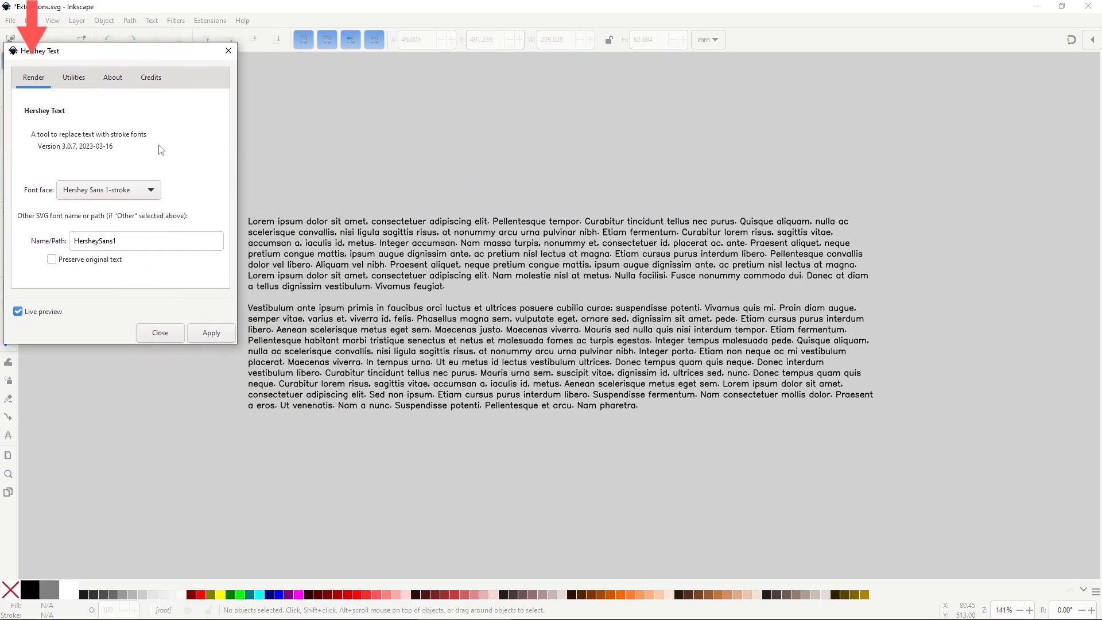
pyautogui.click(157, 192)
pyautogui.click(146, 291)
pyautogui.click(154, 193)
pyautogui.click(132, 122)
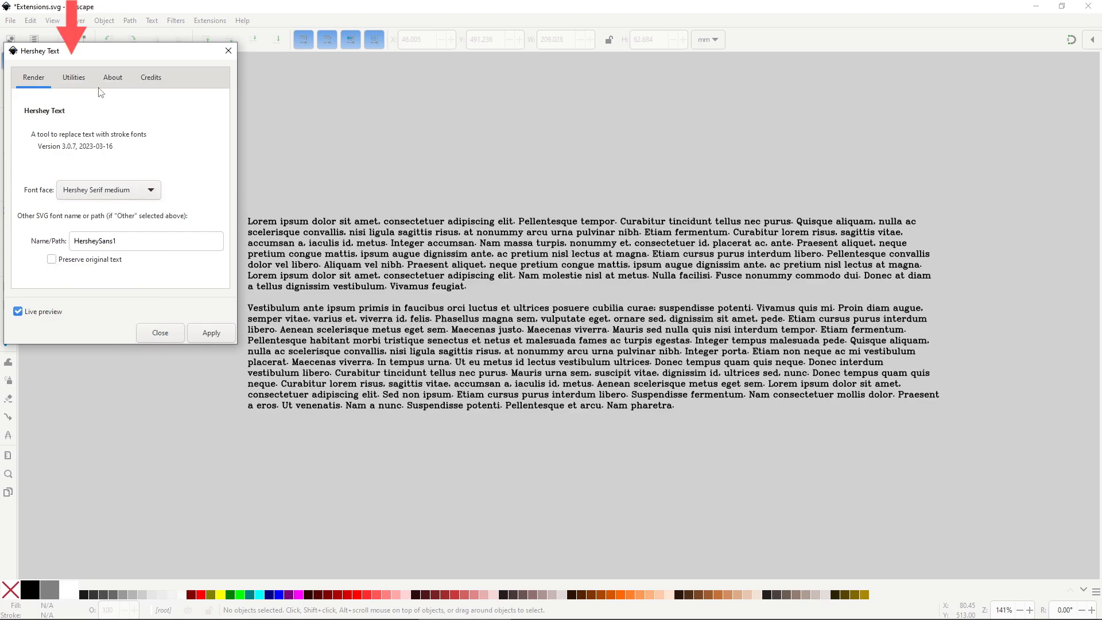
pyautogui.click(74, 79)
pyautogui.click(156, 141)
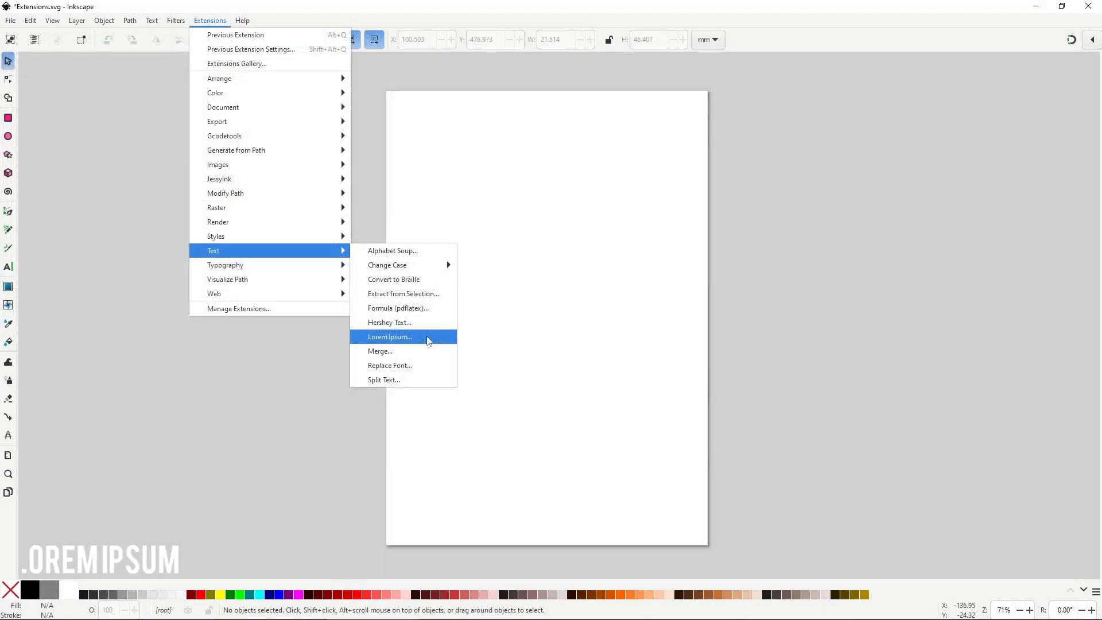
# - Generate a live preview of Lorem Ipsum text with 4 paragraphs of 30 sentences each
pyautogui.click(427, 339)
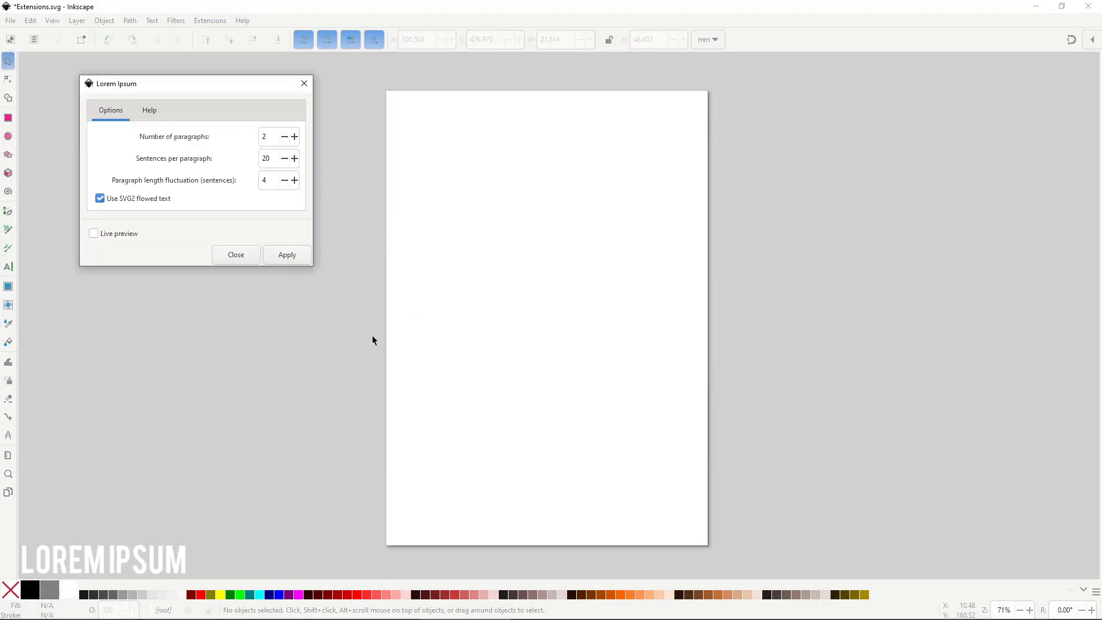
pyautogui.click(144, 237)
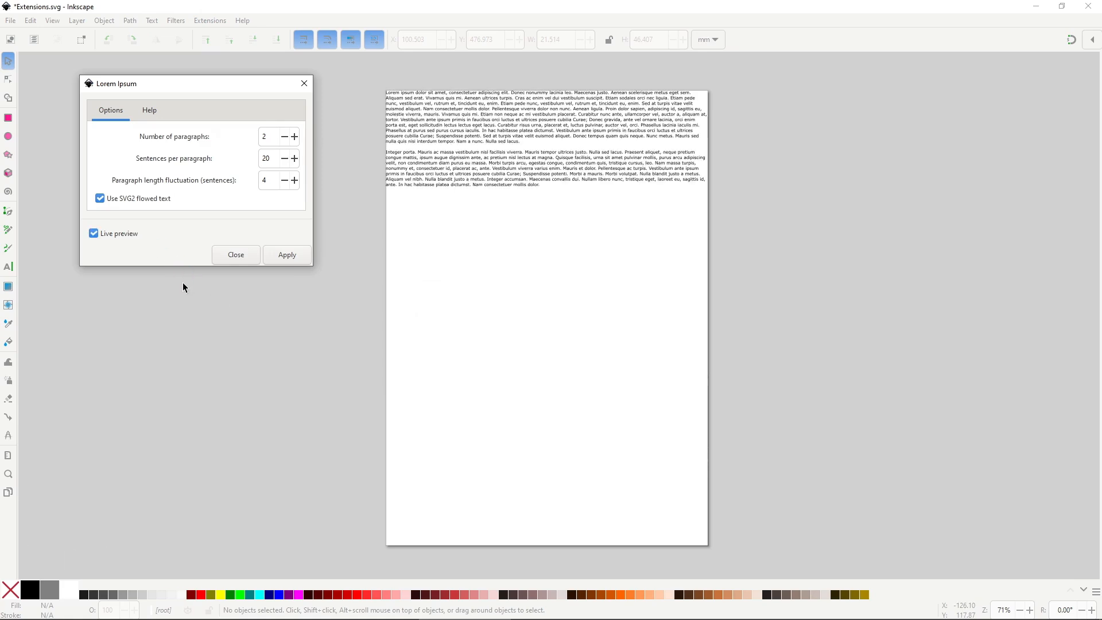
pyautogui.doubleClick(267, 137)
pyautogui.write('4')
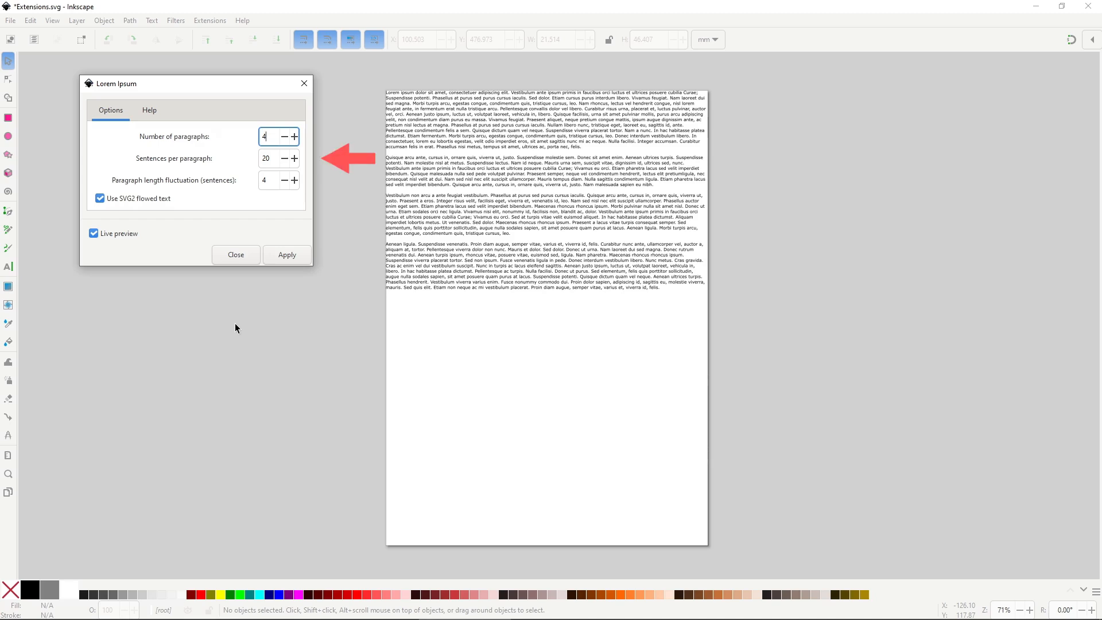
pyautogui.press('Tab')
pyautogui.write('30')
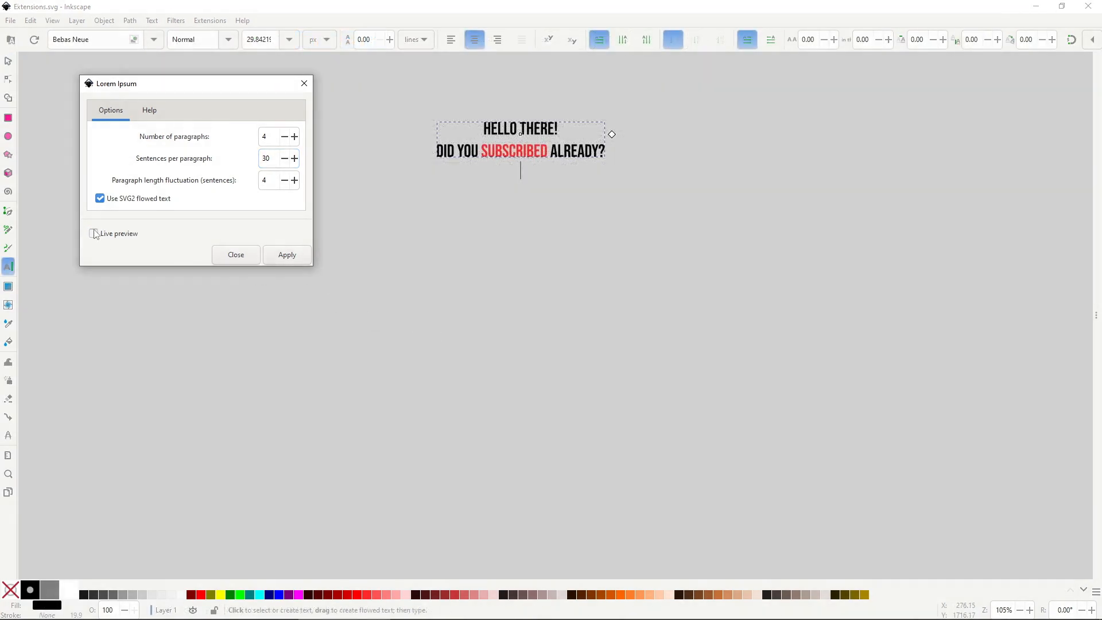
pyautogui.click(95, 234)
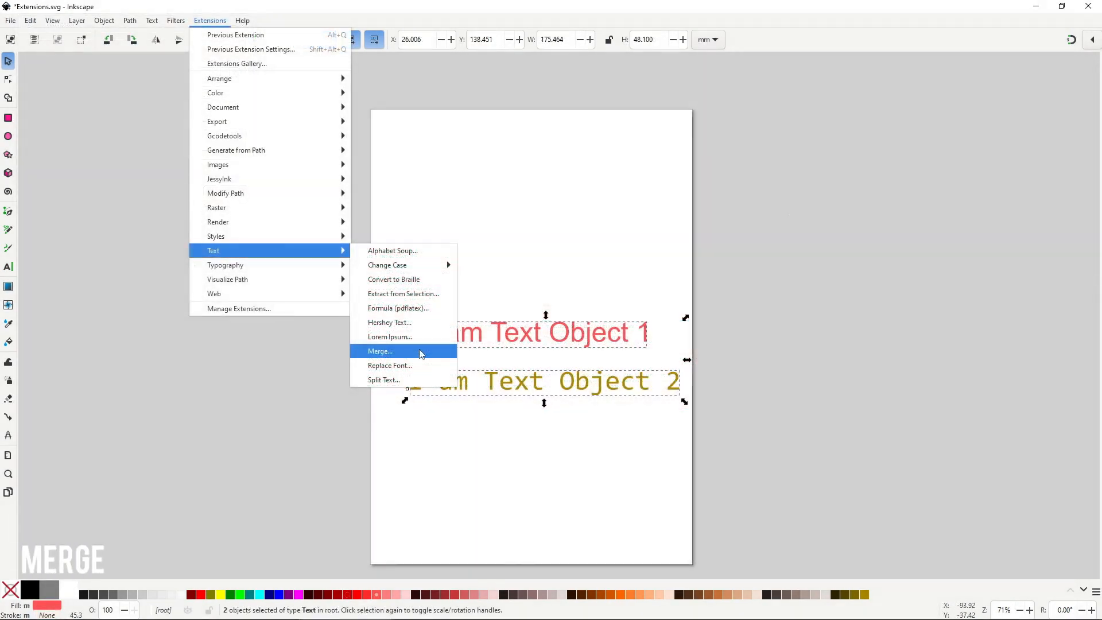
# - Preview merging the two selected text objects with the text direction Top to bottom, and toggle the Keep style option
pyautogui.click(421, 353)
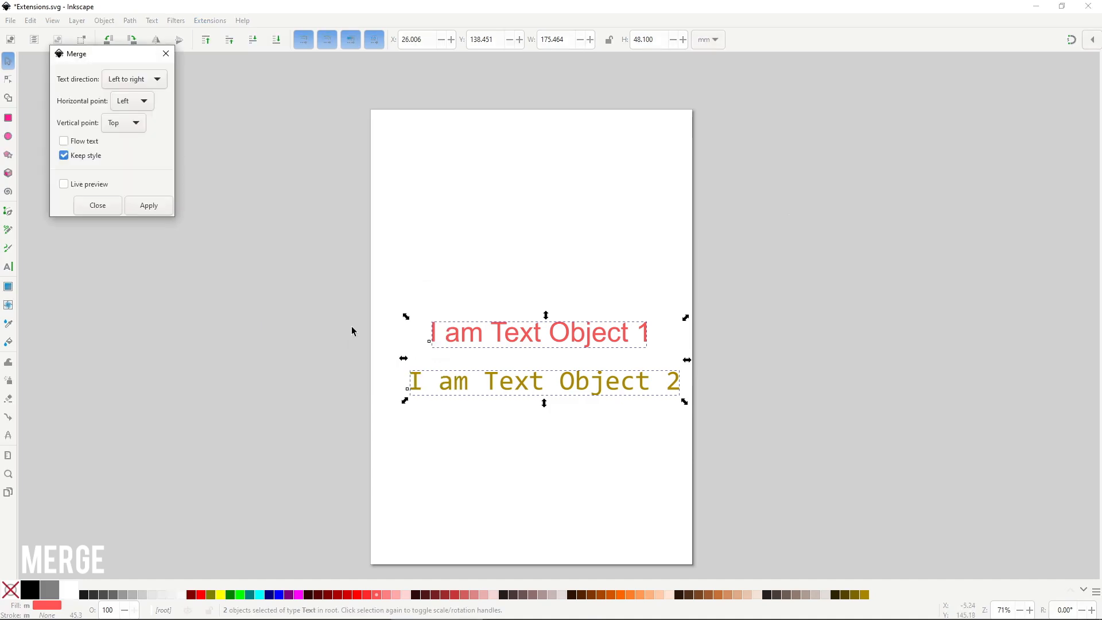
pyautogui.click(138, 178)
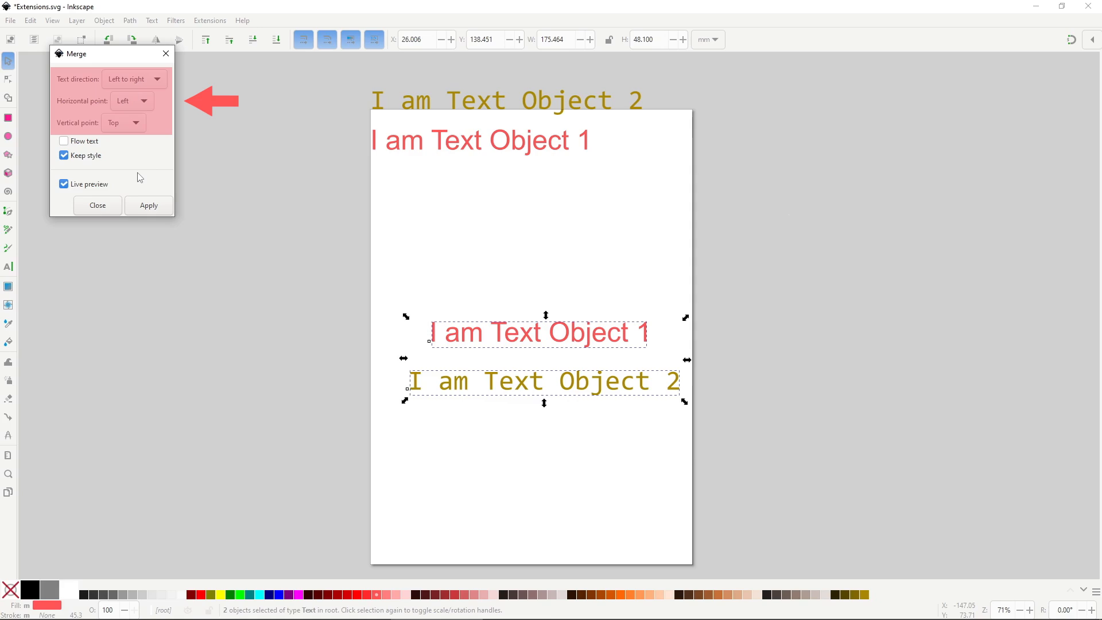
pyautogui.click(159, 80)
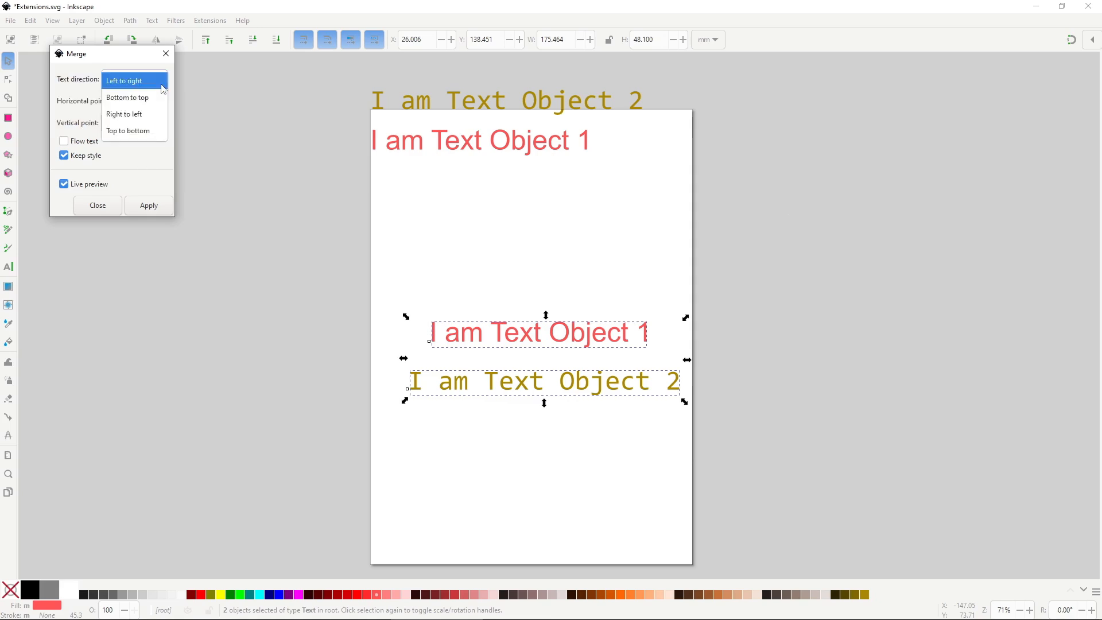
pyautogui.click(155, 133)
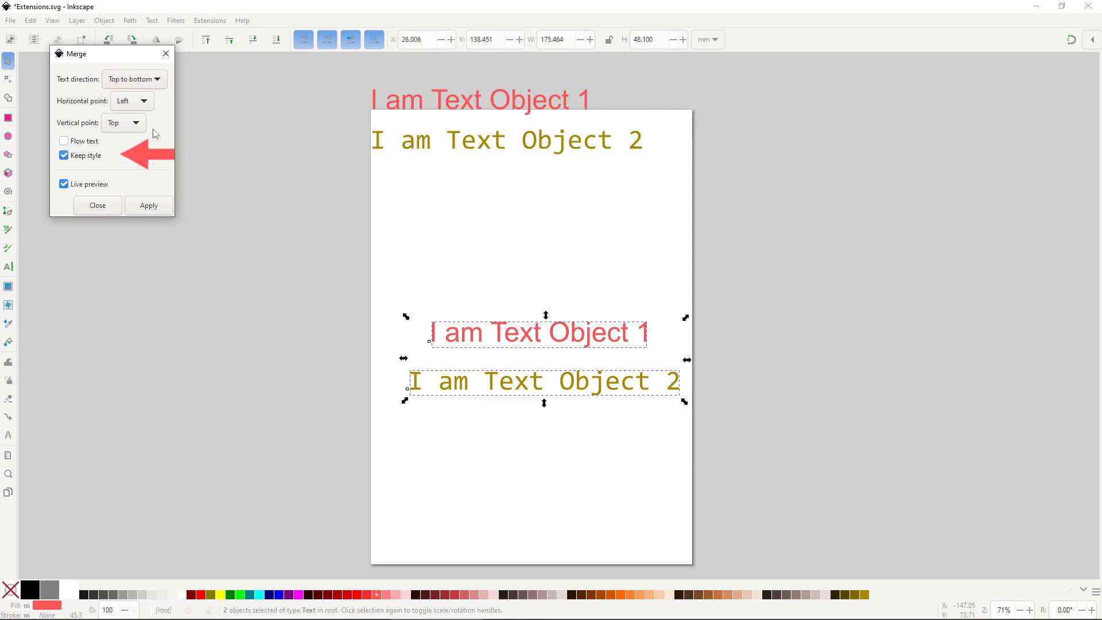
pyautogui.click(101, 156)
pyautogui.click(90, 157)
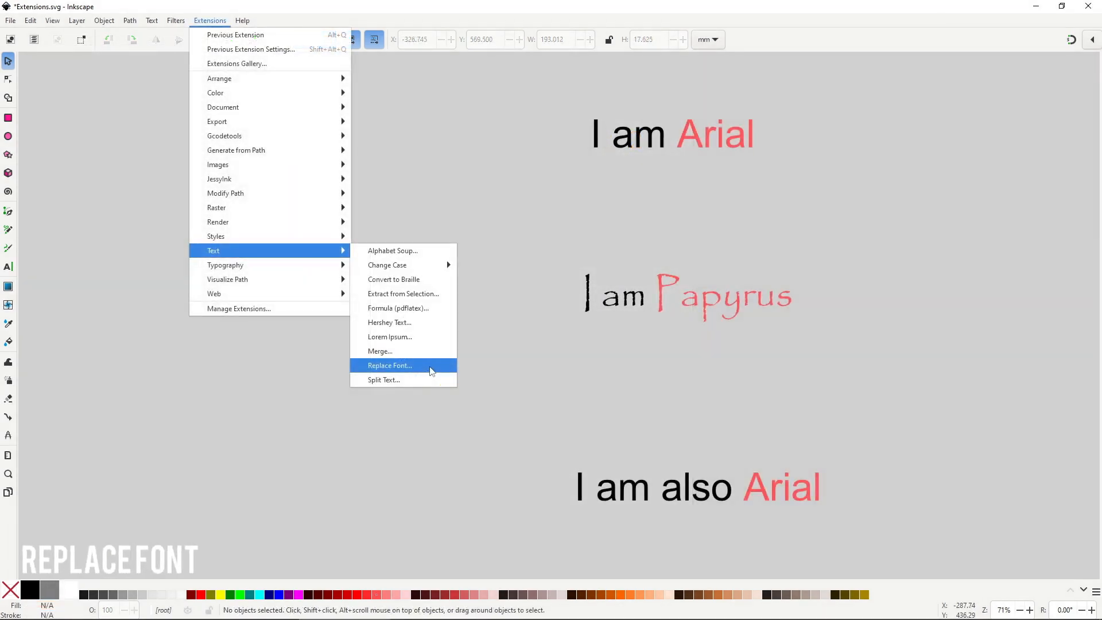
# - List all fonts used in the entire drawing with the Replace Font extension, then dismiss the report
pyautogui.click(431, 371)
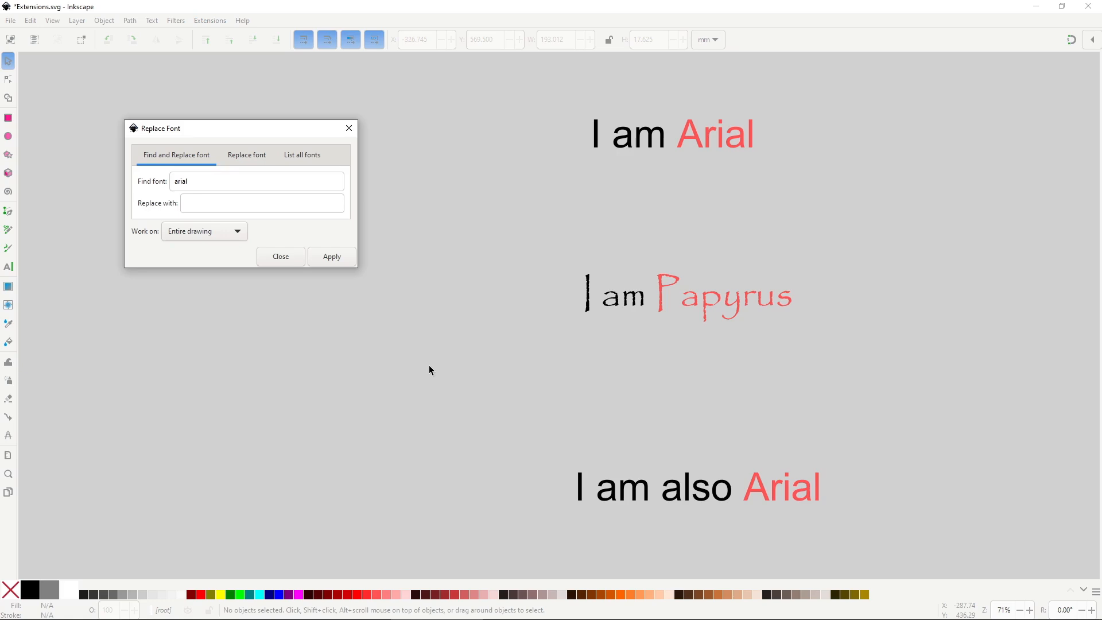
pyautogui.click(308, 159)
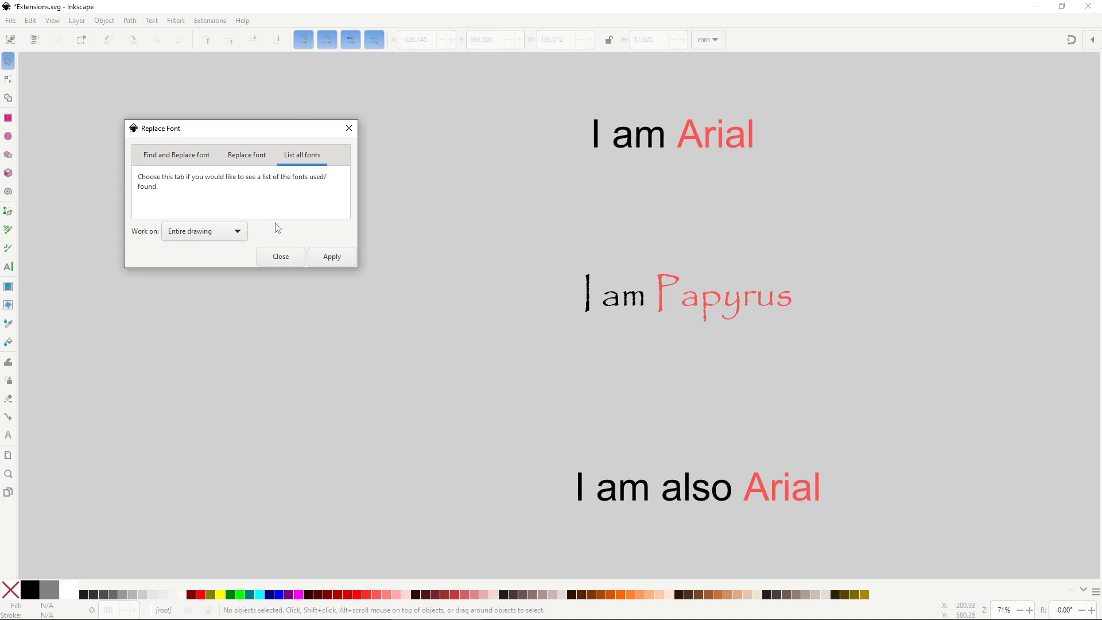
pyautogui.click(243, 234)
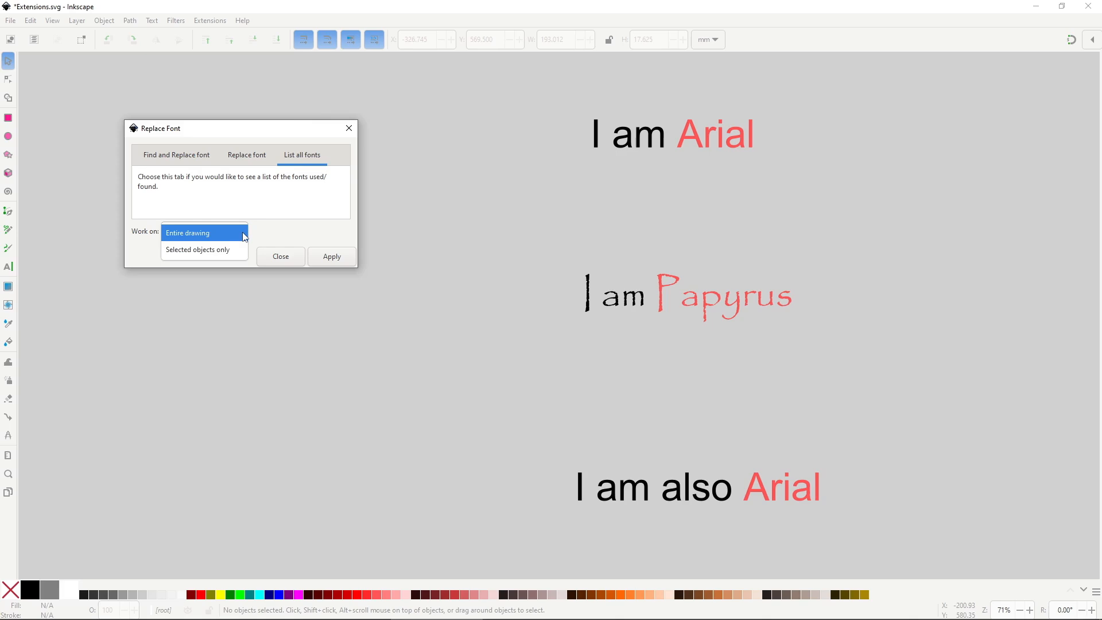
pyautogui.click(245, 234)
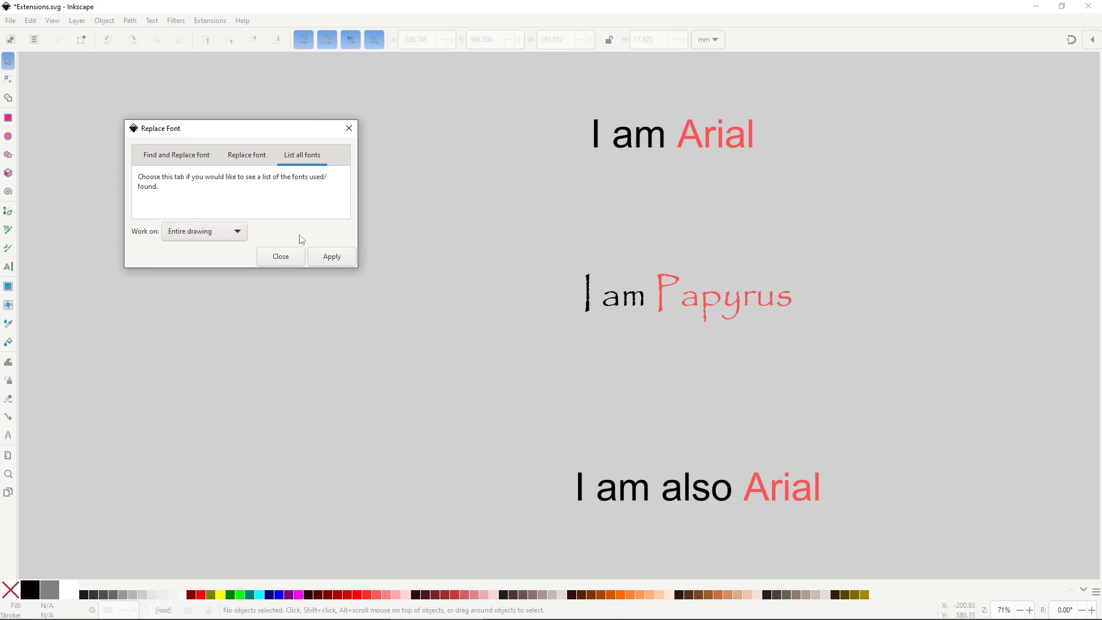
pyautogui.click(331, 256)
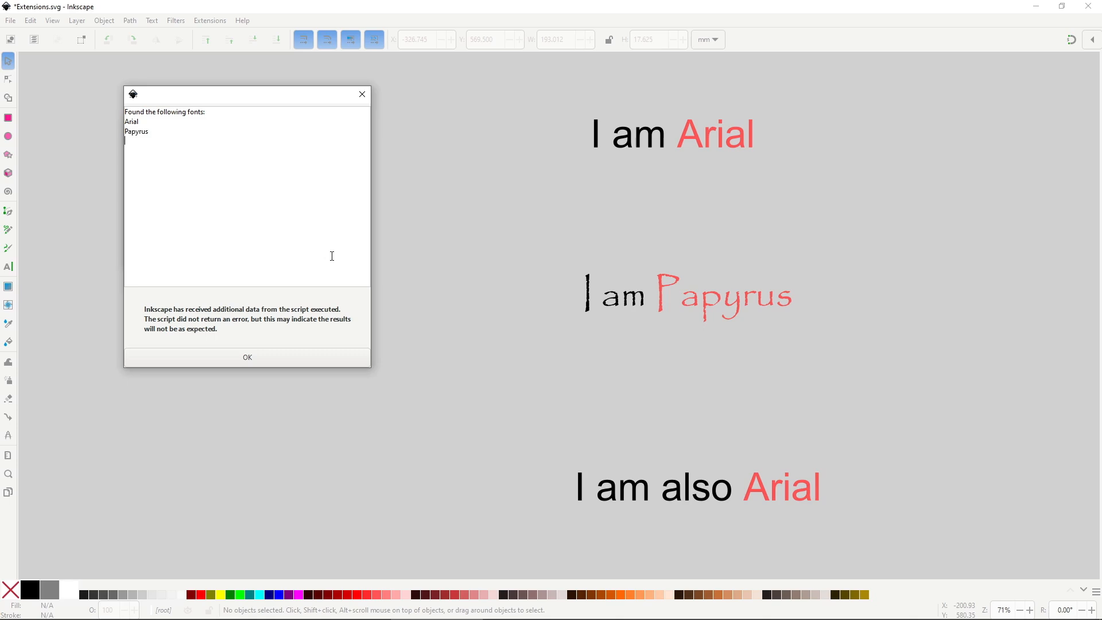
pyautogui.click(301, 363)
# - Find the font arial in the entire drawing and replace it with Comic Sans MS
pyautogui.click(193, 160)
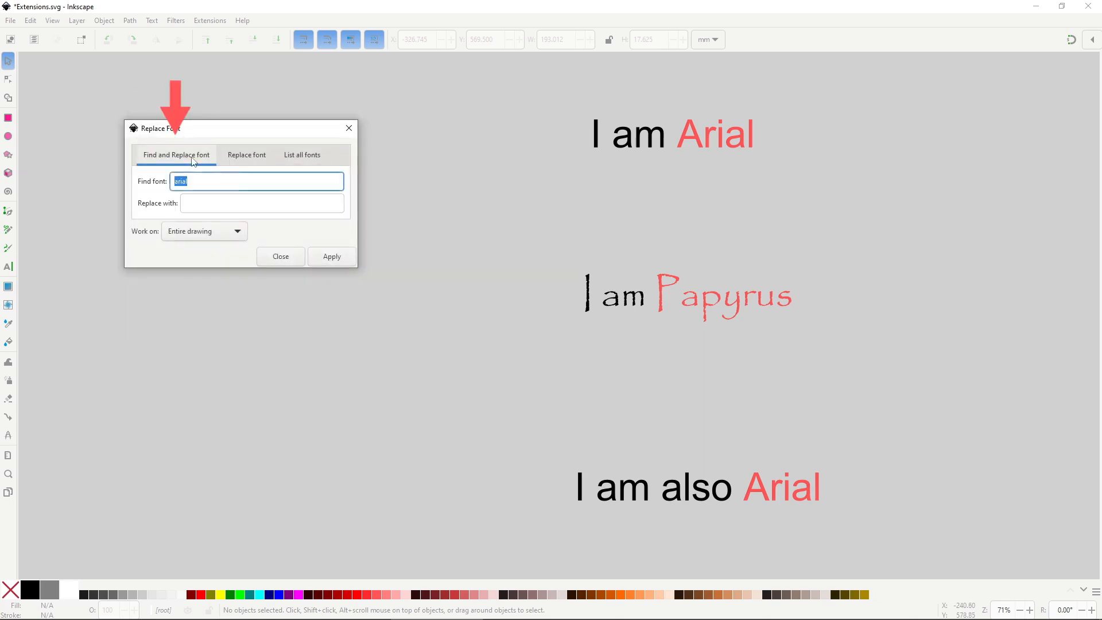
pyautogui.click(230, 207)
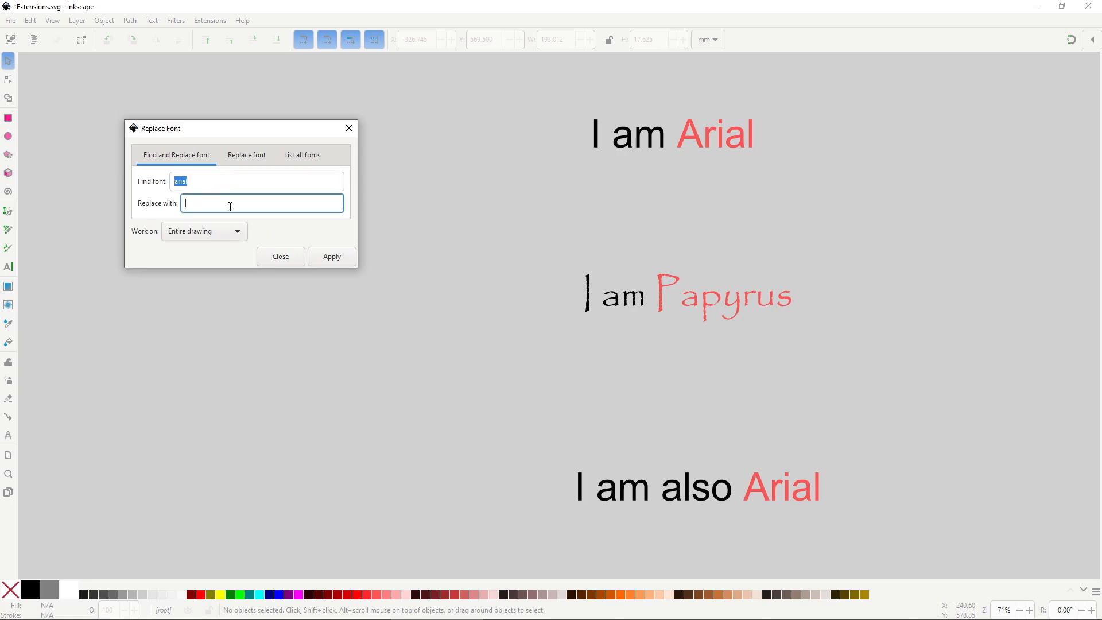
pyautogui.write('Comic Sans MS')
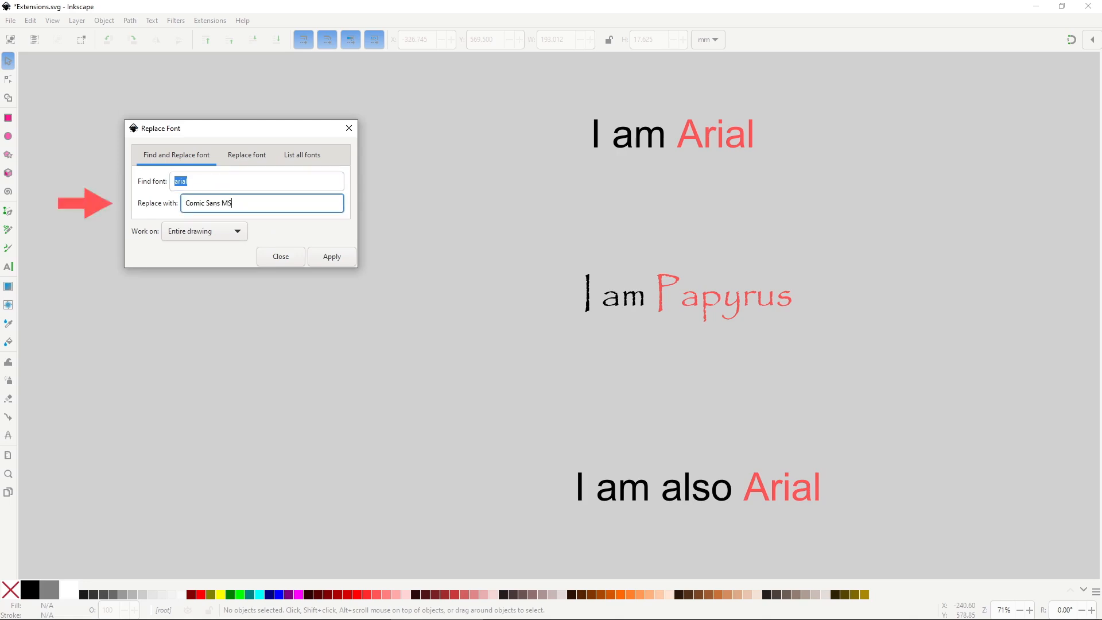
pyautogui.click(324, 257)
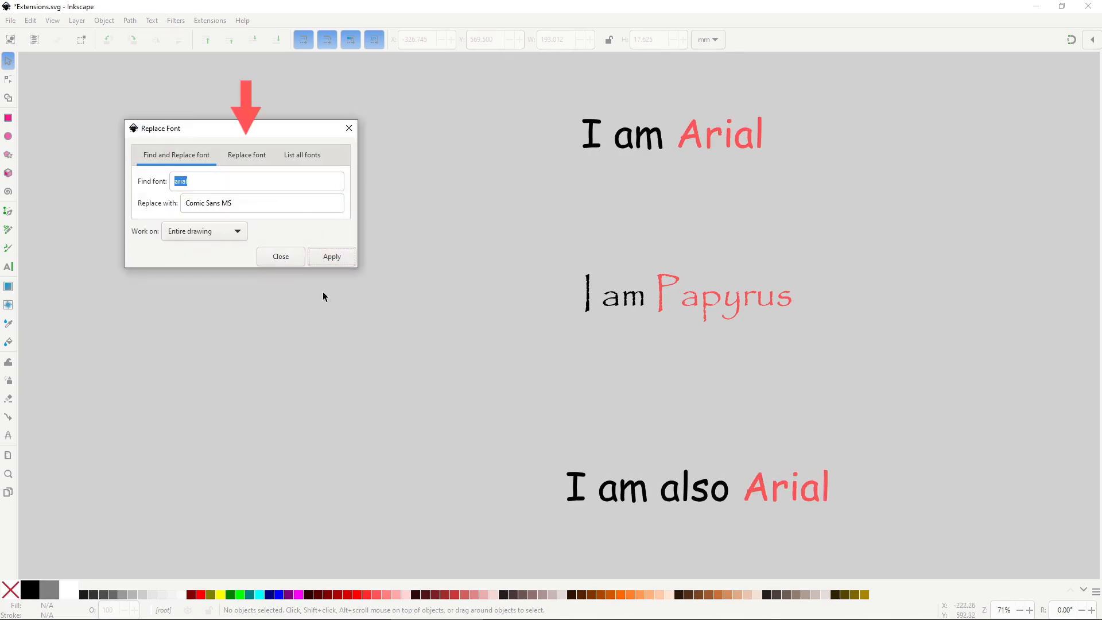
# - Replace all fonts in the entire drawing with Century
pyautogui.click(247, 156)
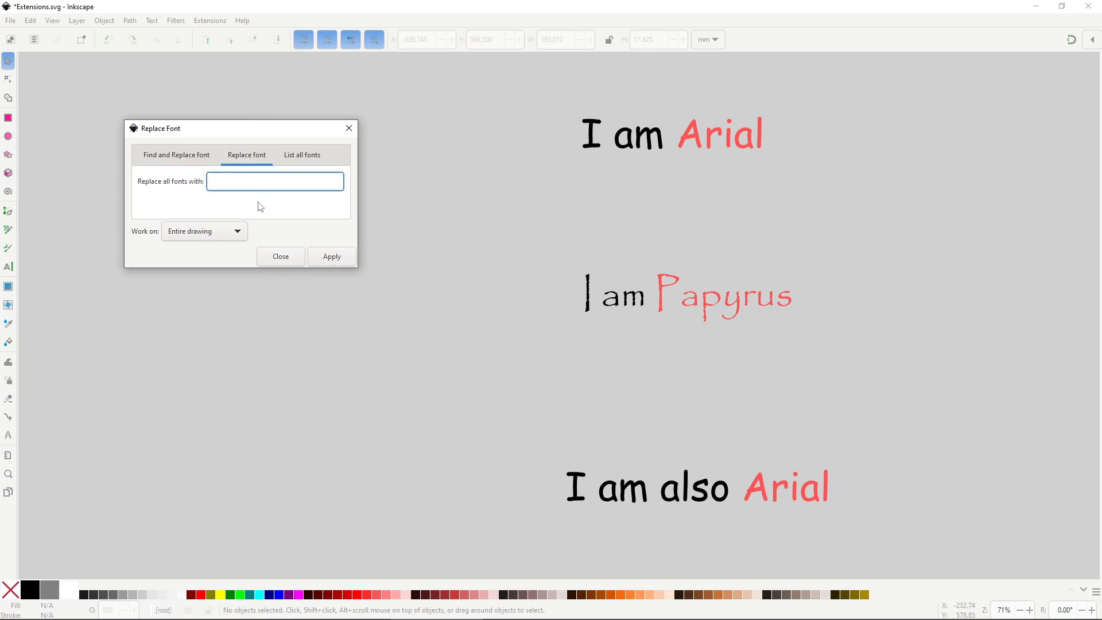
pyautogui.write('Century')
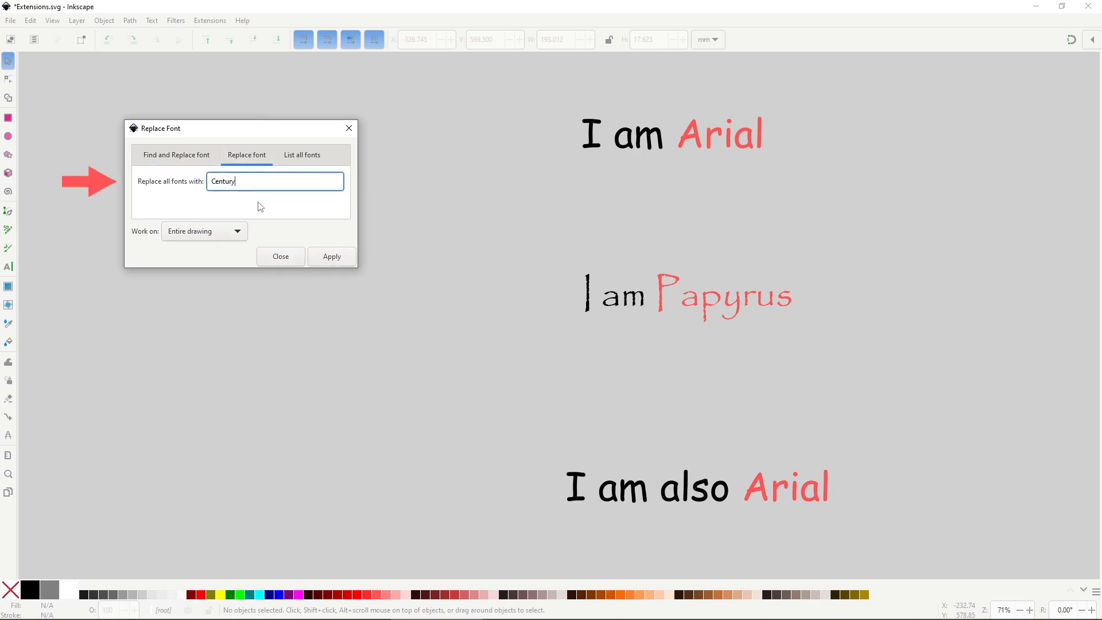
pyautogui.click(322, 255)
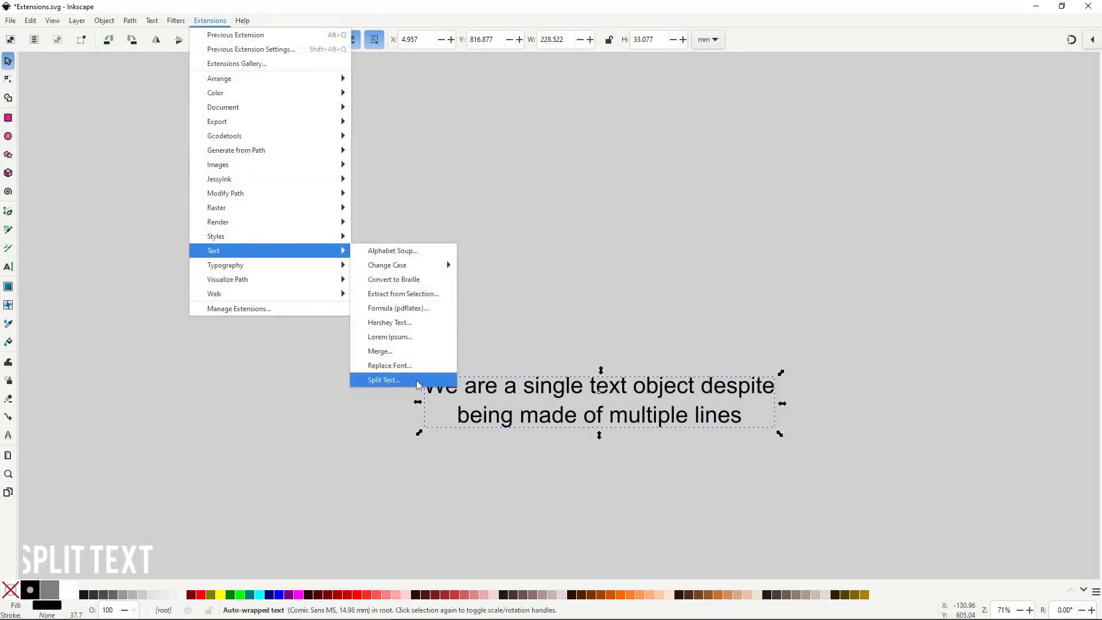
# - Split the two-line text object into lines with the original preserved, and move the separate lines above their original position
pyautogui.click(417, 382)
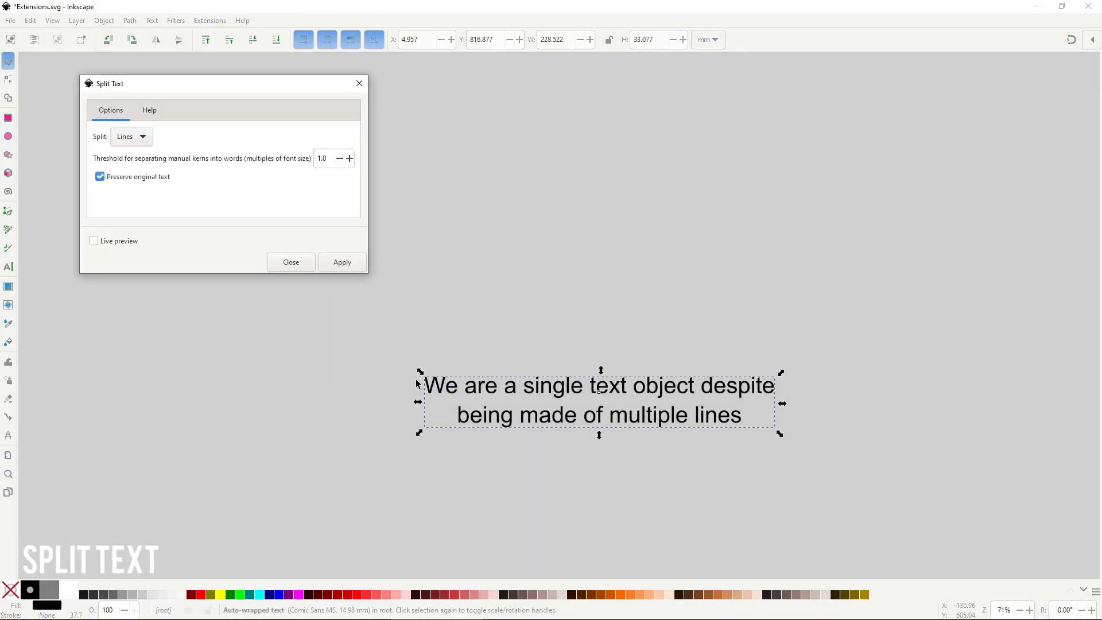
pyautogui.click(144, 137)
pyautogui.click(148, 138)
pyautogui.click(347, 265)
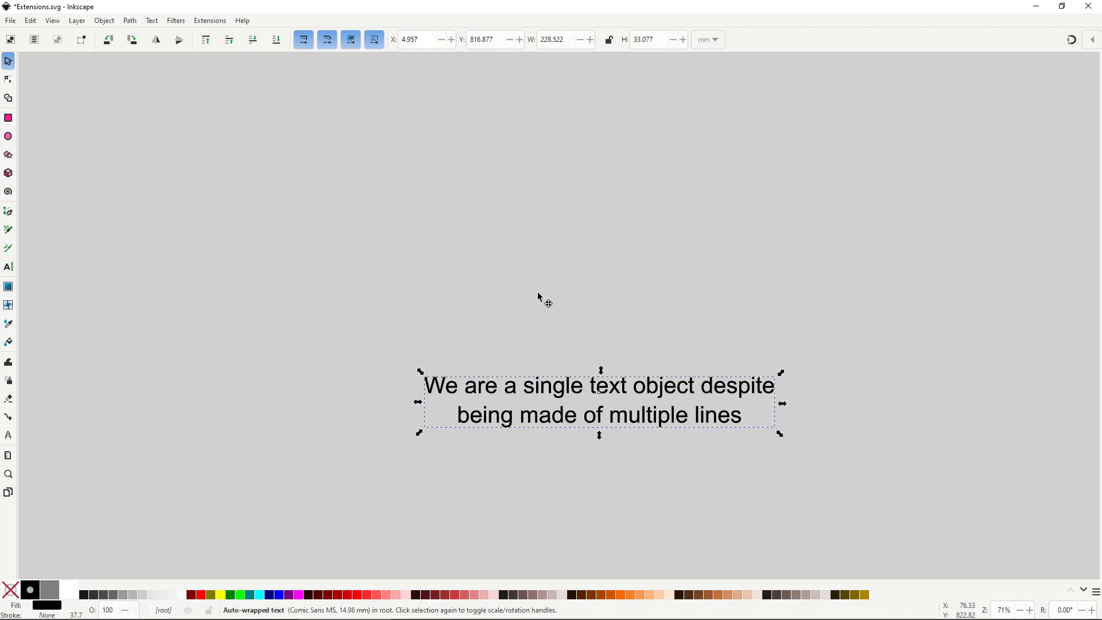
pyautogui.moveTo(533, 384); pyautogui.dragTo(553, 230)
pyautogui.moveTo(575, 418); pyautogui.dragTo(592, 288)
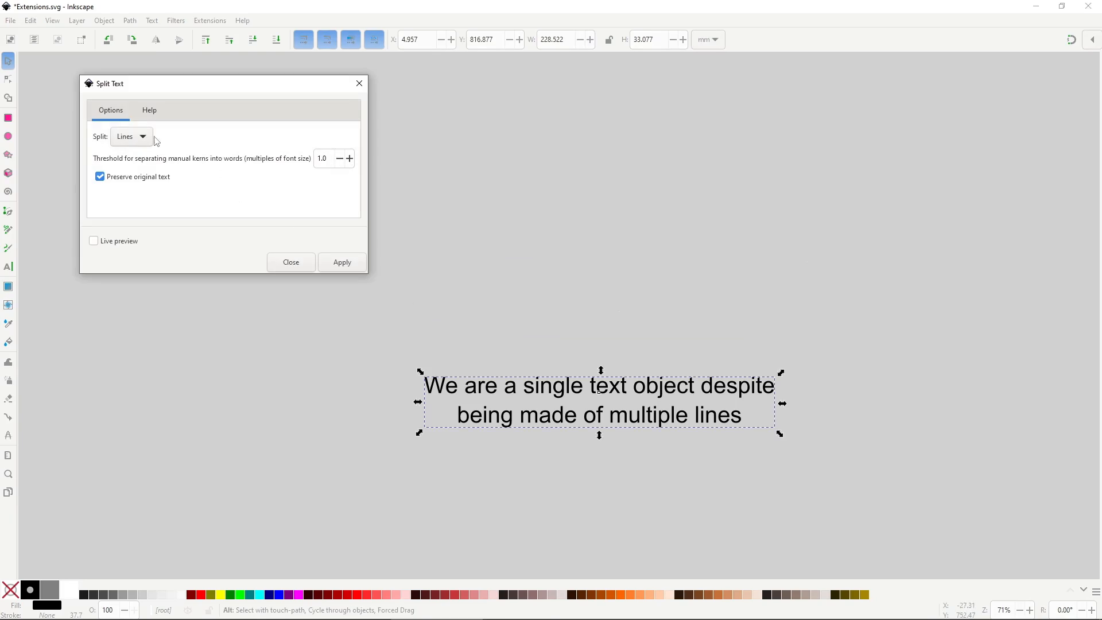
# - Split the two-line text object into words, and move several of the separated words apart
pyautogui.click(147, 137)
pyautogui.click(124, 153)
pyautogui.click(339, 261)
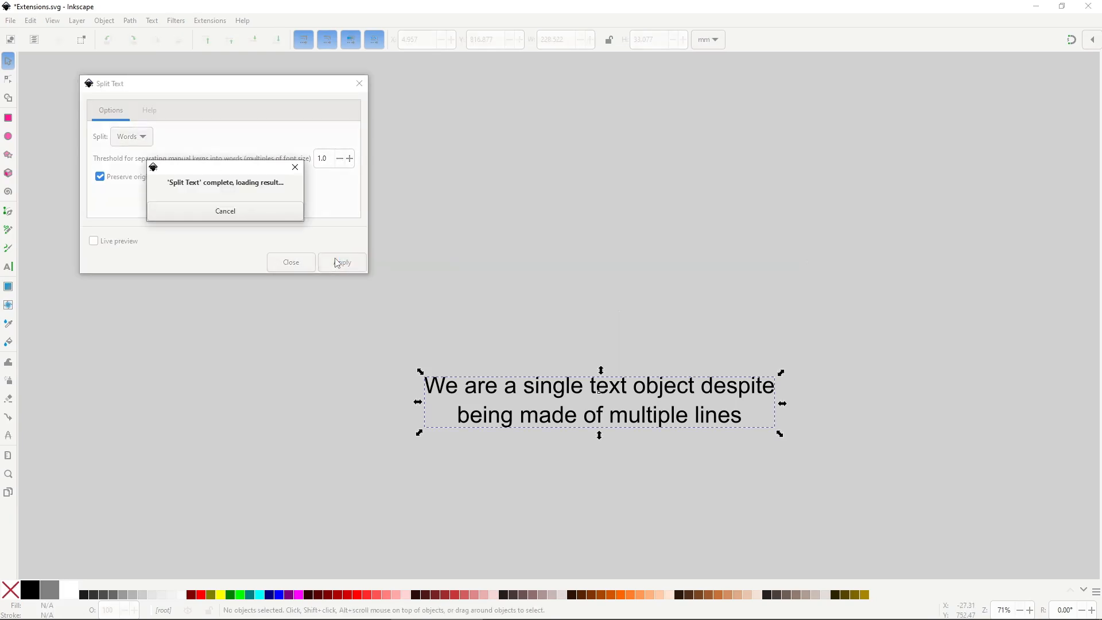
pyautogui.moveTo(565, 181); pyautogui.dragTo(504, 143)
pyautogui.moveTo(504, 178); pyautogui.dragTo(529, 210)
pyautogui.moveTo(583, 178); pyautogui.dragTo(591, 223)
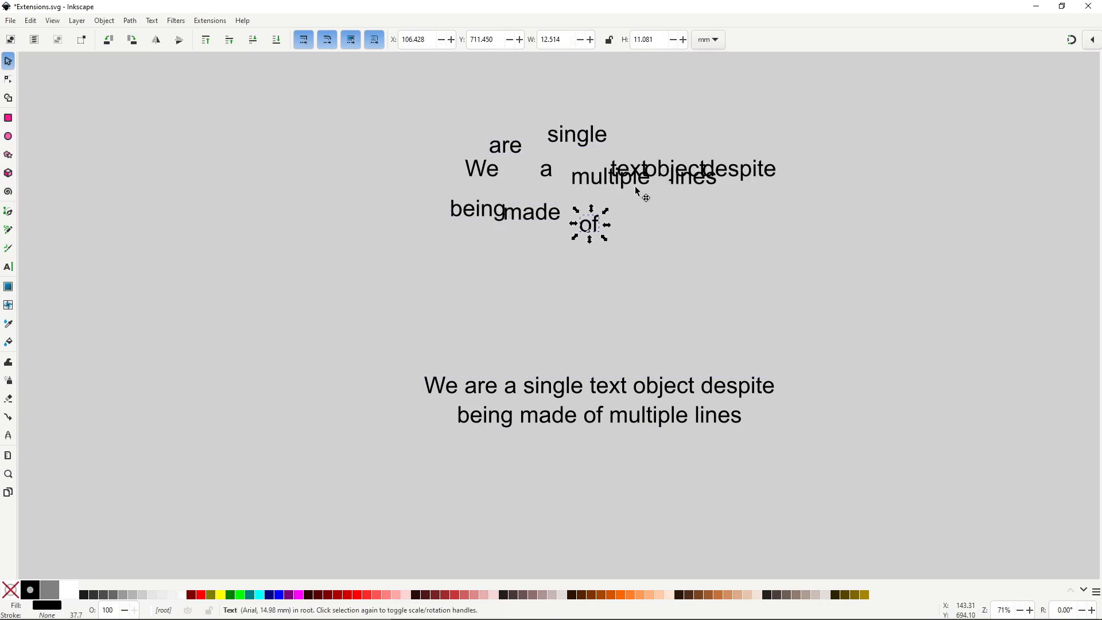
pyautogui.moveTo(635, 186); pyautogui.dragTo(680, 250)
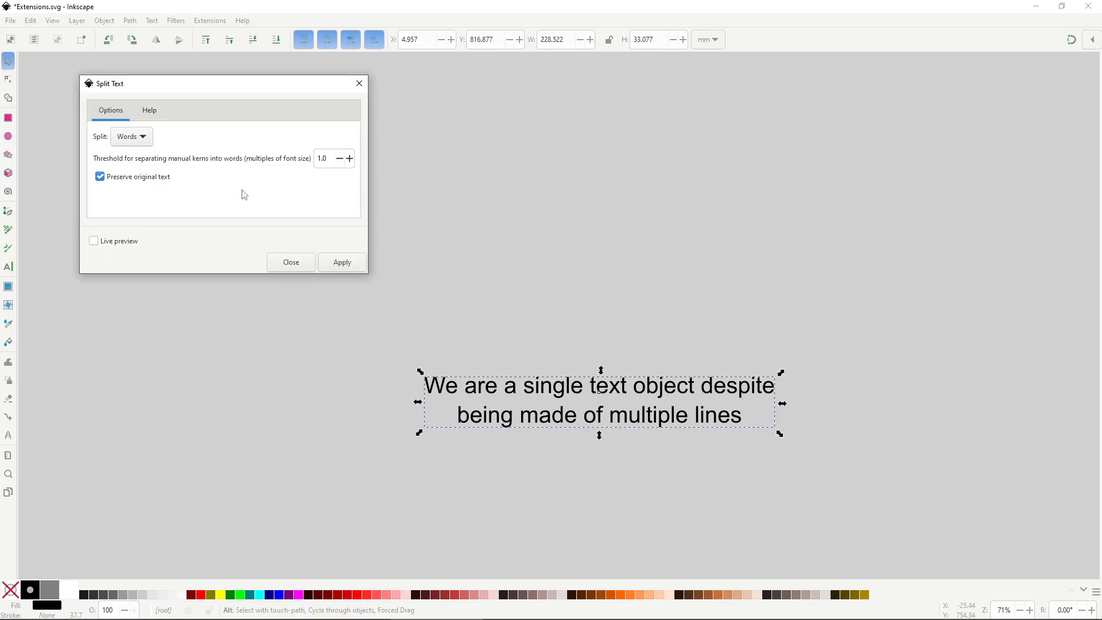
# - Split the two-line text object into letters, and move several of the separated letters apart
pyautogui.click(131, 136)
pyautogui.click(123, 155)
pyautogui.click(324, 267)
pyautogui.click(492, 233)
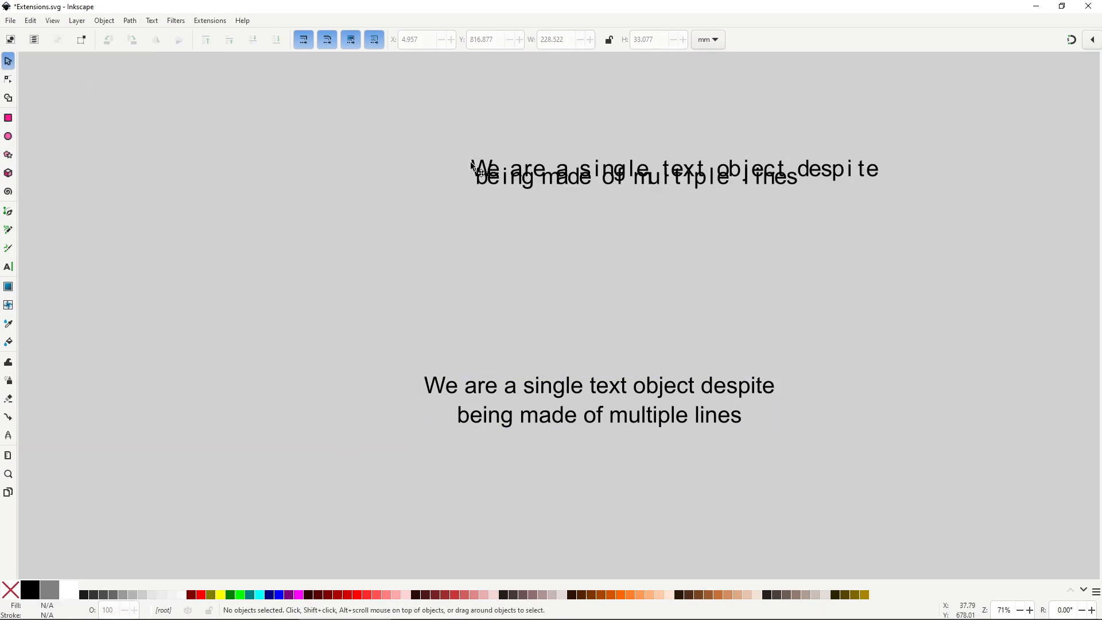
pyautogui.moveTo(481, 170); pyautogui.dragTo(453, 135)
pyautogui.moveTo(497, 171); pyautogui.dragTo(455, 202)
pyautogui.moveTo(493, 179); pyautogui.dragTo(522, 137)
pyautogui.moveTo(536, 171); pyautogui.dragTo(561, 136)
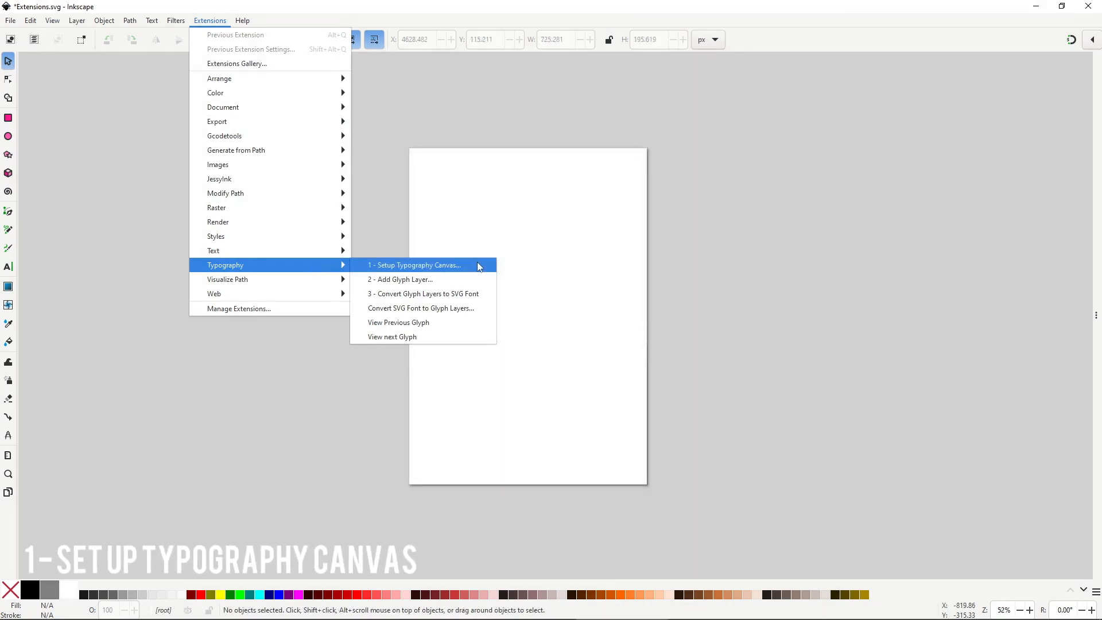
# - Add a new font in the SVG Font Editor and set up the typography canvas with its default attributes
pyautogui.click(475, 266)
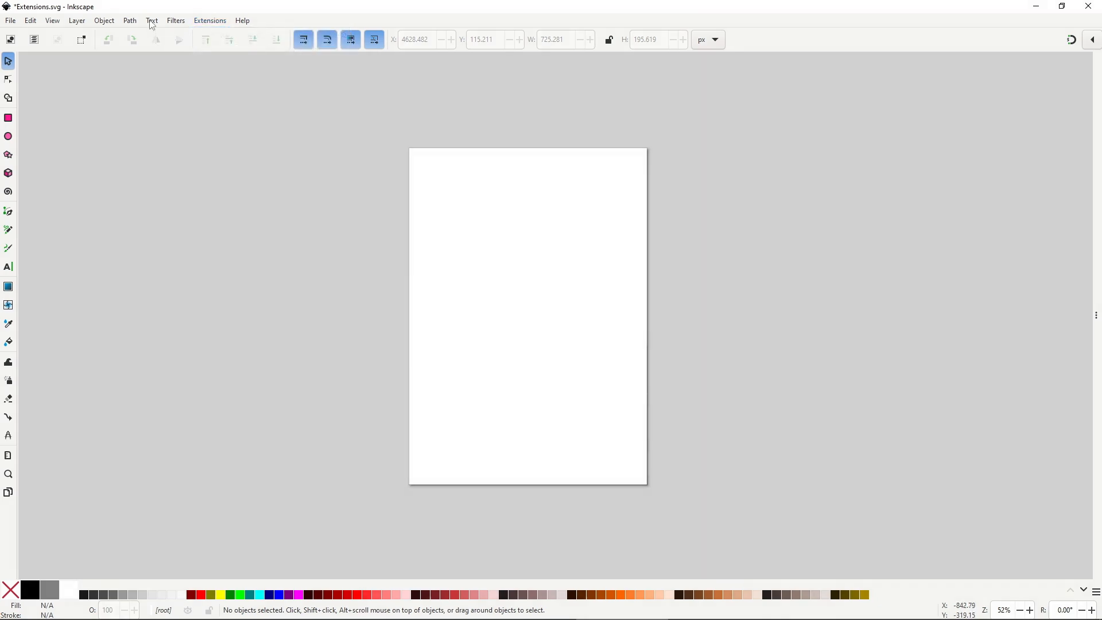
pyautogui.click(151, 21)
pyautogui.click(224, 51)
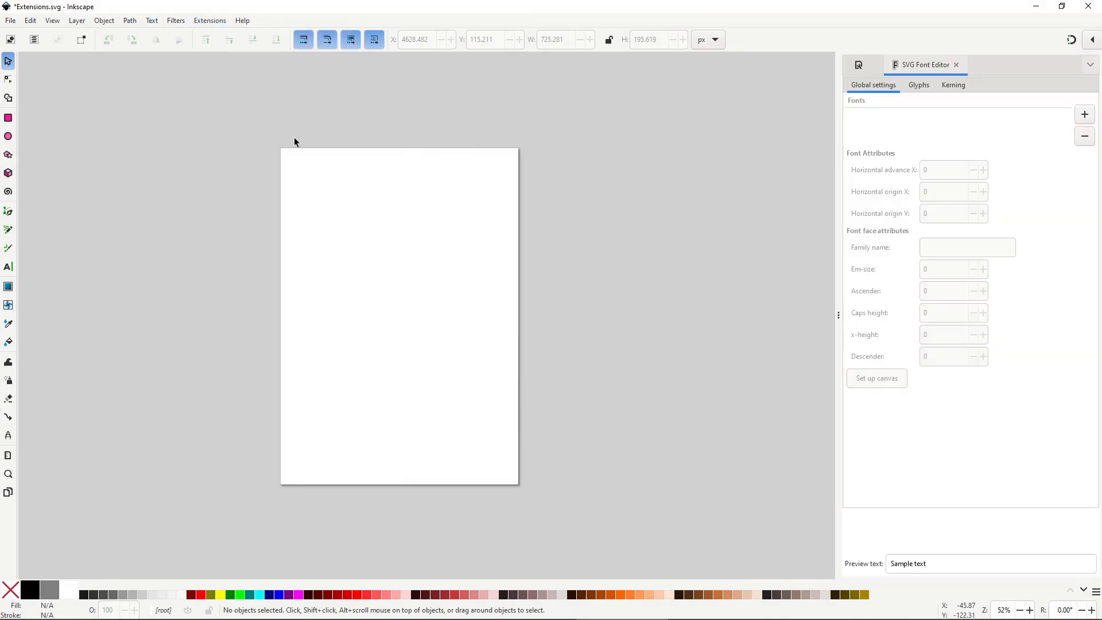
pyautogui.click(1085, 114)
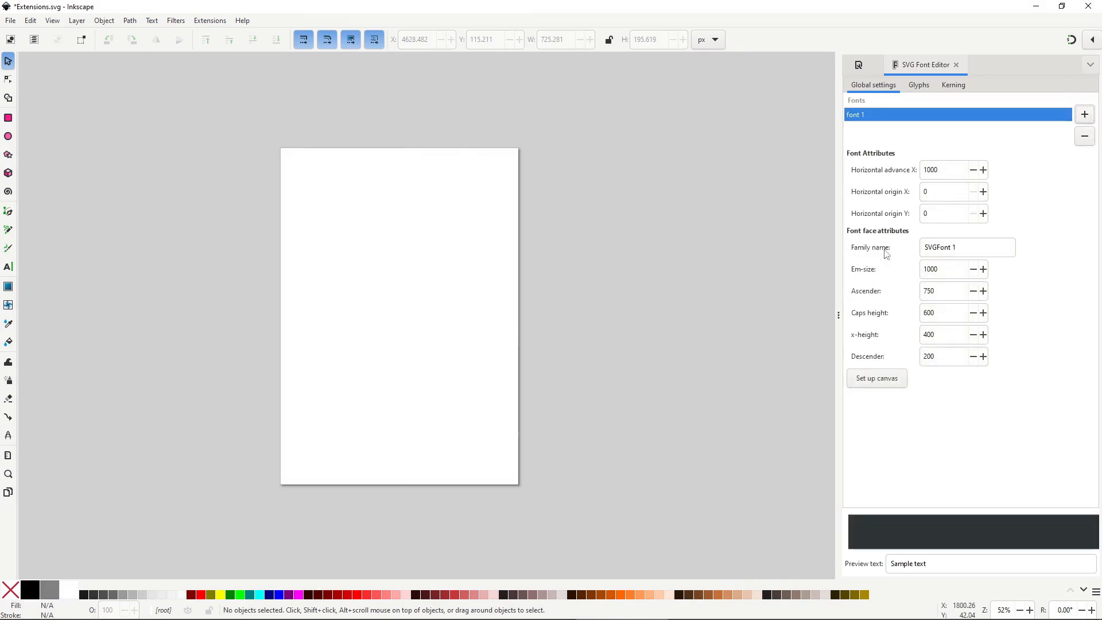
pyautogui.click(878, 385)
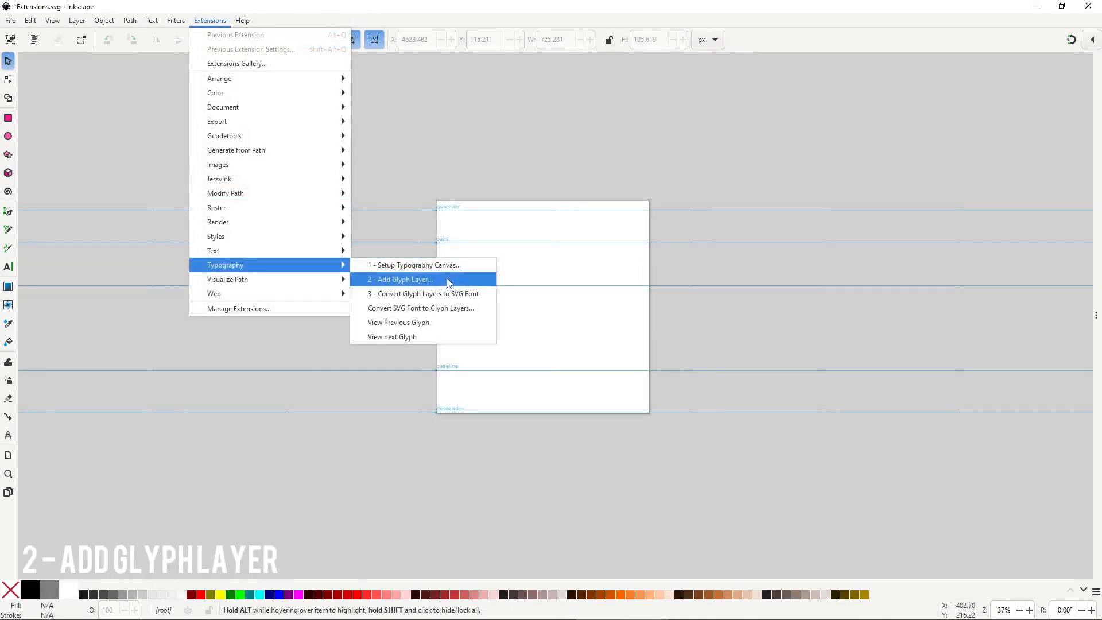
# - Add glyph layers for the Unicode characters ABC
pyautogui.click(447, 279)
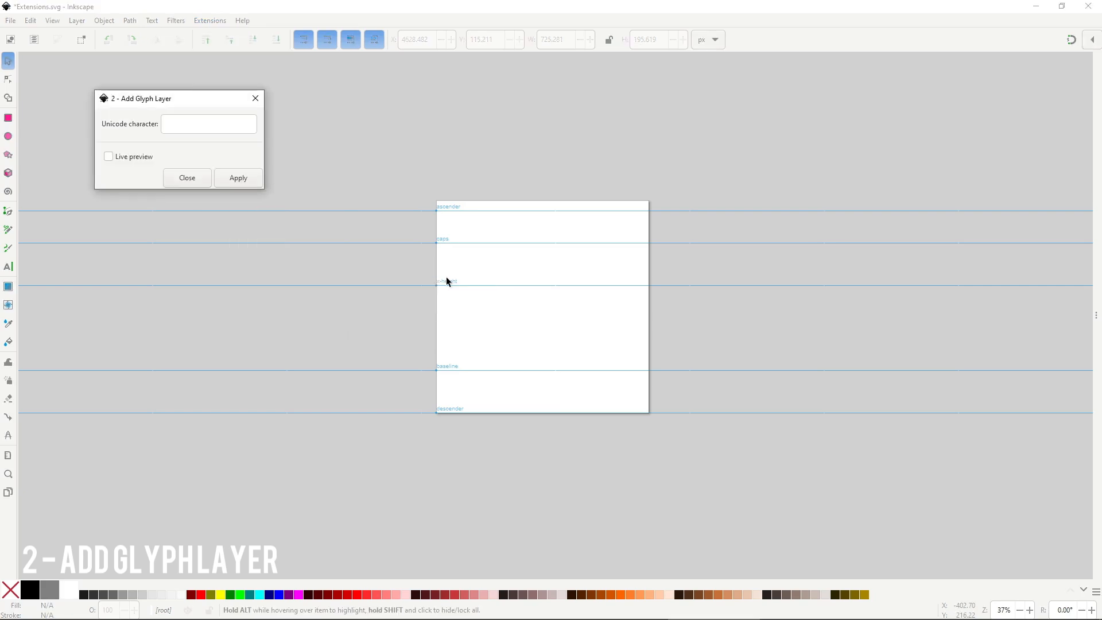
pyautogui.click(197, 128)
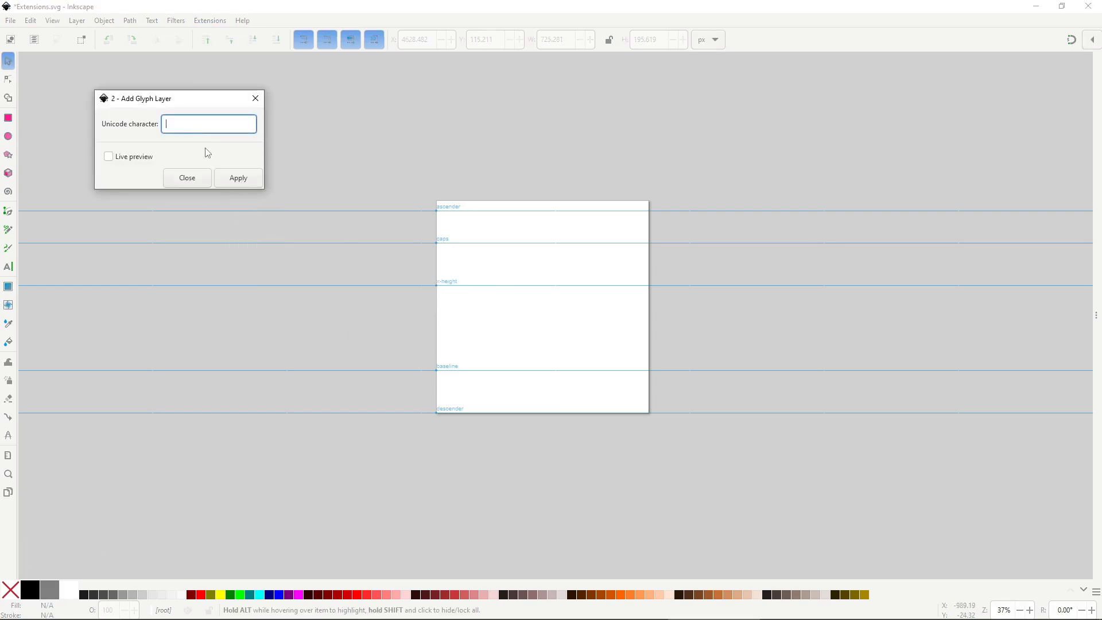
pyautogui.write('ABC')
pyautogui.click(237, 178)
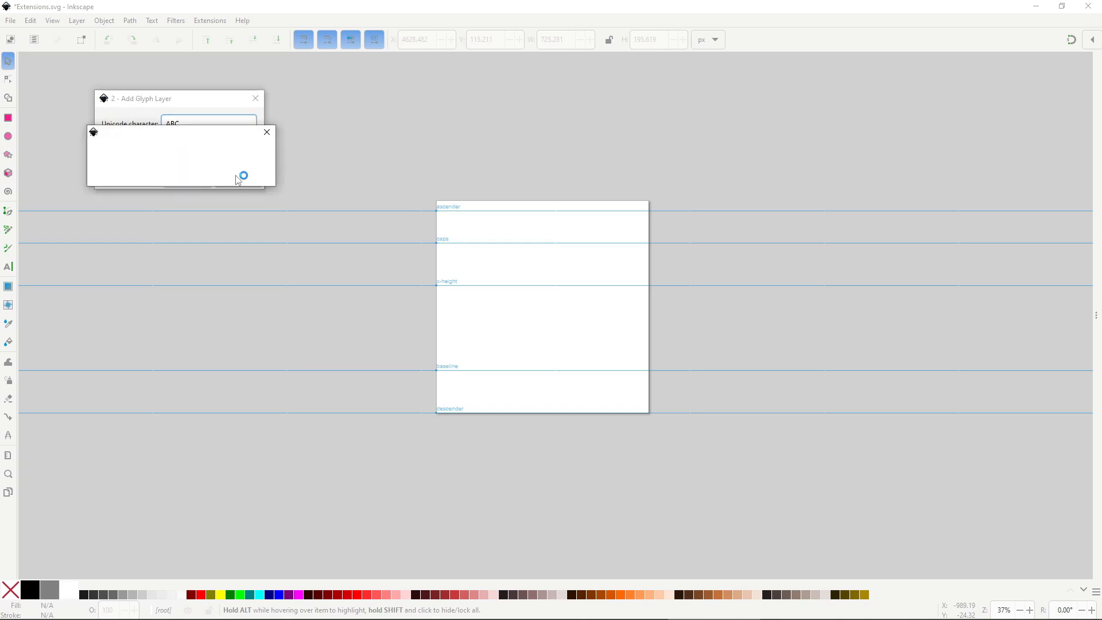
pyautogui.click(201, 178)
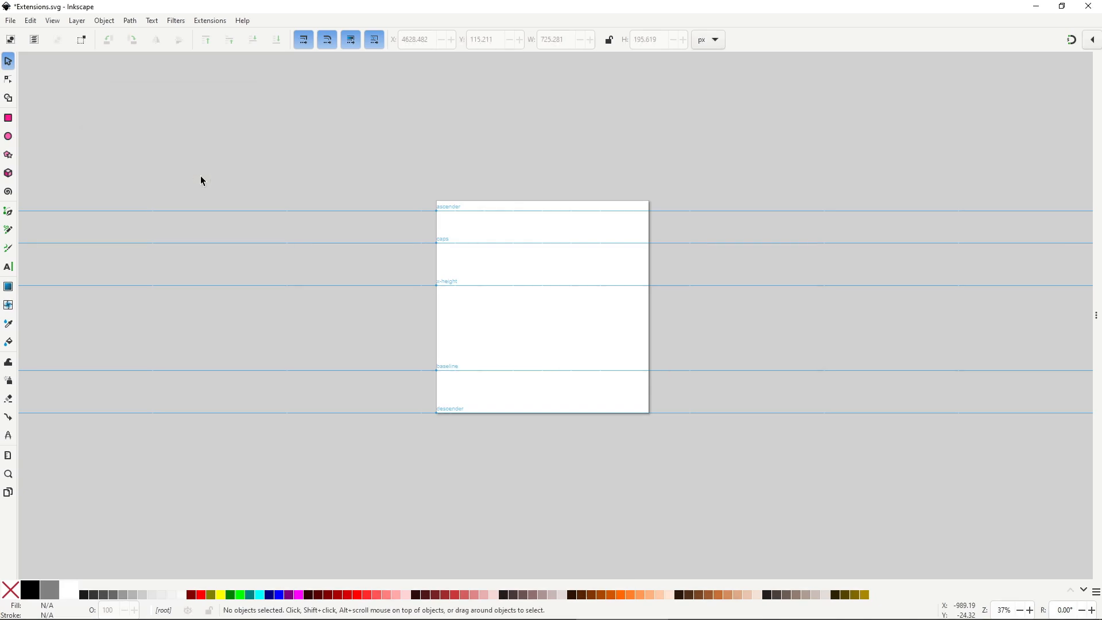
# - Draw a straight-sided letter A on GlyphLayer-A between the baseline and caps guides, and cut out its inner counter
pyautogui.click(105, 22)
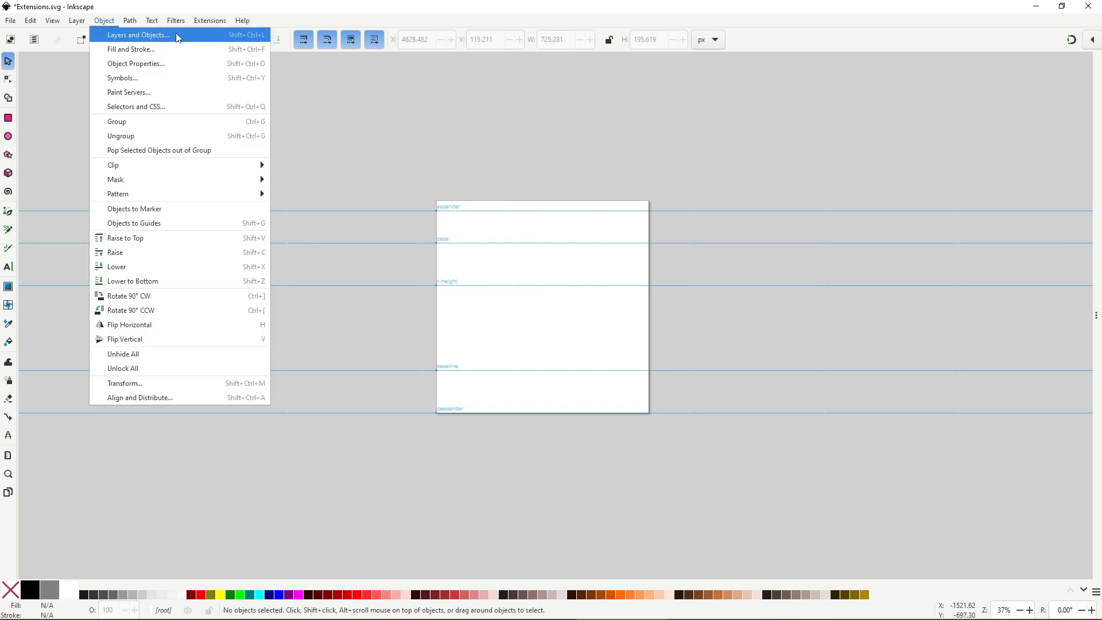
pyautogui.click(143, 36)
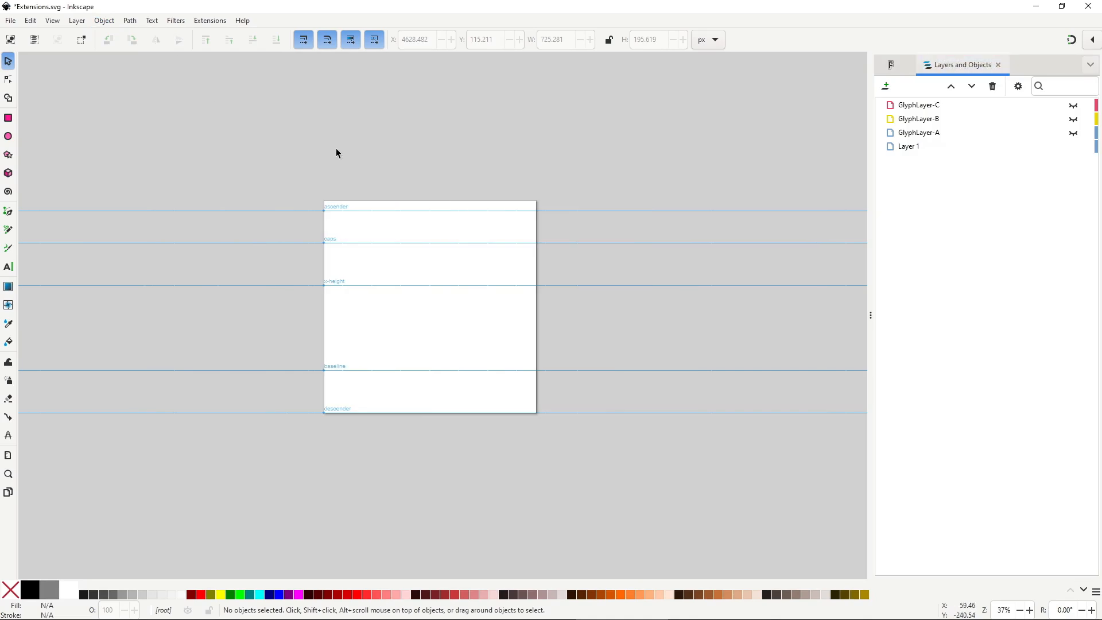
pyautogui.click(958, 133)
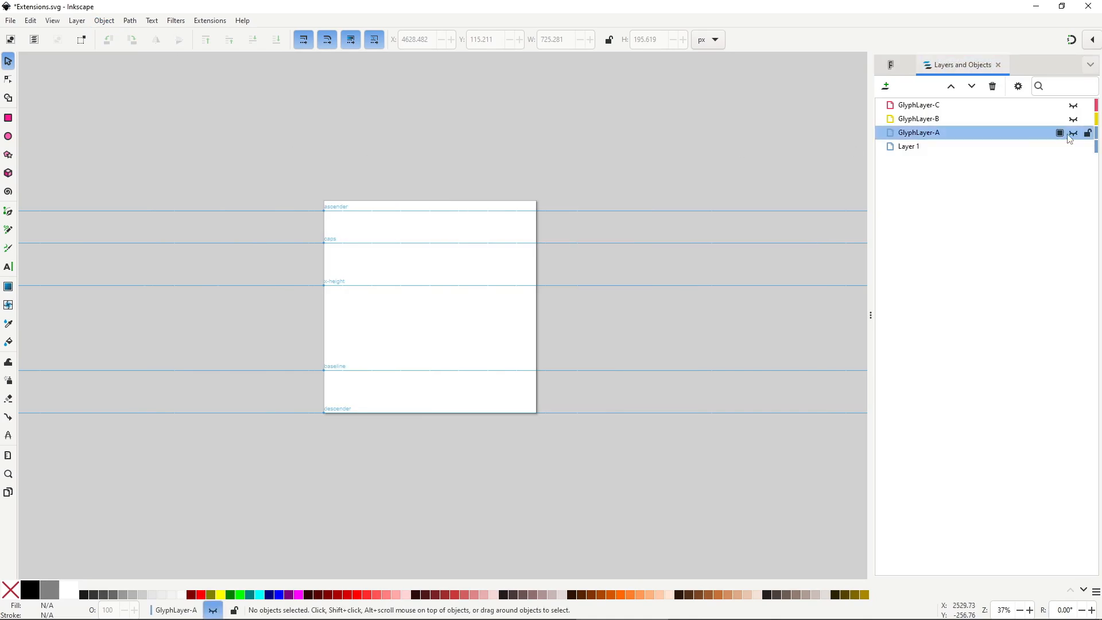
pyautogui.press('b')
pyautogui.click(374, 370)
pyautogui.click(392, 243)
pyautogui.click(450, 244)
pyautogui.click(480, 371)
pyautogui.click(441, 370)
pyautogui.click(433, 344)
pyautogui.click(408, 343)
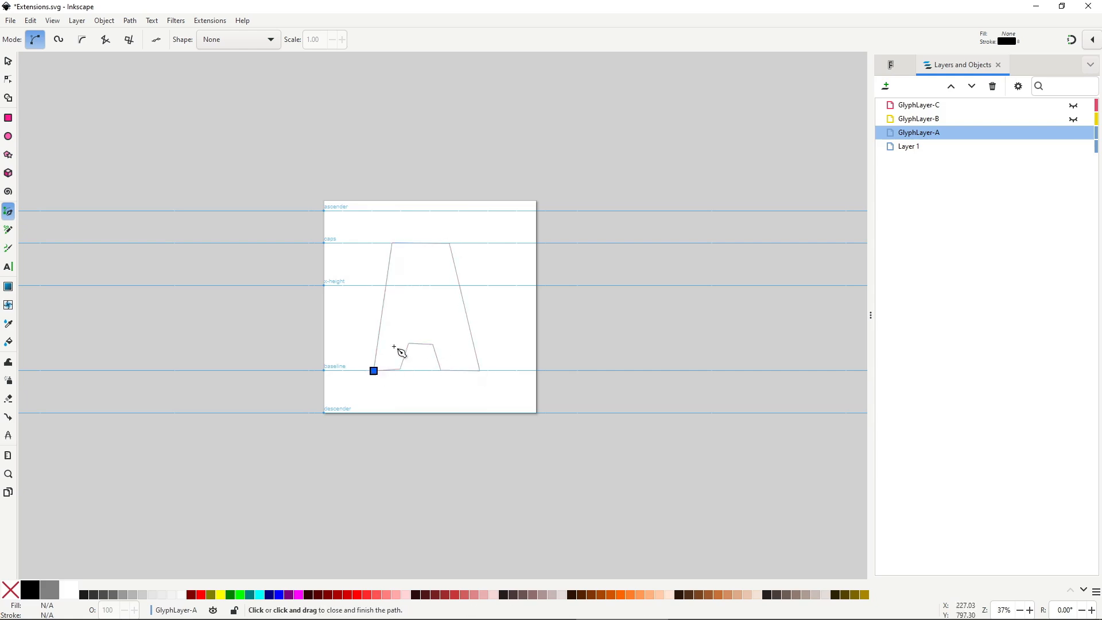
pyautogui.hotkey('ctrl', '-')
# - Show only GlyphLayer-B, and draw a straight-sided letter B between the baseline and caps guides with its two counters cut out
pyautogui.click(919, 119)
pyautogui.click(1073, 119)
pyautogui.click(1073, 132)
pyautogui.press('b')
pyautogui.click(377, 242)
pyautogui.click(376, 371)
pyautogui.click(483, 370)
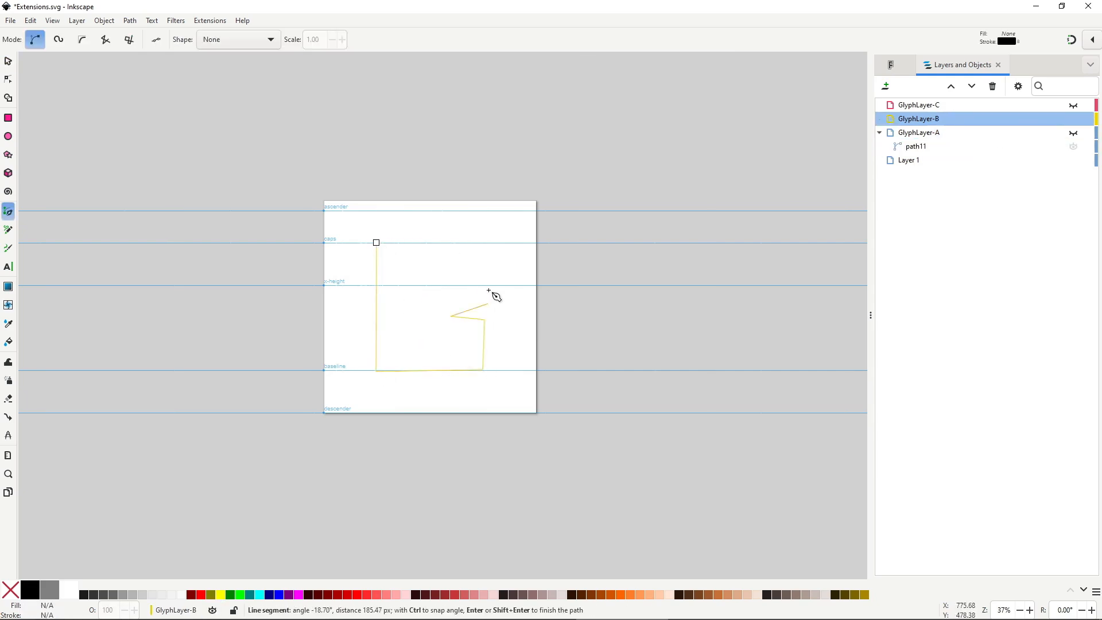
pyautogui.click(409, 264)
pyautogui.press('s')
pyautogui.hotkey('ctrl', '-')
pyautogui.keyDown('shift'); pyautogui.click(445, 331); pyautogui.keyUp('shift')
pyautogui.hotkey('ctrl', '-')
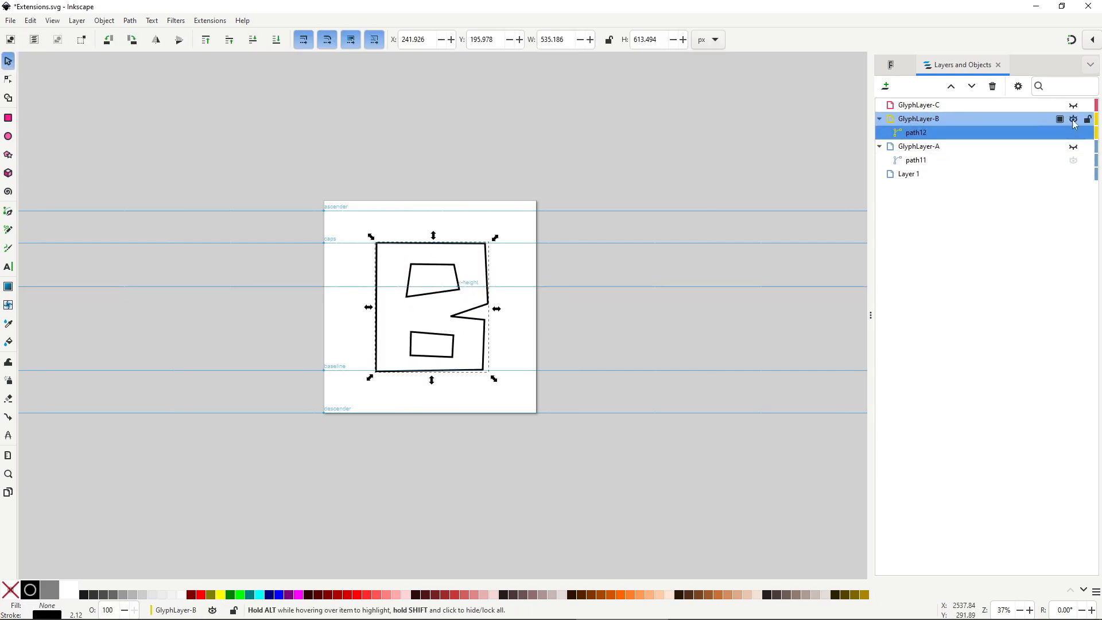
# - Show only GlyphLayer-C, and draw a straight-sided letter C between the baseline and caps guides
pyautogui.click(1073, 120)
pyautogui.click(1074, 106)
pyautogui.click(452, 244)
pyautogui.click(381, 245)
pyautogui.click(374, 371)
pyautogui.click(471, 370)
pyautogui.click(470, 319)
pyautogui.click(432, 339)
pyautogui.click(434, 290)
pyautogui.click(452, 244)
pyautogui.press('s')
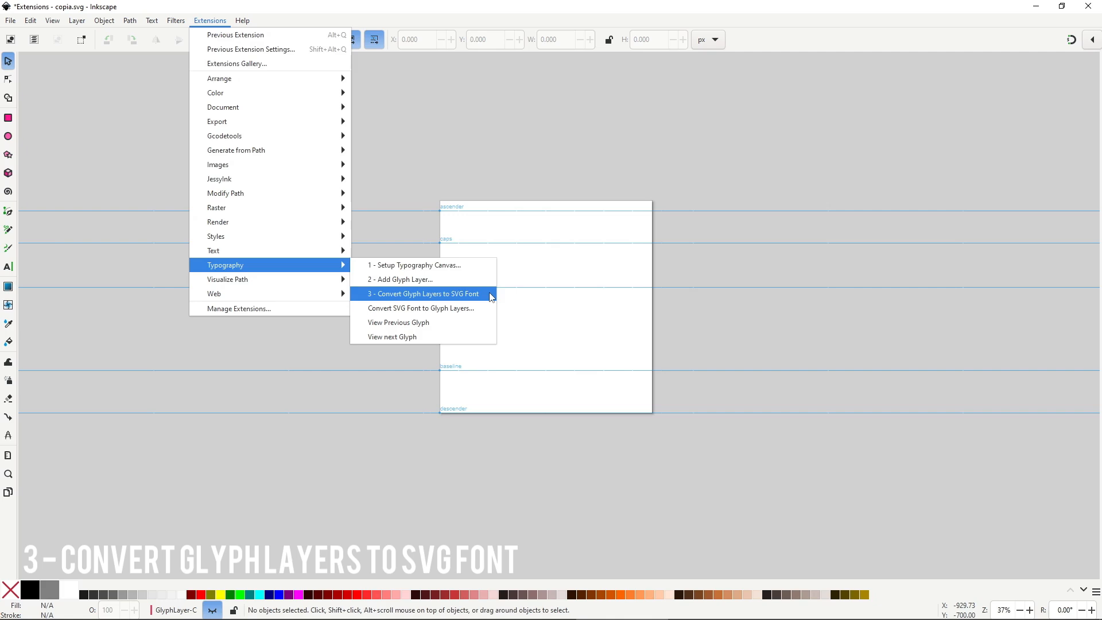
# - Convert the glyph layers to an SVG font, and open the font's glyph list in the SVG Font Editor
pyautogui.click(490, 293)
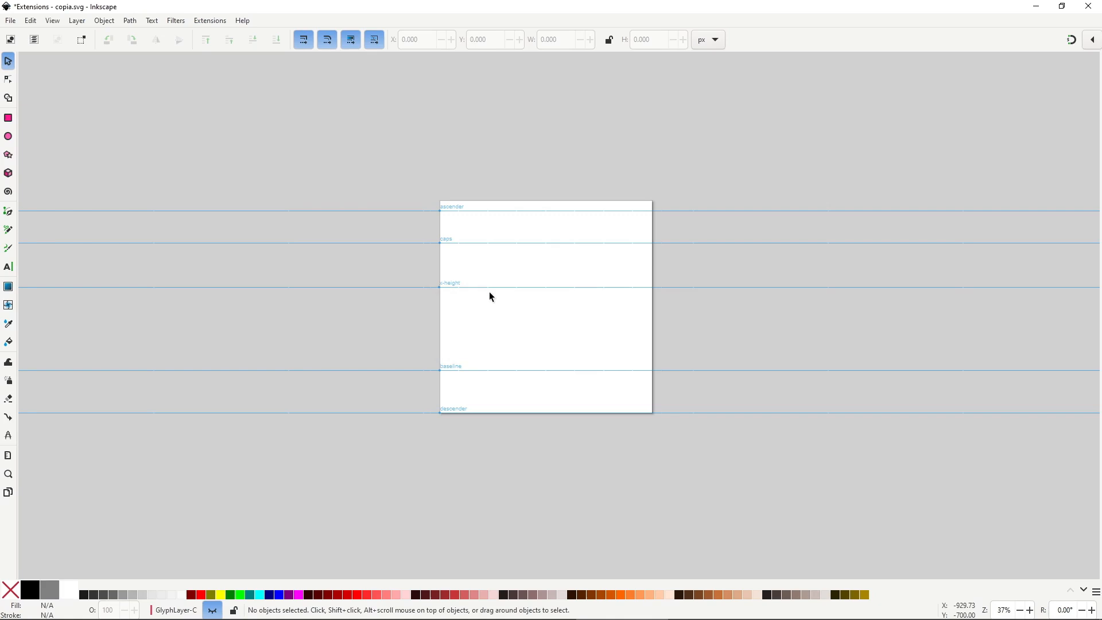
pyautogui.click(152, 21)
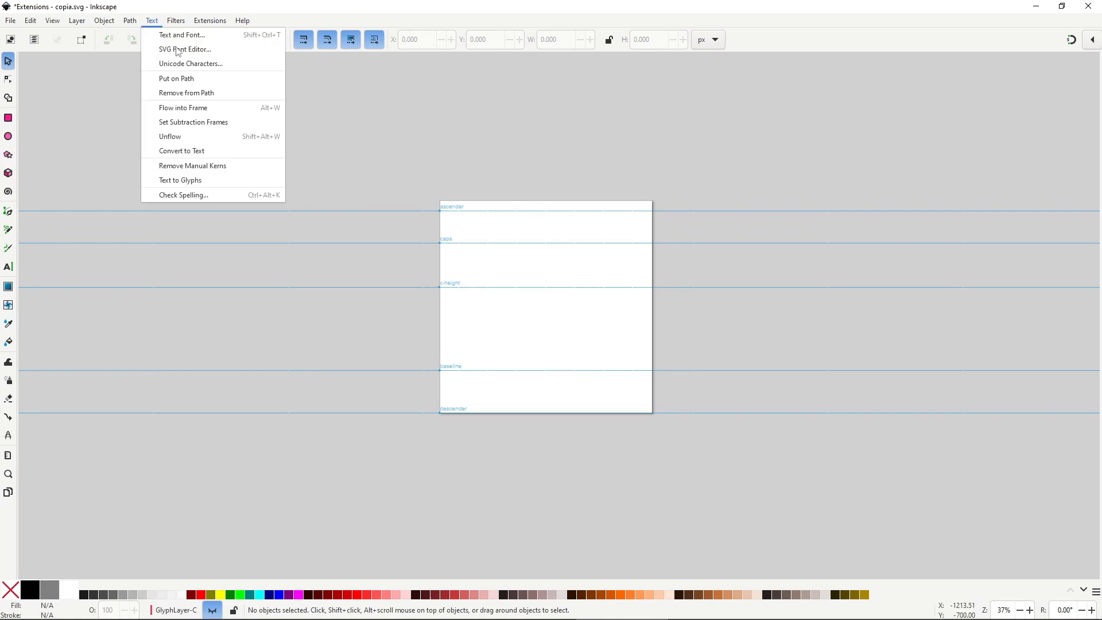
pyautogui.click(235, 55)
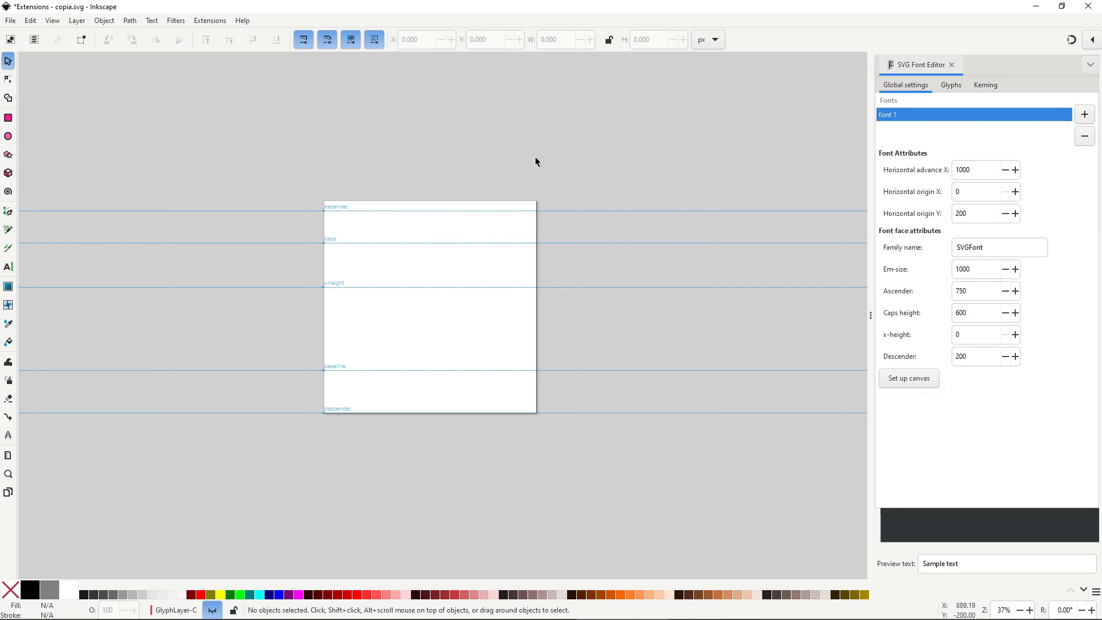
pyautogui.click(952, 85)
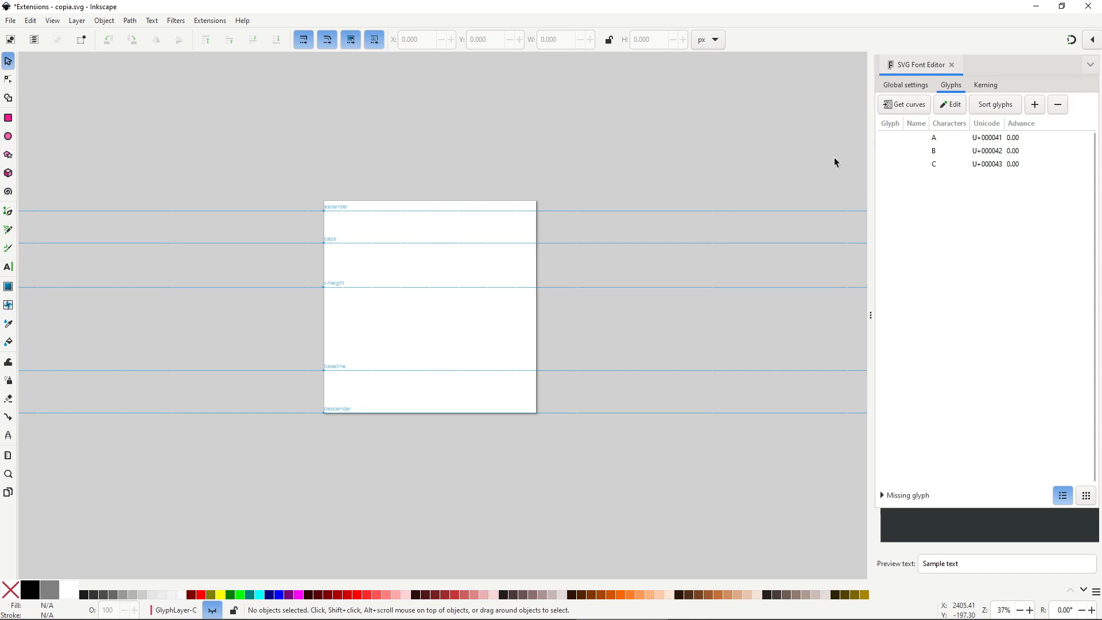
# - Show GlyphLayer-A, select the letter A outline and assign its curves to glyph A in the SVG Font Editor
pyautogui.click(960, 139)
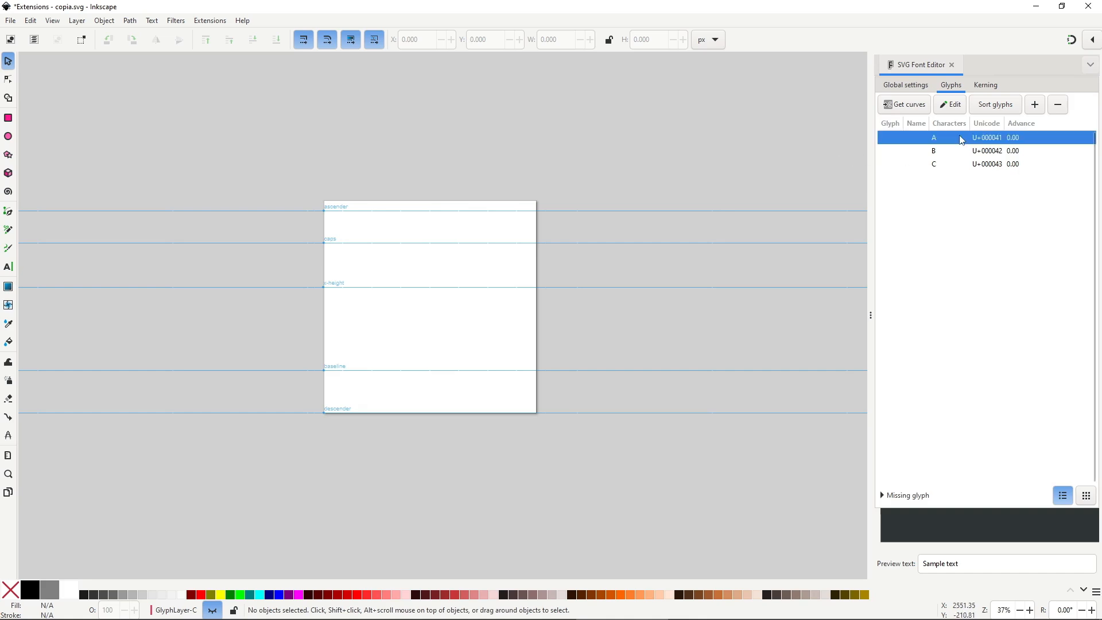
pyautogui.hotkey('ctrl', 'shift', 'l')
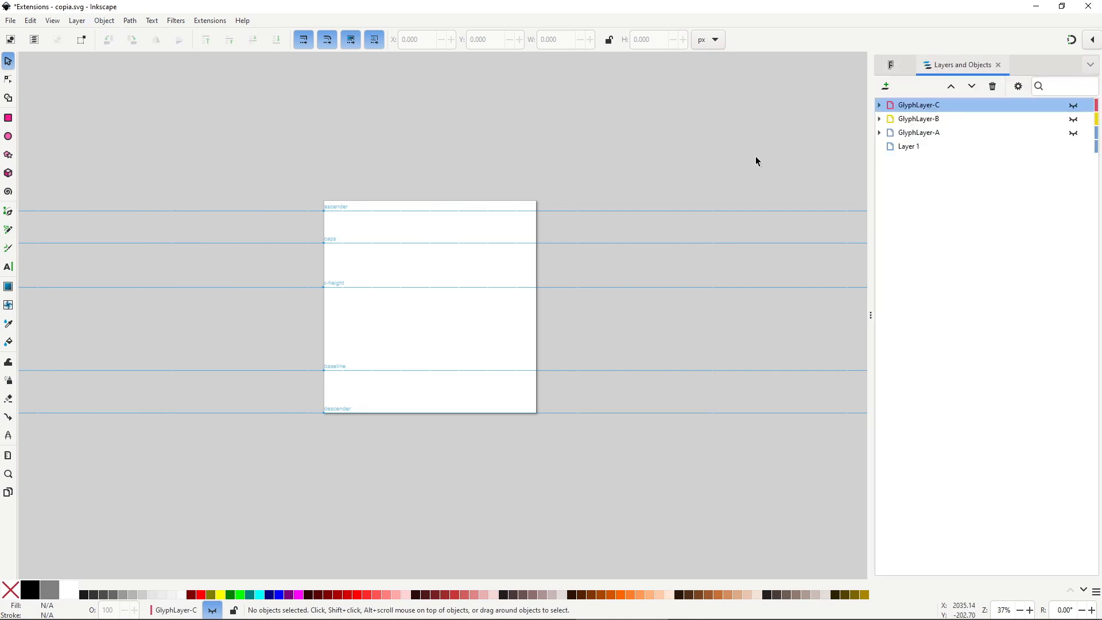
pyautogui.click(879, 133)
pyautogui.click(955, 138)
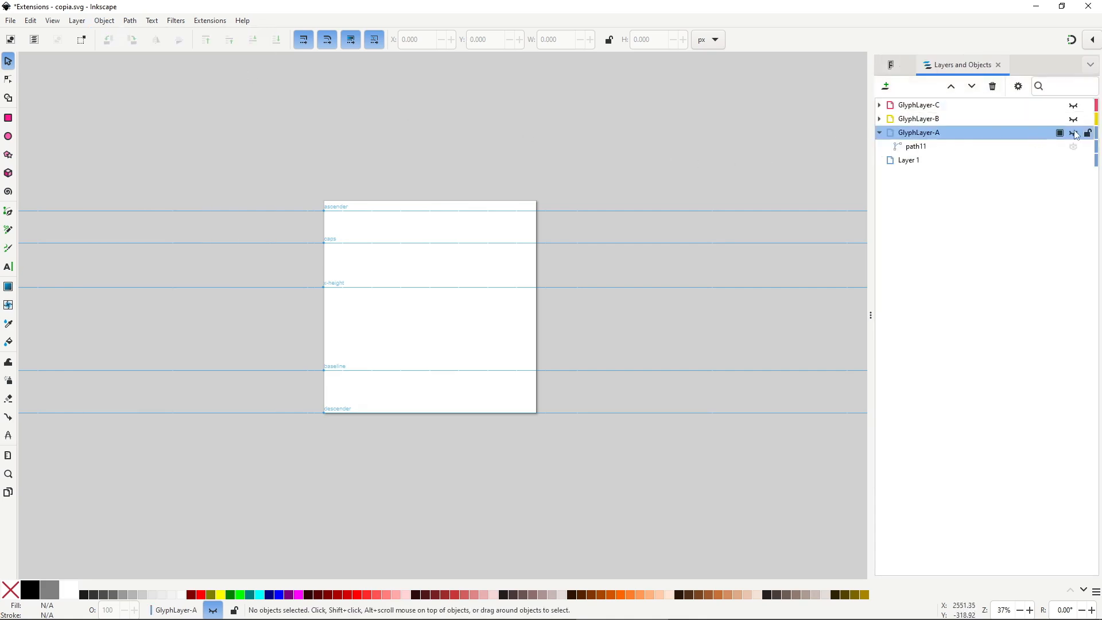
pyautogui.click(1074, 132)
pyautogui.click(1018, 150)
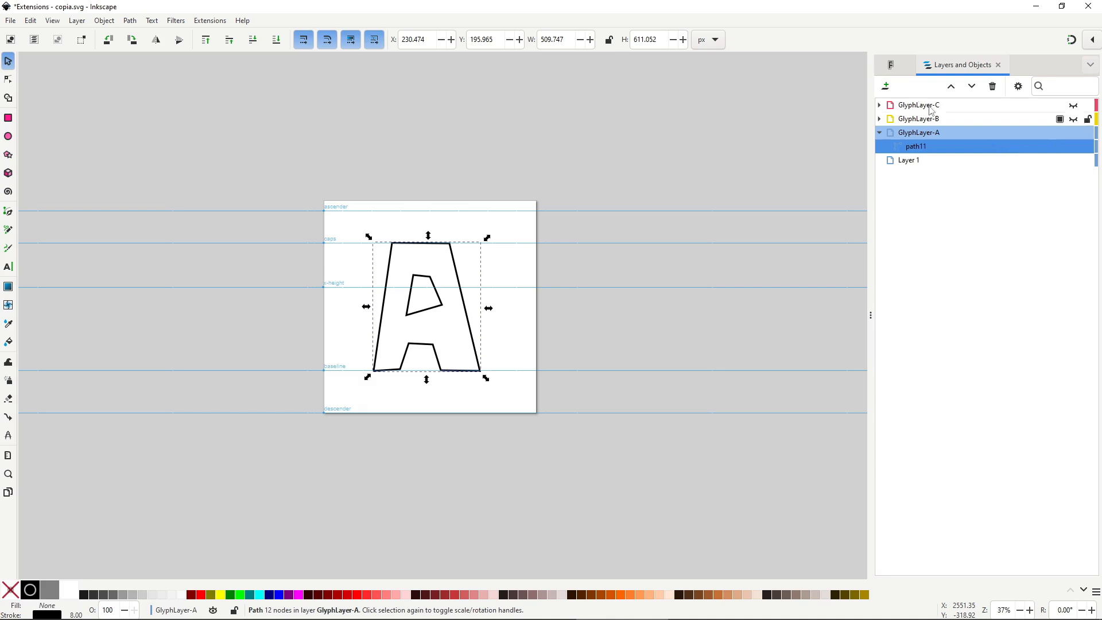
pyautogui.click(891, 64)
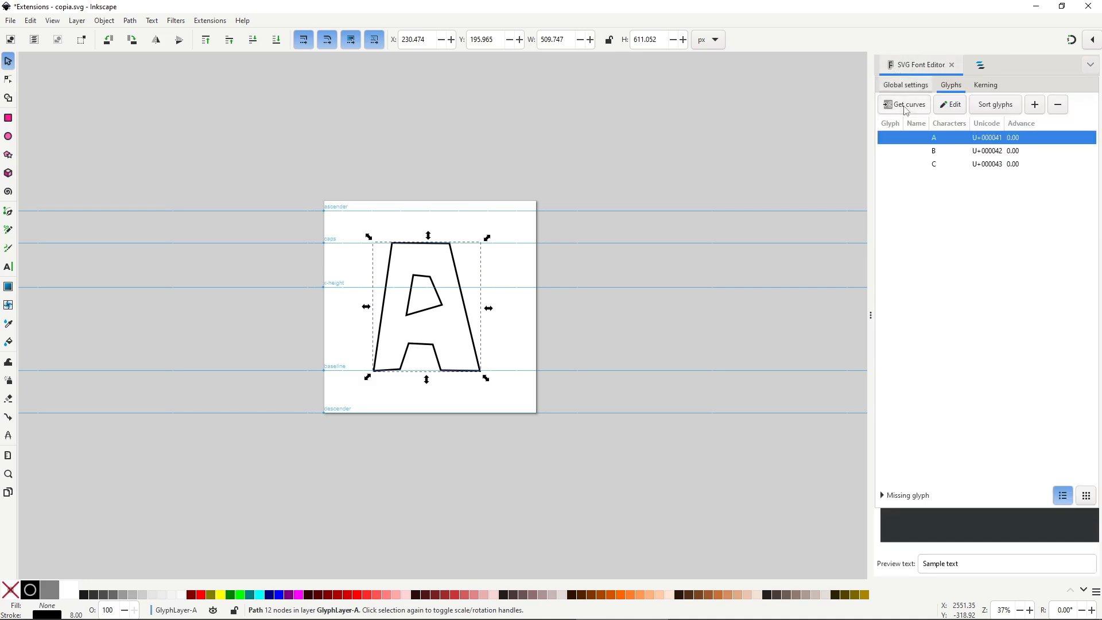
# - Show only GlyphLayer-B, select the letter B outline and assign its curves to glyph B in the SVG Font Editor
pyautogui.click(948, 151)
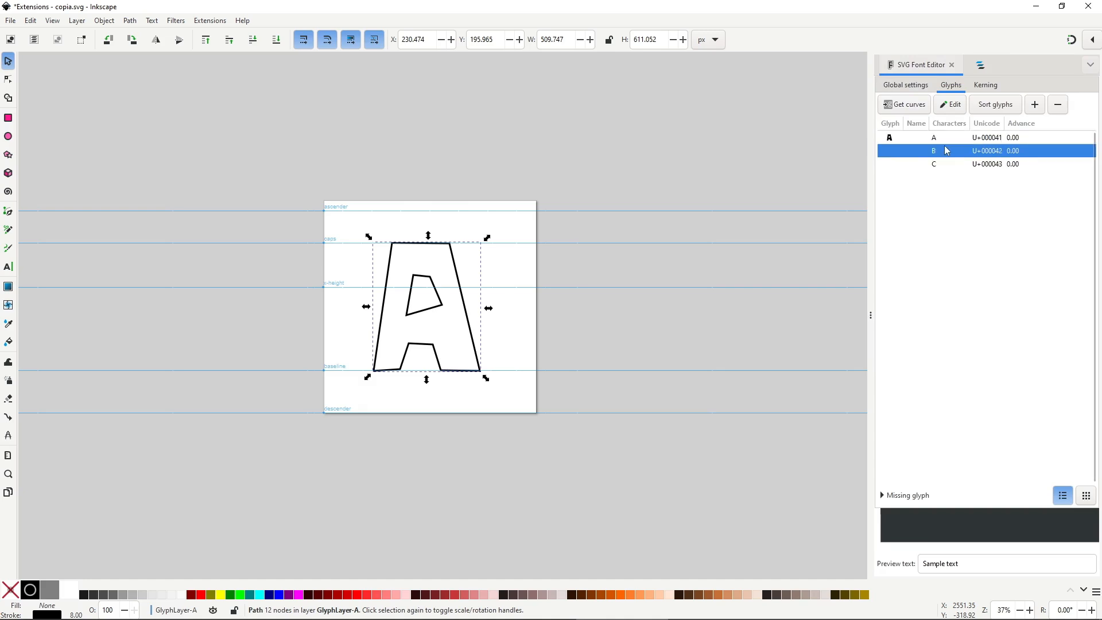
pyautogui.click(980, 65)
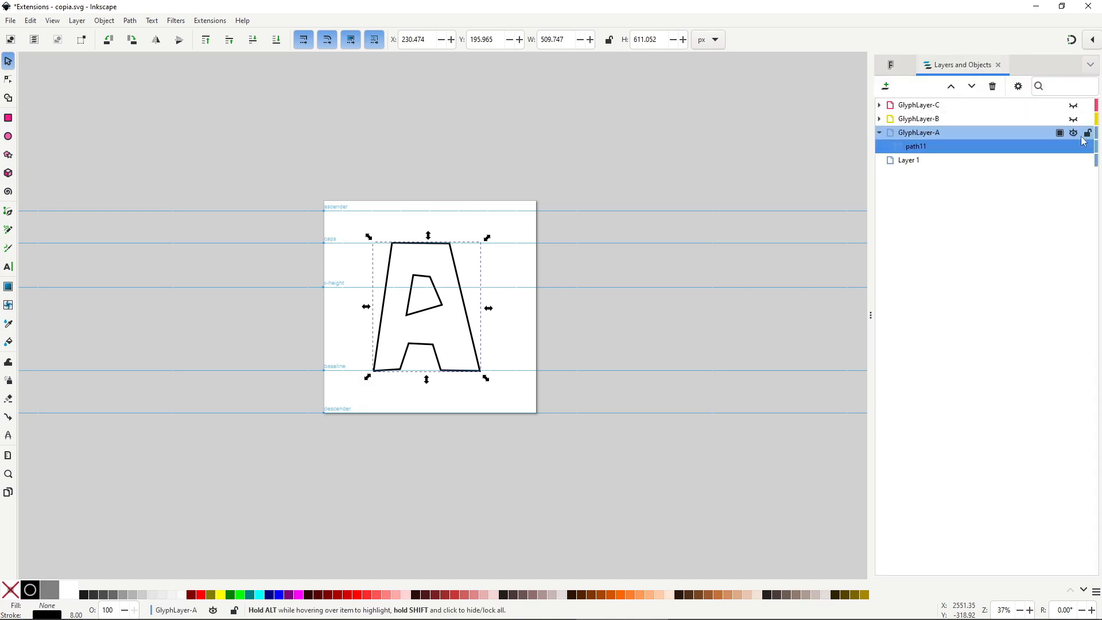
pyautogui.click(1073, 133)
pyautogui.click(1073, 119)
pyautogui.click(963, 119)
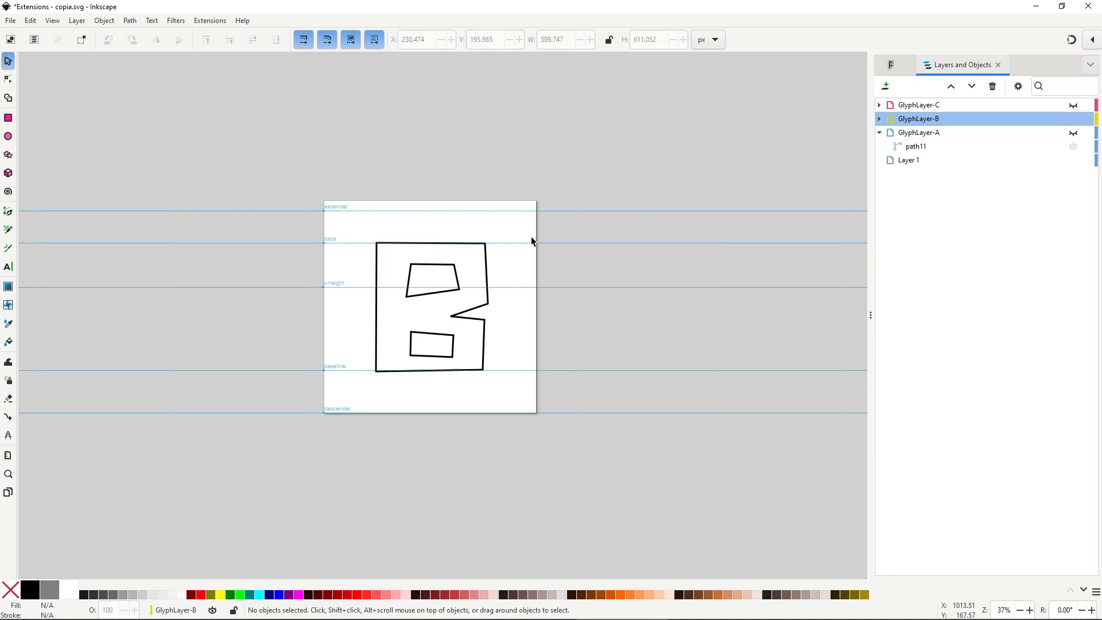
pyautogui.click(491, 263)
pyautogui.click(891, 65)
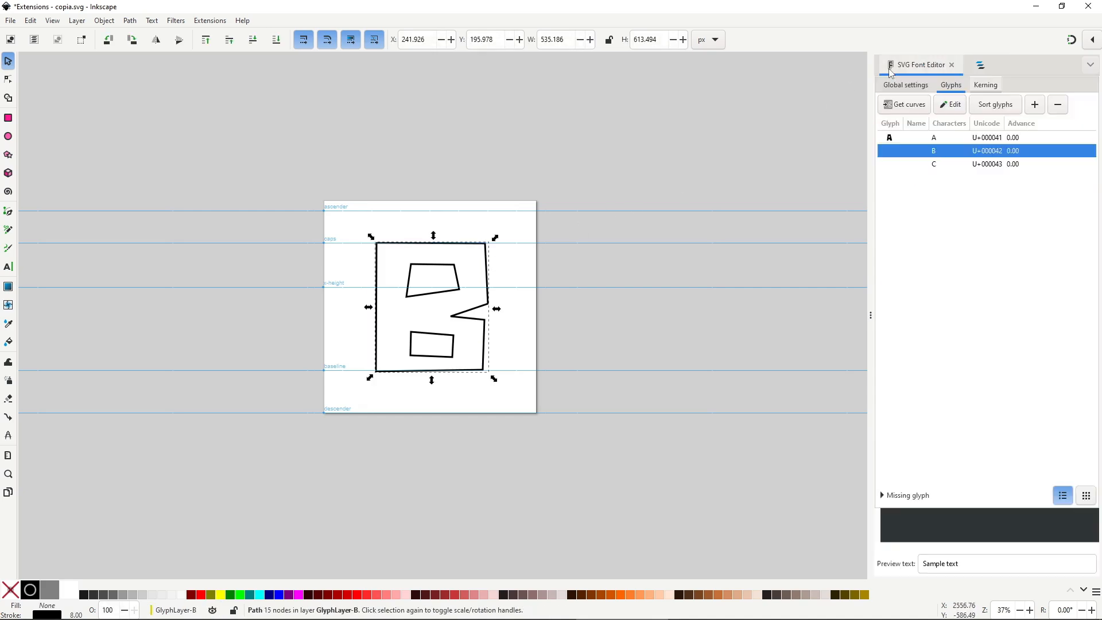
pyautogui.click(900, 100)
# - Show only GlyphLayer-C, and select the letter C outline as the source for glyph C in the SVG Font Editor
pyautogui.click(947, 164)
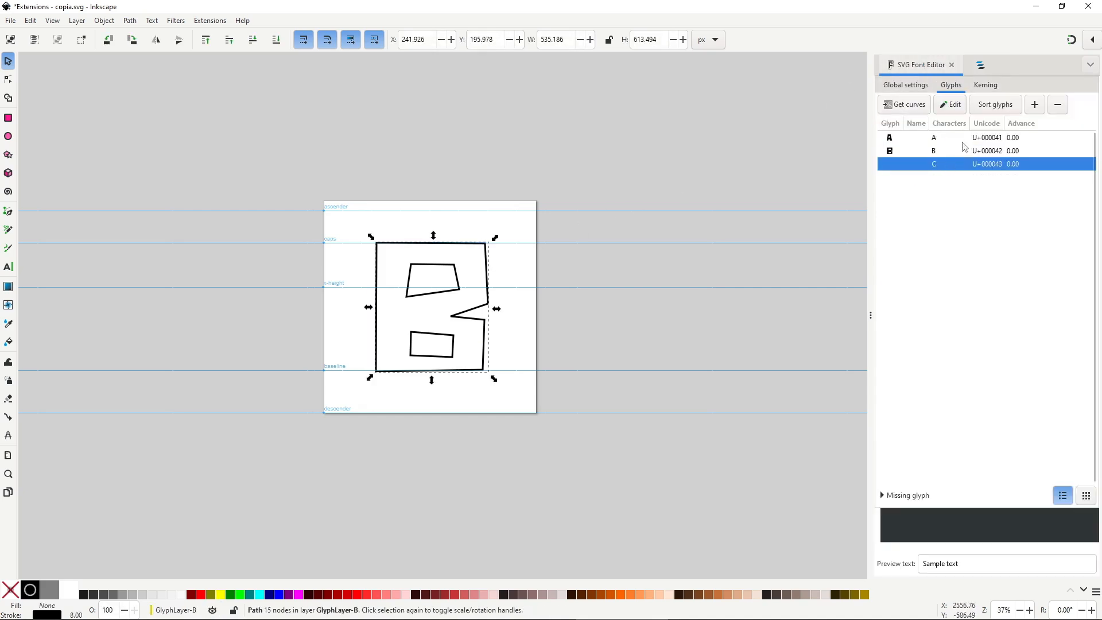
pyautogui.click(981, 66)
pyautogui.click(988, 106)
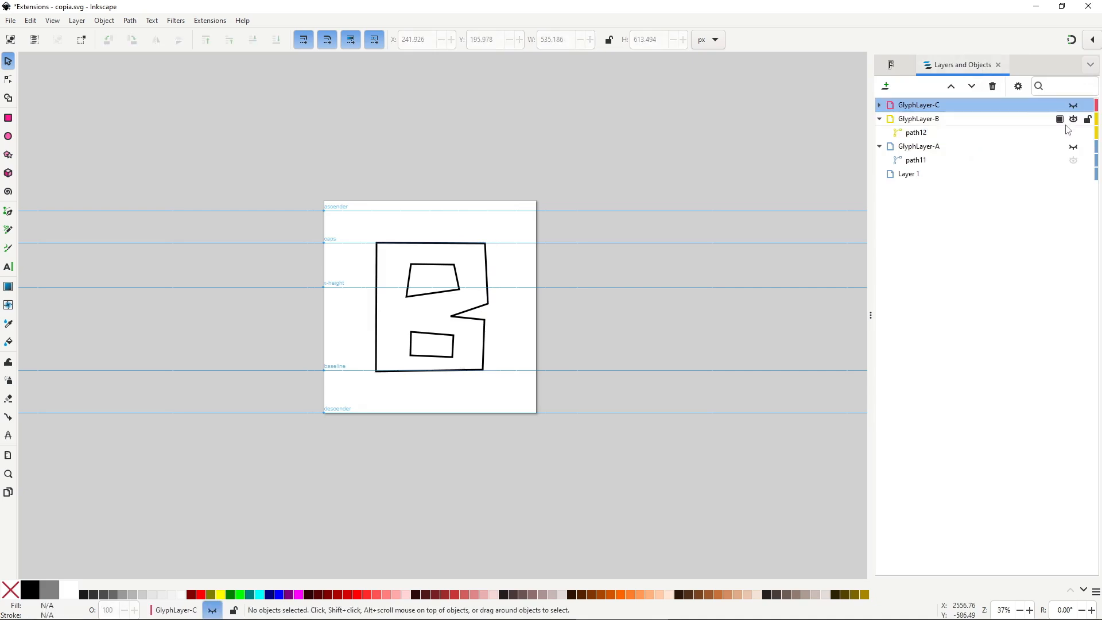
pyautogui.click(1074, 119)
pyautogui.click(1073, 105)
pyautogui.click(457, 273)
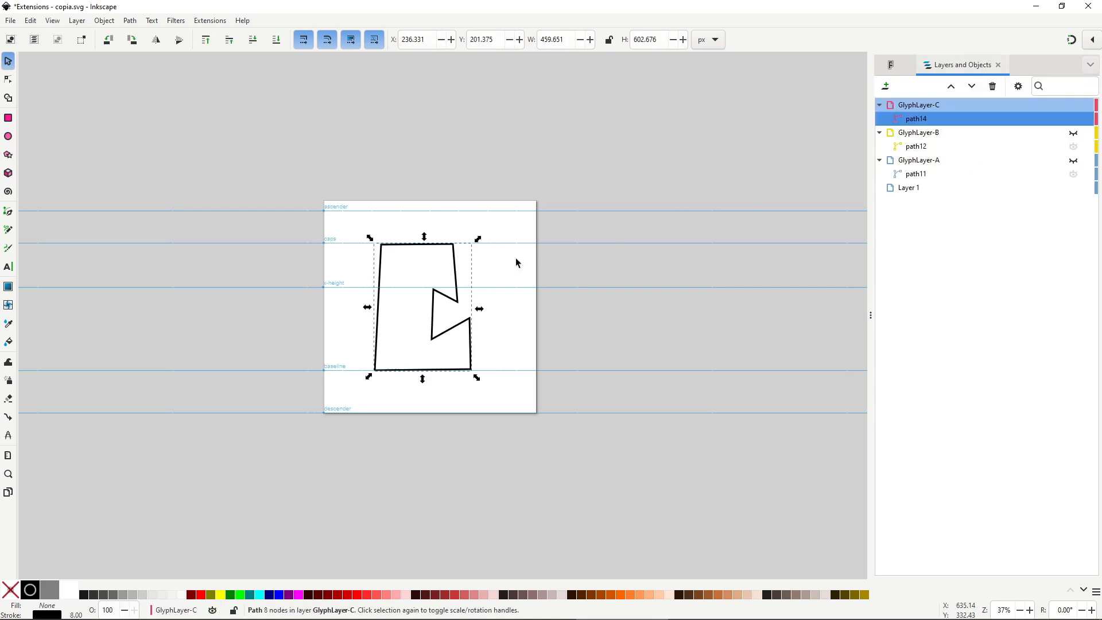
pyautogui.click(891, 64)
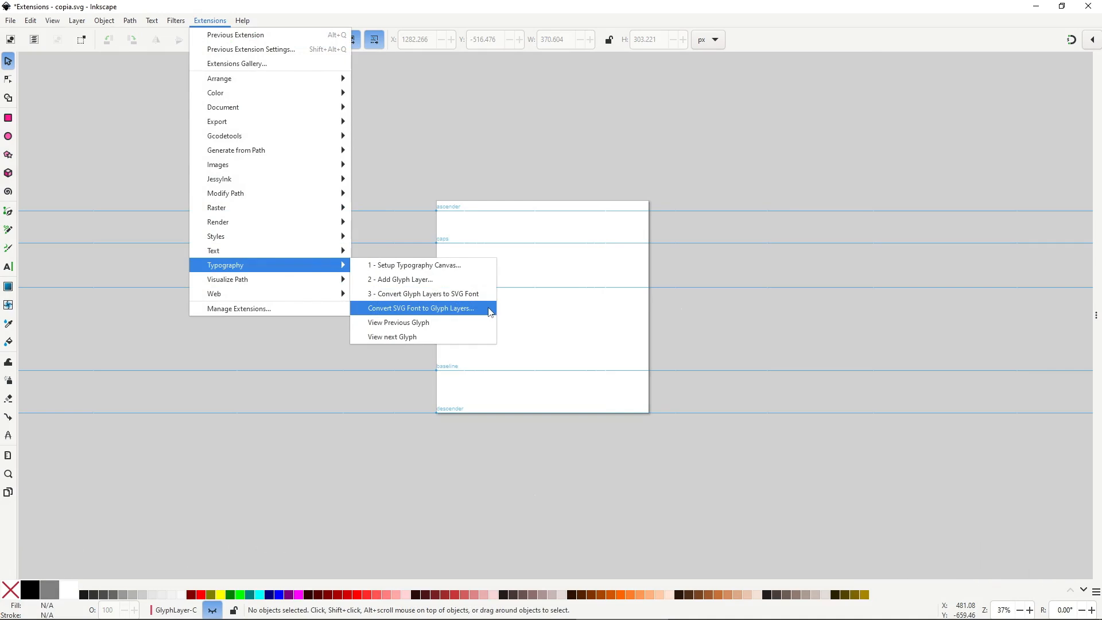
# - Open the Convert SVG Font to Glyph Layers extension
pyautogui.click(489, 309)
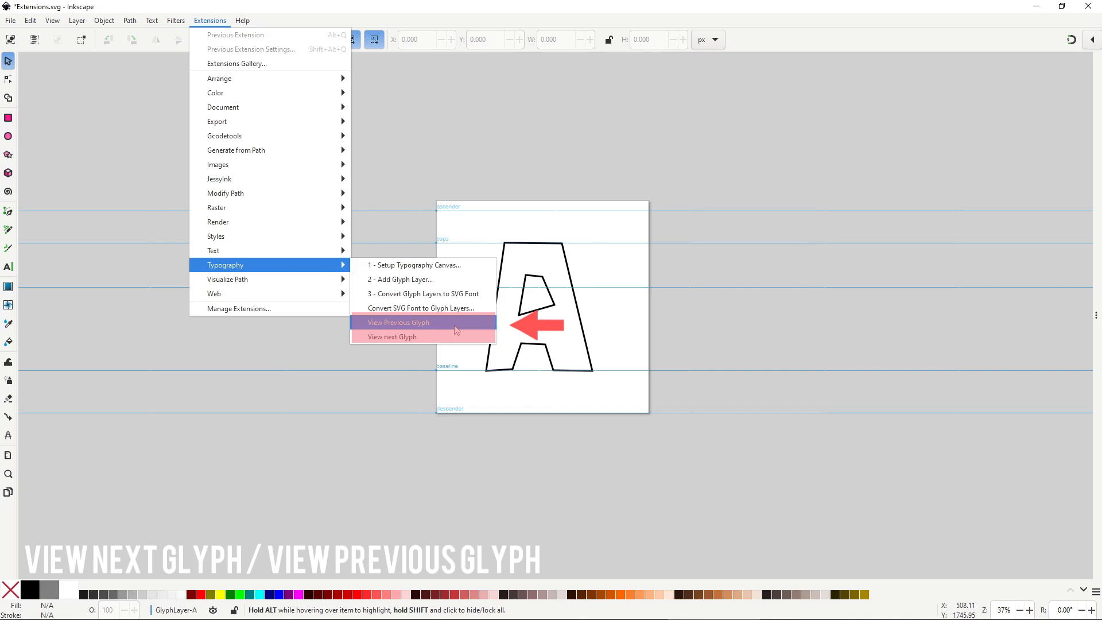
# - View the previous glyph twice starting from the letter A, and view the next glyph once
pyautogui.click(456, 329)
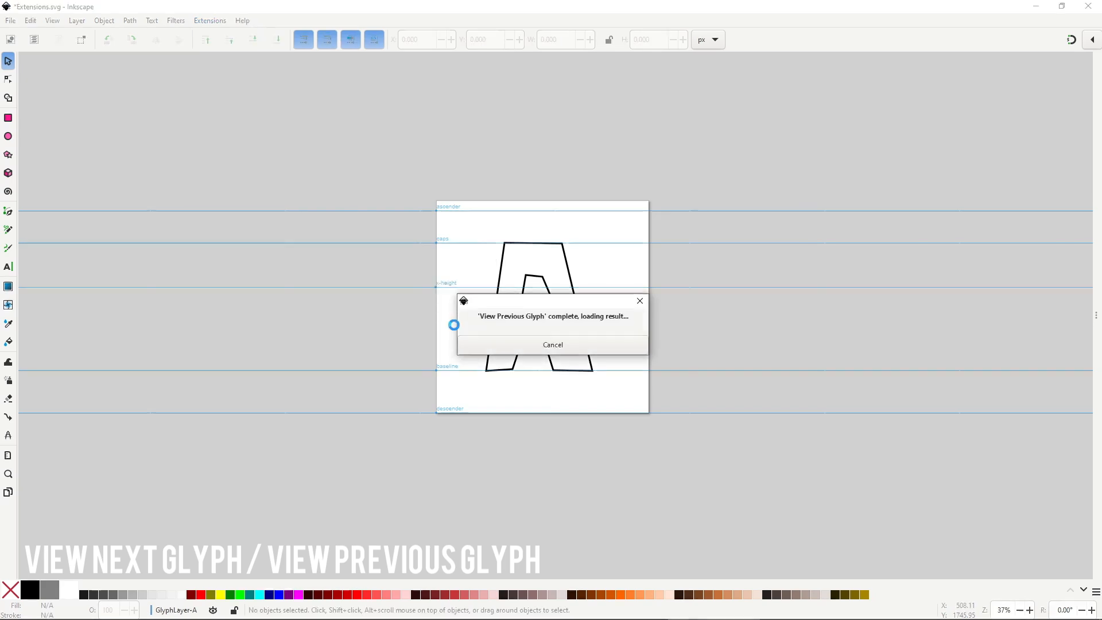
pyautogui.click(210, 20)
pyautogui.moveTo(300, 265)
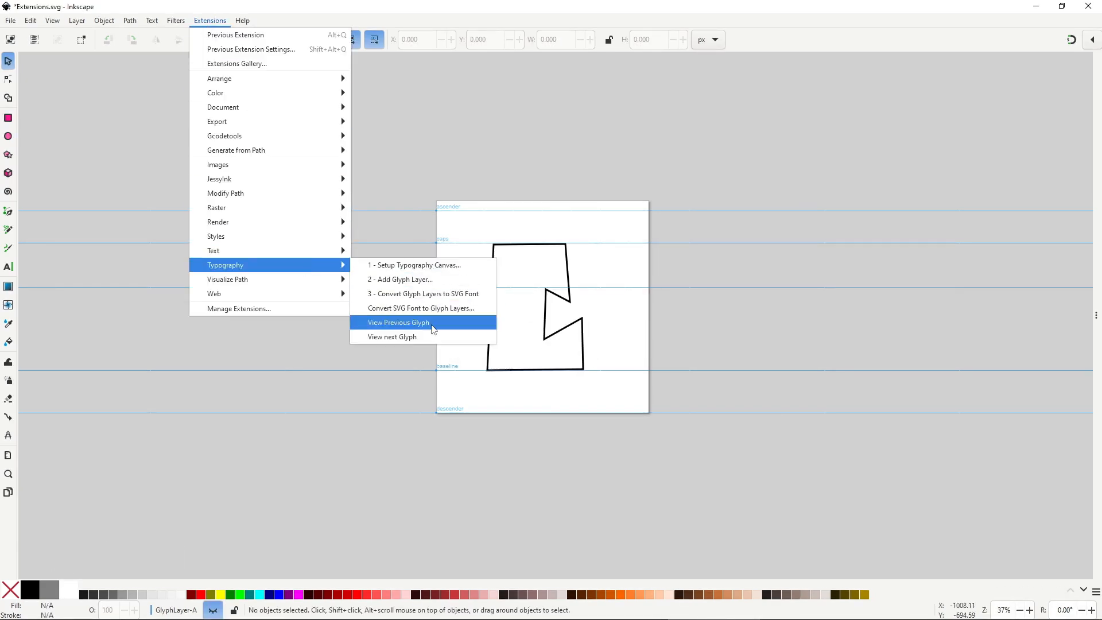
pyautogui.click(403, 322)
pyautogui.click(210, 20)
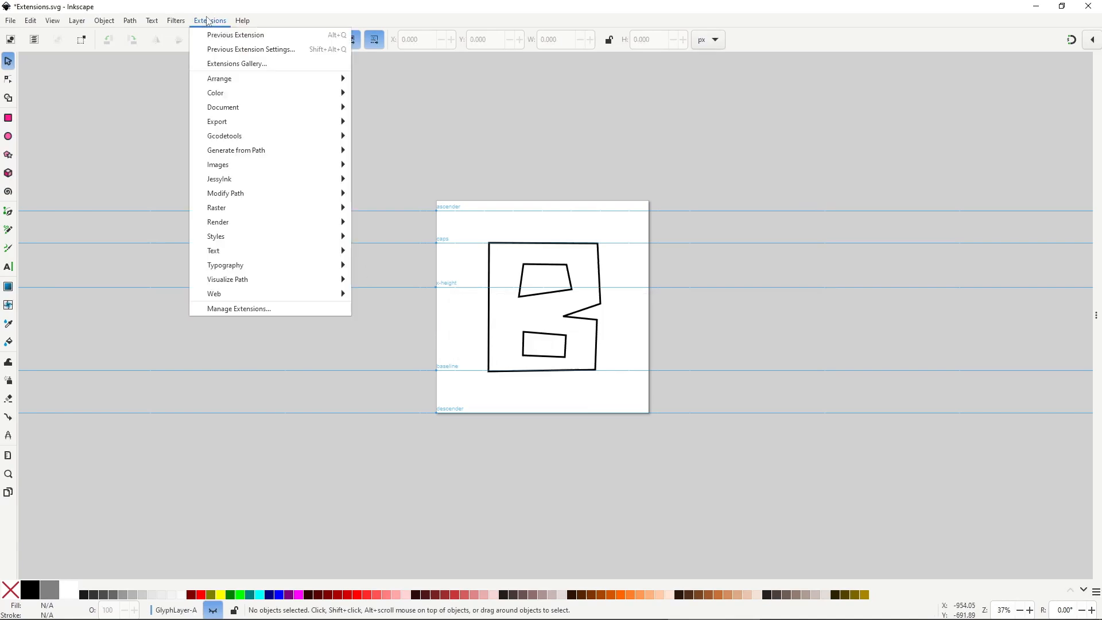
pyautogui.moveTo(302, 284)
pyautogui.moveTo(302, 265)
pyautogui.click(403, 335)
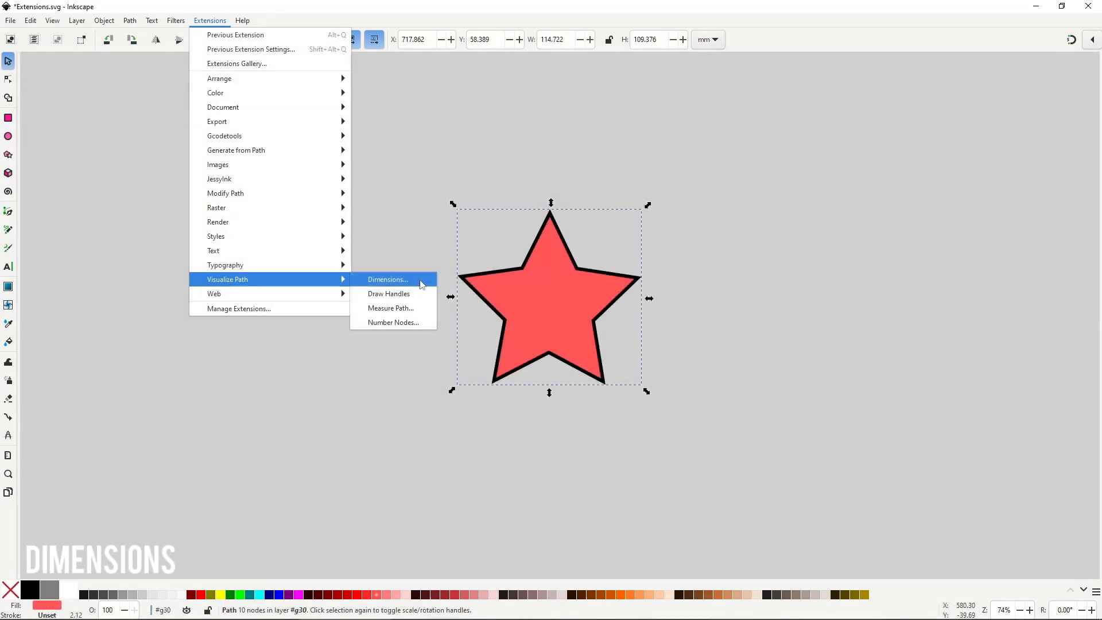
# - Add dimensions to the star with live preview, using the Geometric bounding box and X and Y offsets of 10
pyautogui.click(422, 284)
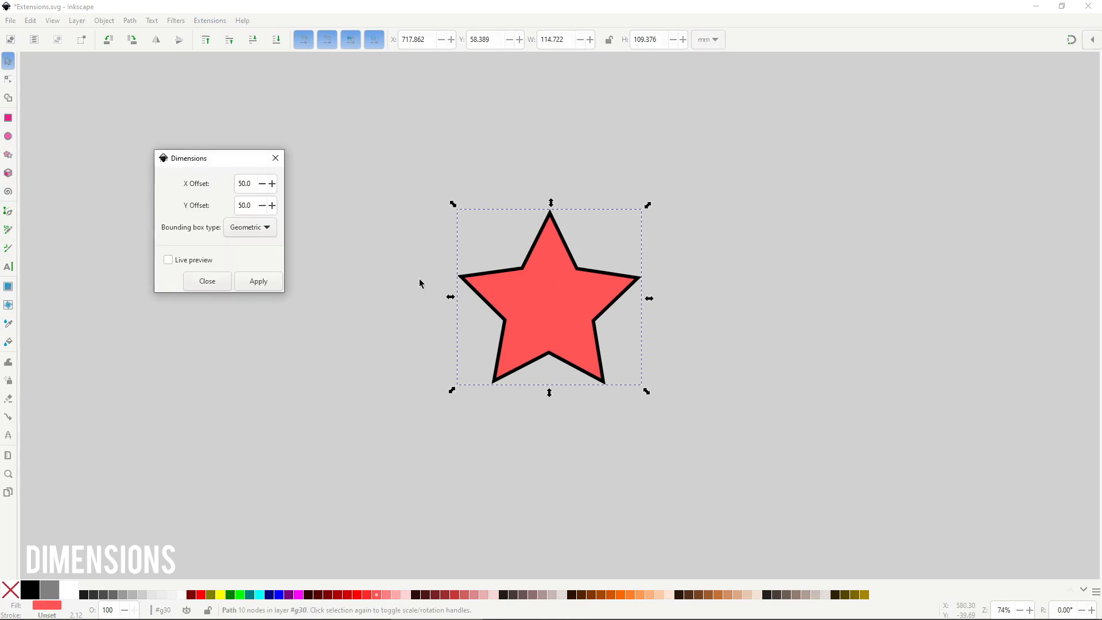
pyautogui.click(222, 259)
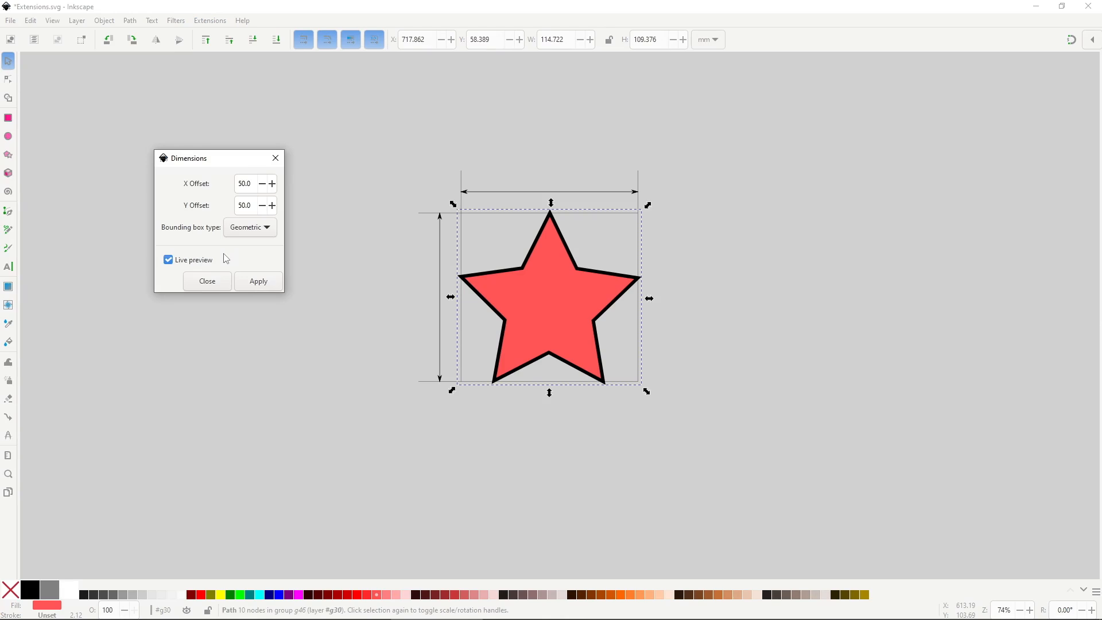
pyautogui.doubleClick(245, 184)
pyautogui.write('10')
pyautogui.click(253, 206)
pyautogui.doubleClick(252, 205)
pyautogui.write('10')
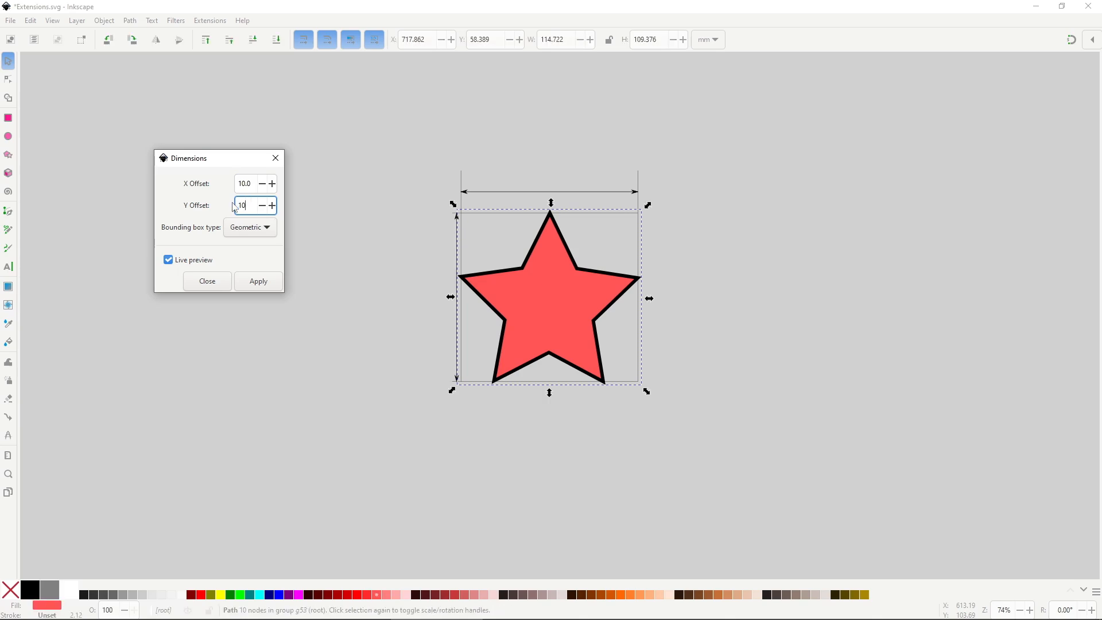
pyautogui.click(251, 183)
pyautogui.click(249, 281)
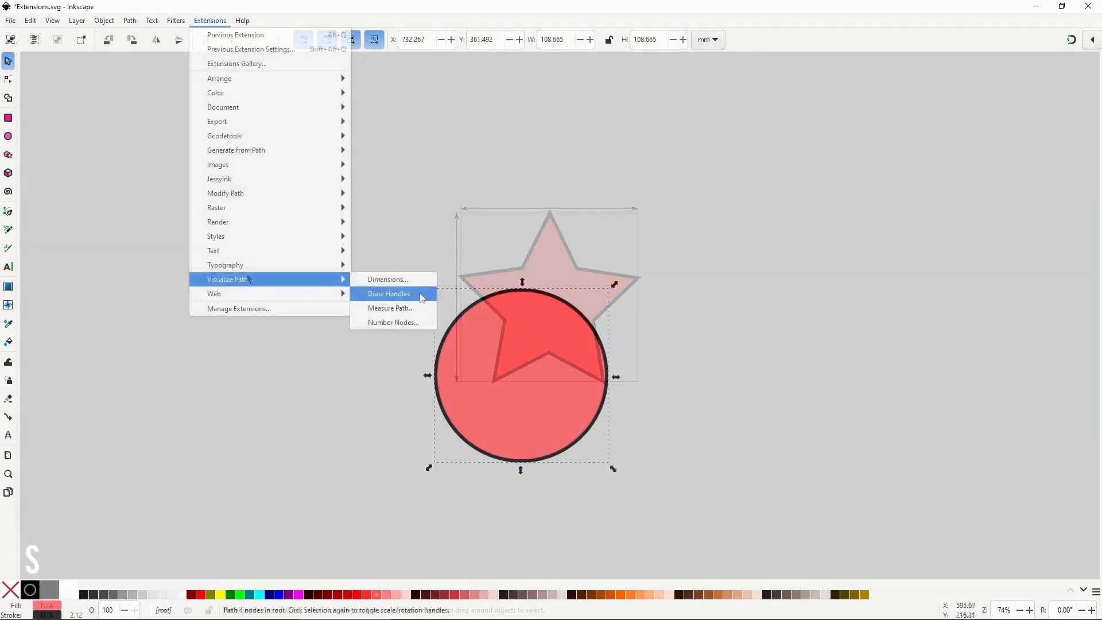
# - Draw the circle's Bézier handles as lines with the Draw Handles extension and start editing the nodes of those lines
pyautogui.click(423, 295)
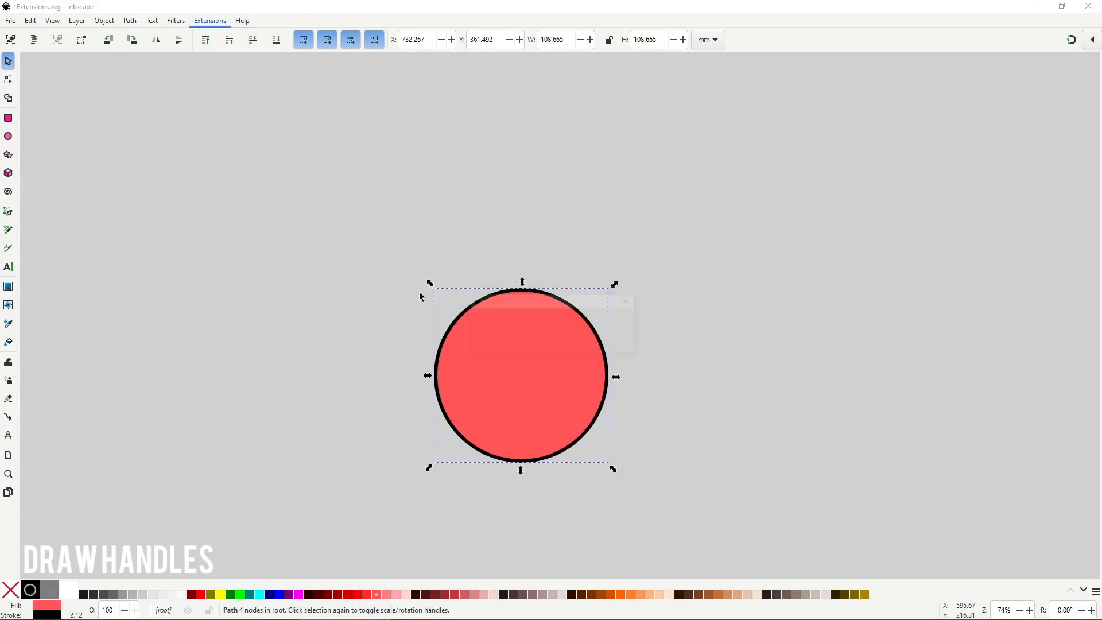
pyautogui.click(381, 291)
pyautogui.click(474, 289)
pyautogui.press('n')
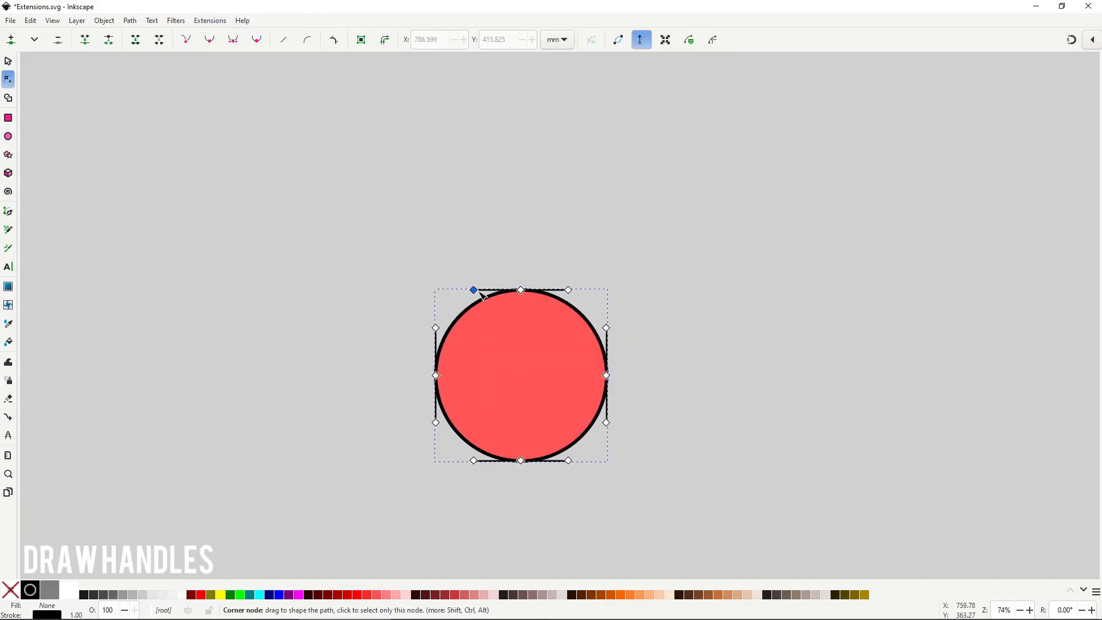
pyautogui.press('s')
pyautogui.press('n')
# - Move two nodes of the handle lines above the circle upward, and move the handle drawing away to the right of the circle
pyautogui.moveTo(474, 290); pyautogui.dragTo(532, 253)
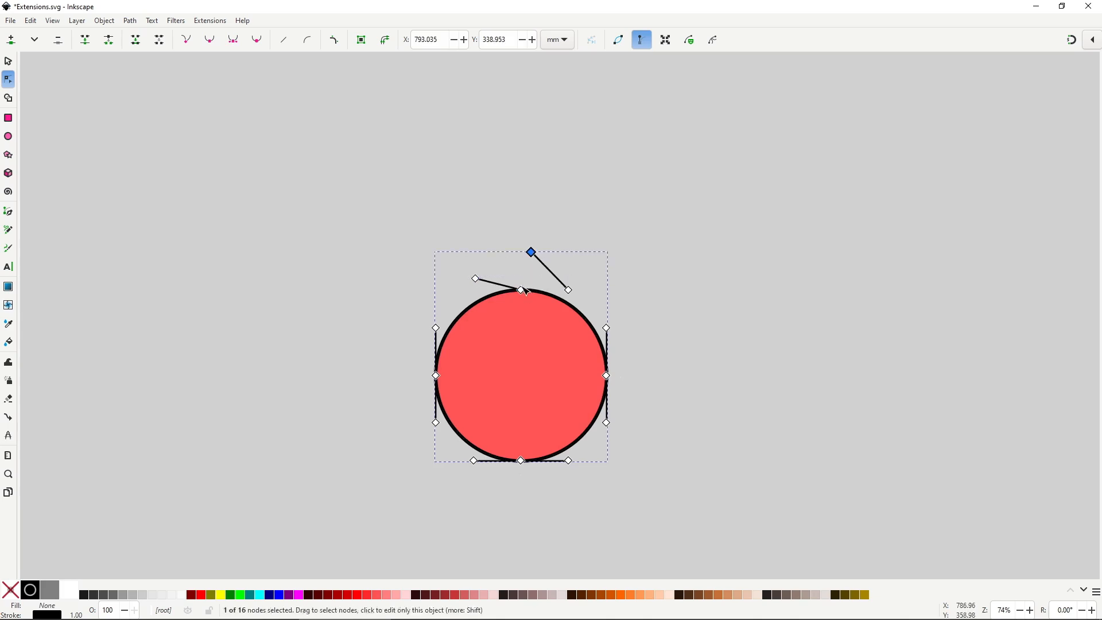
pyautogui.moveTo(520, 290); pyautogui.dragTo(517, 272)
pyautogui.press('s')
pyautogui.click(666, 284)
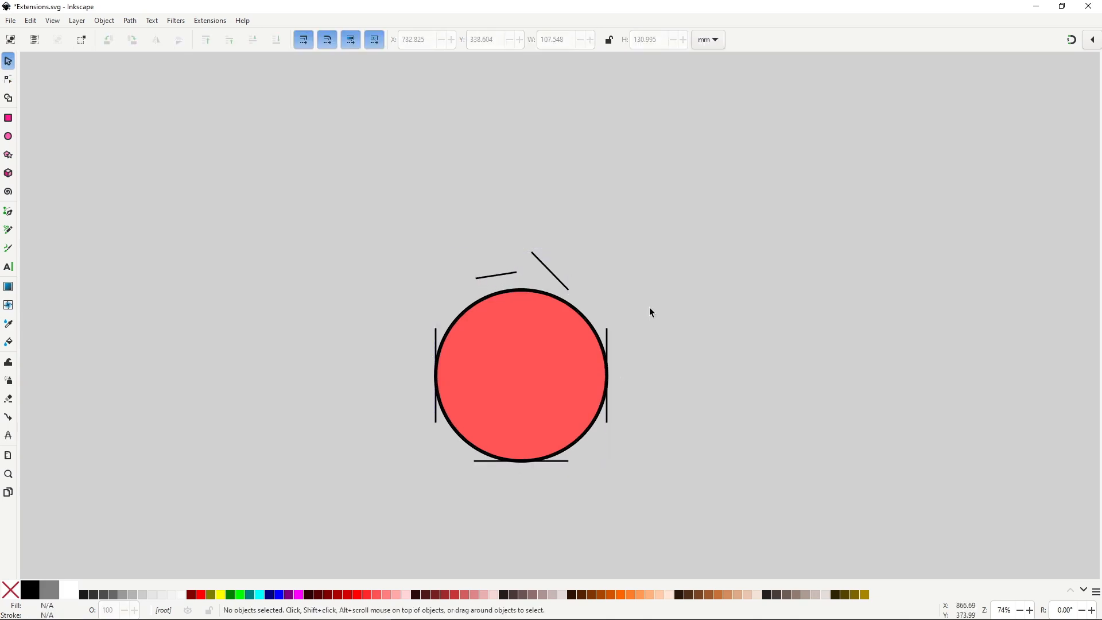
pyautogui.click(610, 339)
pyautogui.moveTo(611, 339); pyautogui.dragTo(707, 328)
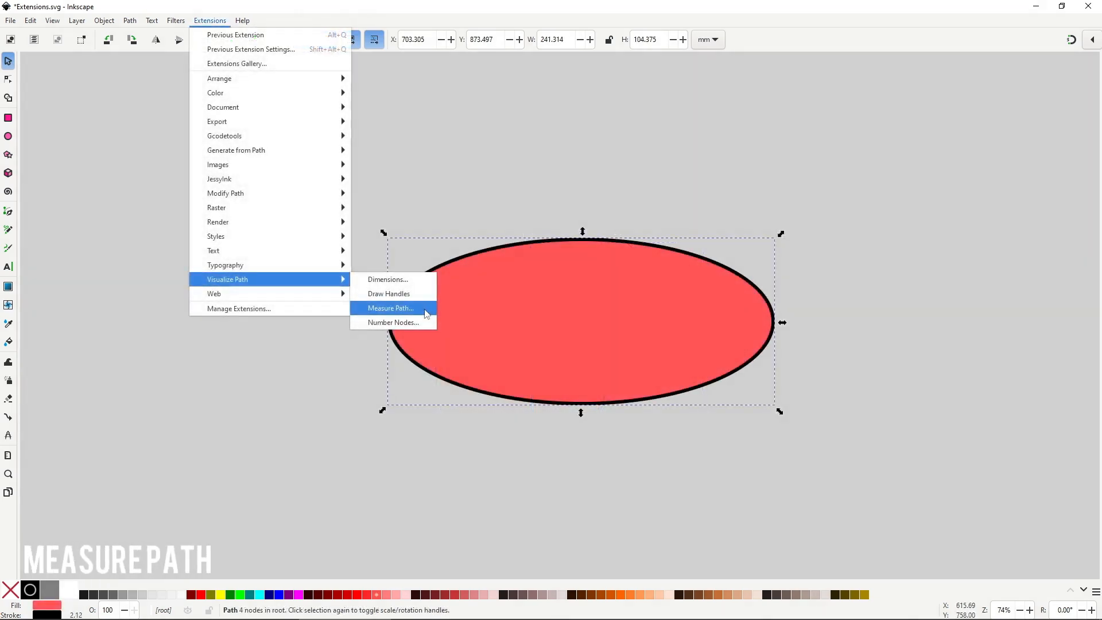
# - Open Measure Path for the ellipse with live preview, try the Area and Center of Mass measurement types, and return to Length
pyautogui.click(425, 310)
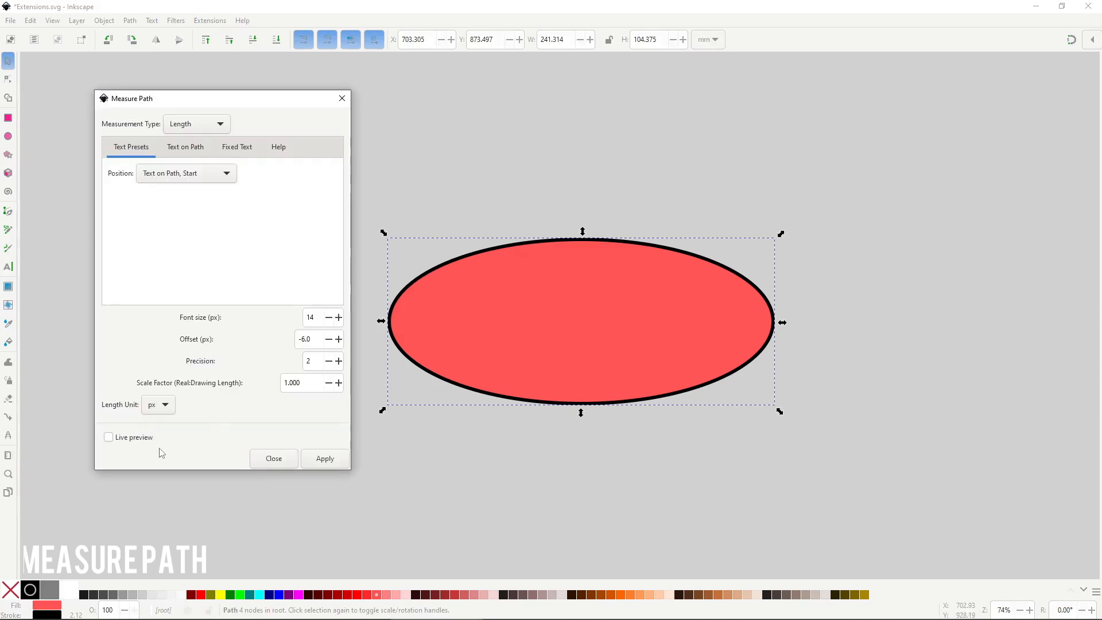
pyautogui.click(186, 429)
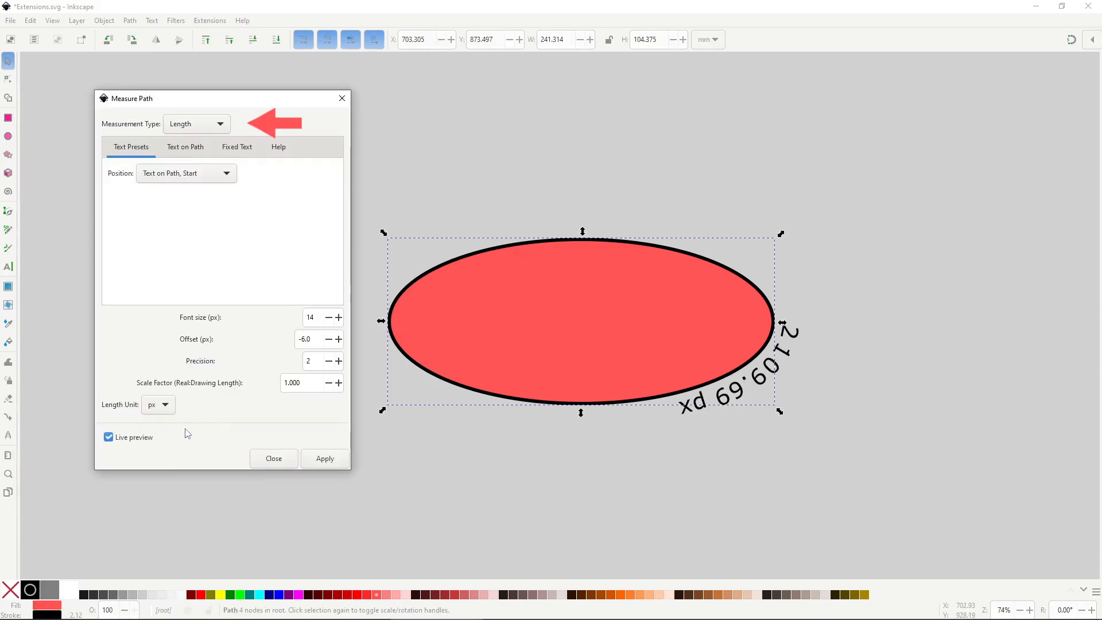
pyautogui.click(228, 125)
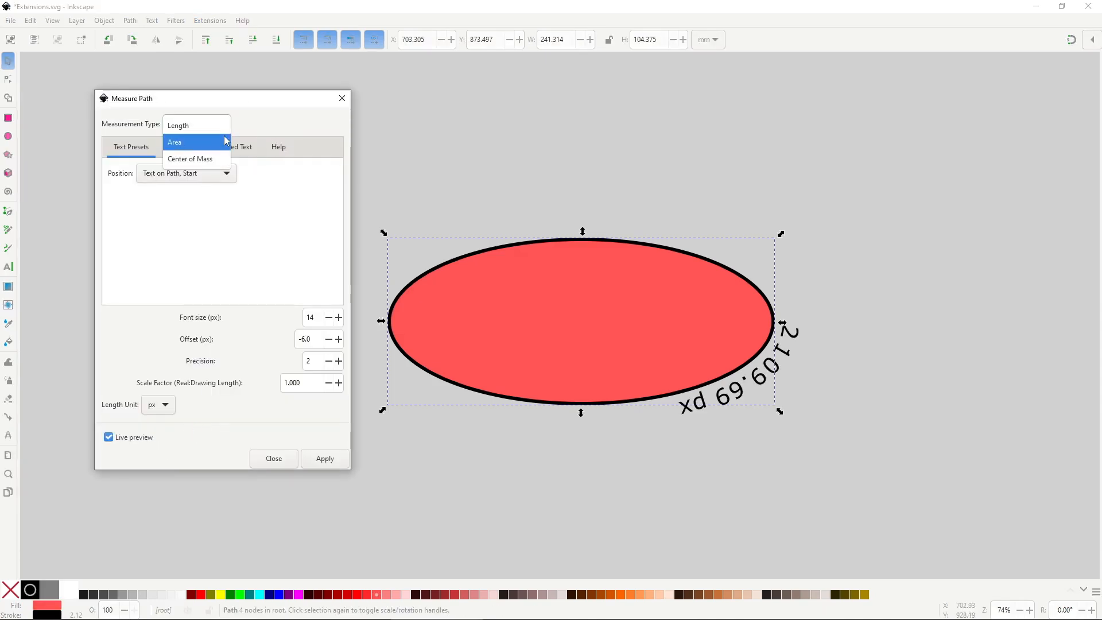
pyautogui.click(226, 141)
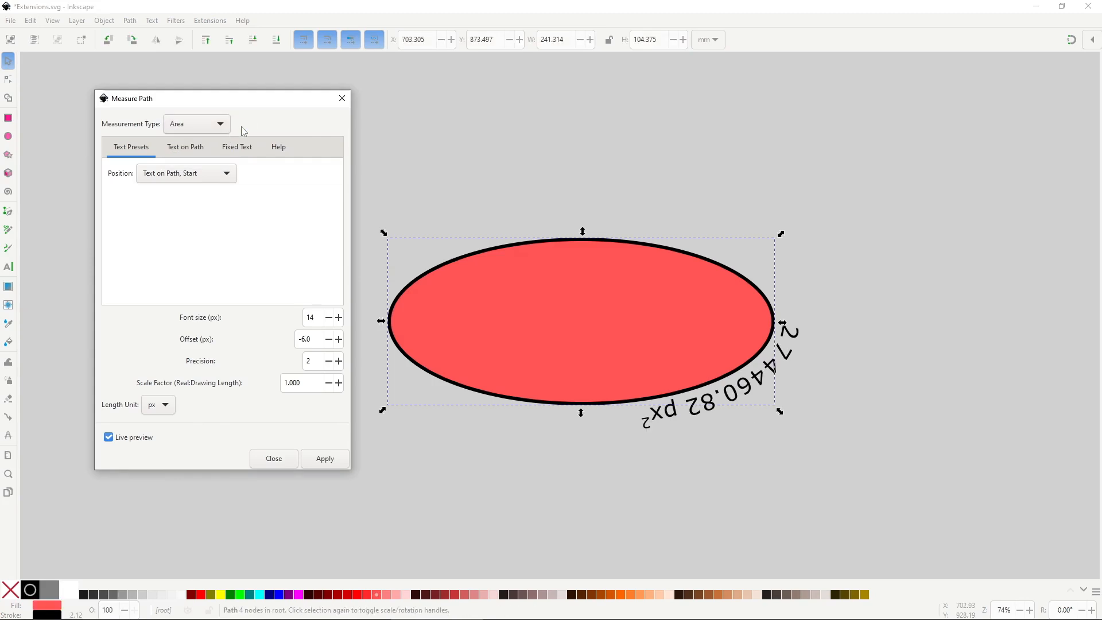
pyautogui.click(220, 124)
pyautogui.click(221, 141)
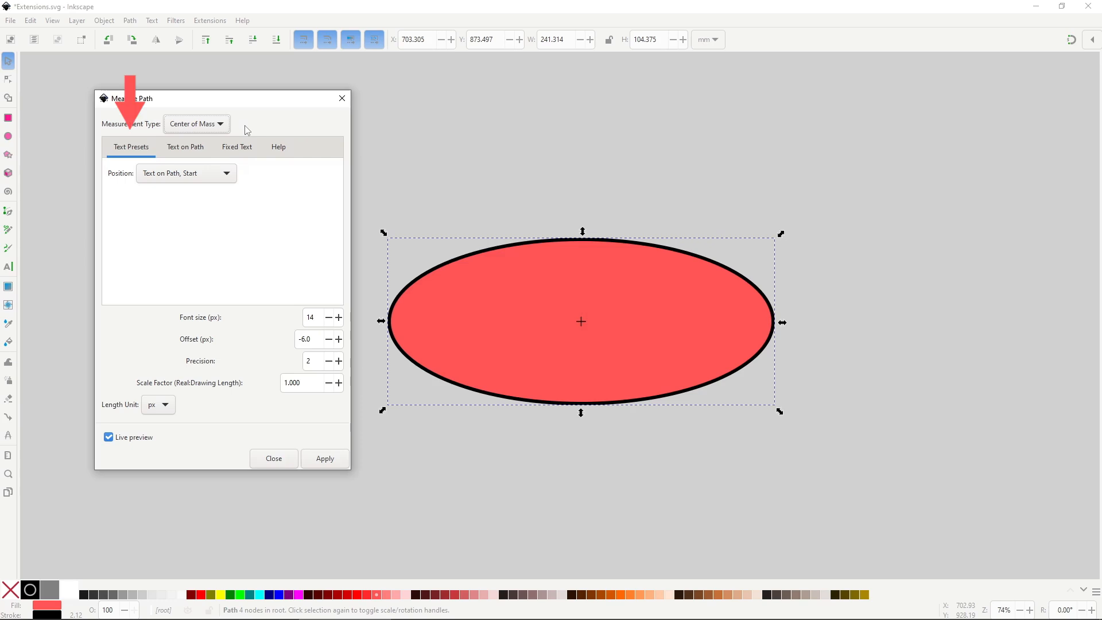
pyautogui.click(219, 124)
pyautogui.click(184, 95)
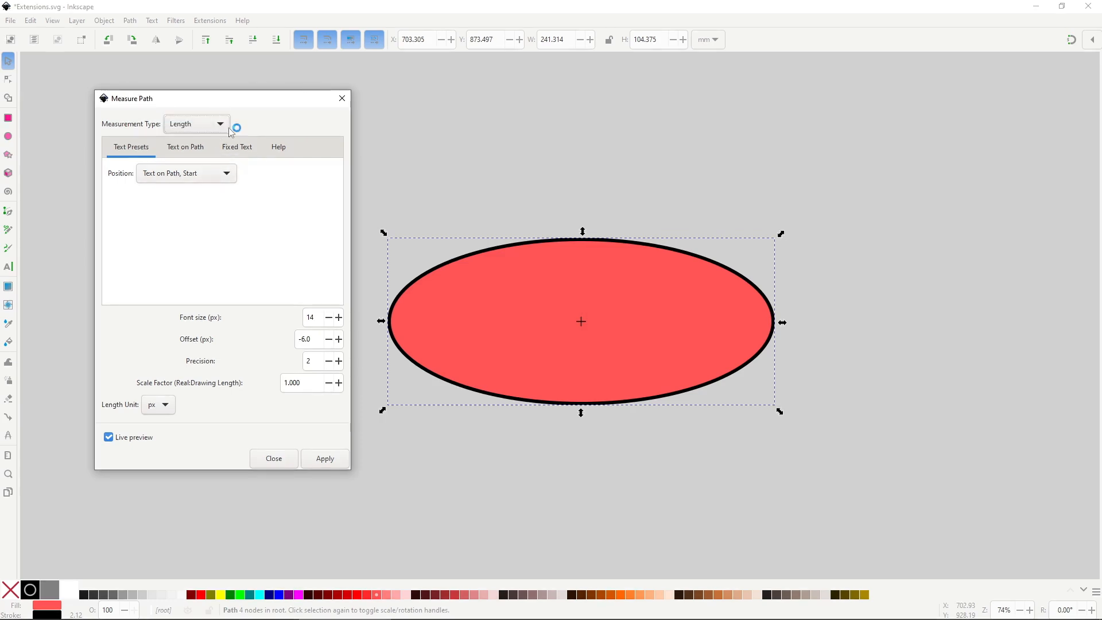
# - Try the label presets Text on Path, Middle and Fixed Text, Center of Mass, plus a text-on-path offset of 75%
pyautogui.click(227, 174)
pyautogui.click(221, 190)
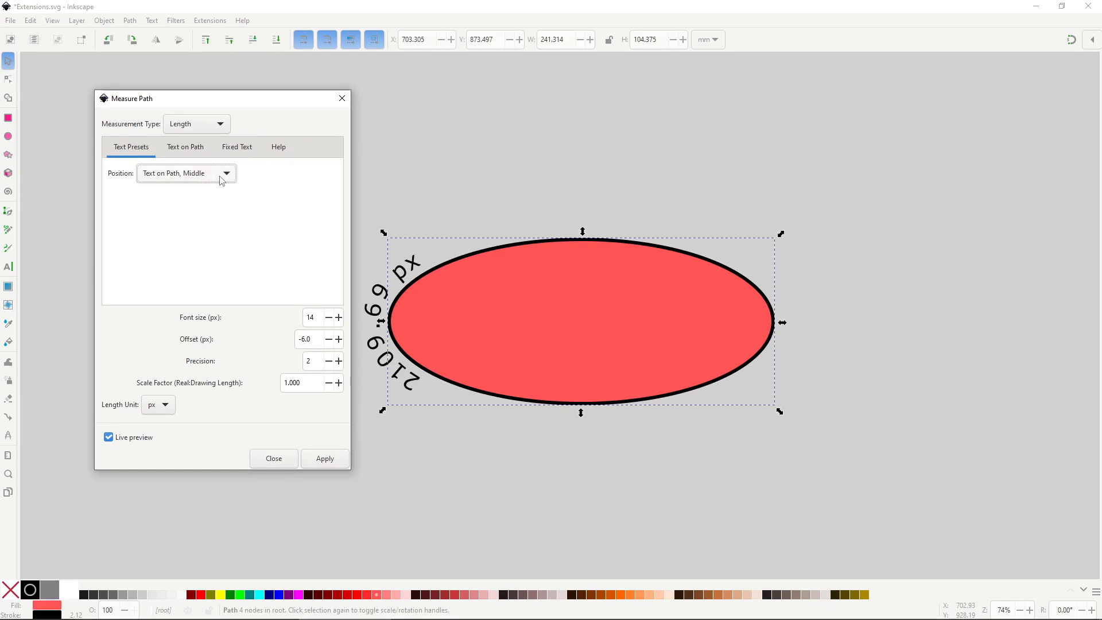
pyautogui.click(224, 175)
pyautogui.click(219, 242)
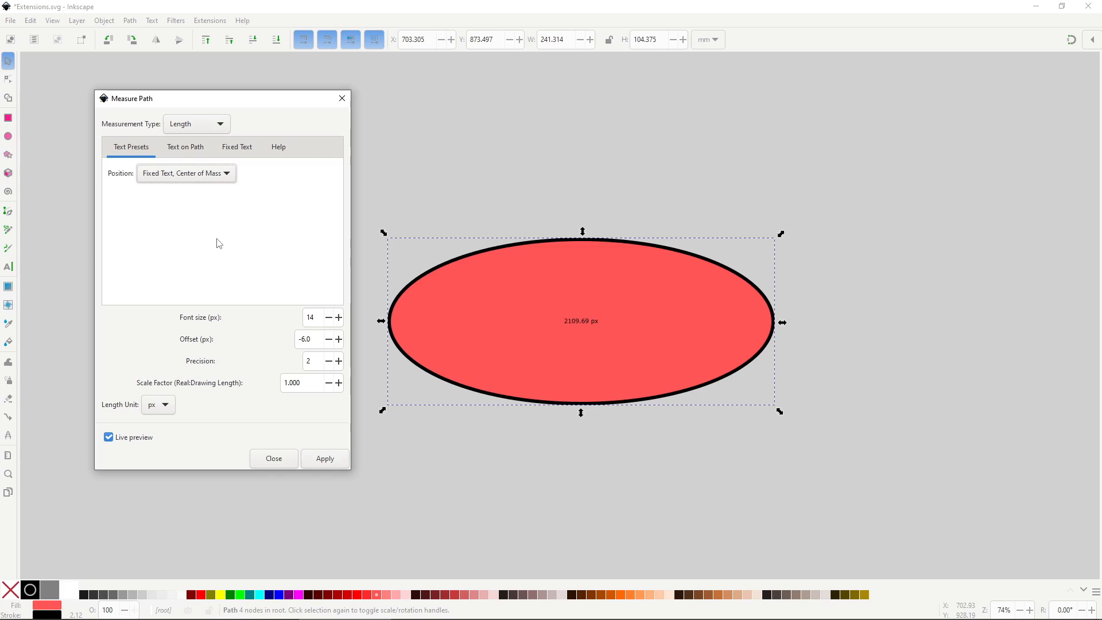
pyautogui.click(190, 147)
pyautogui.moveTo(202, 175); pyautogui.dragTo(250, 175)
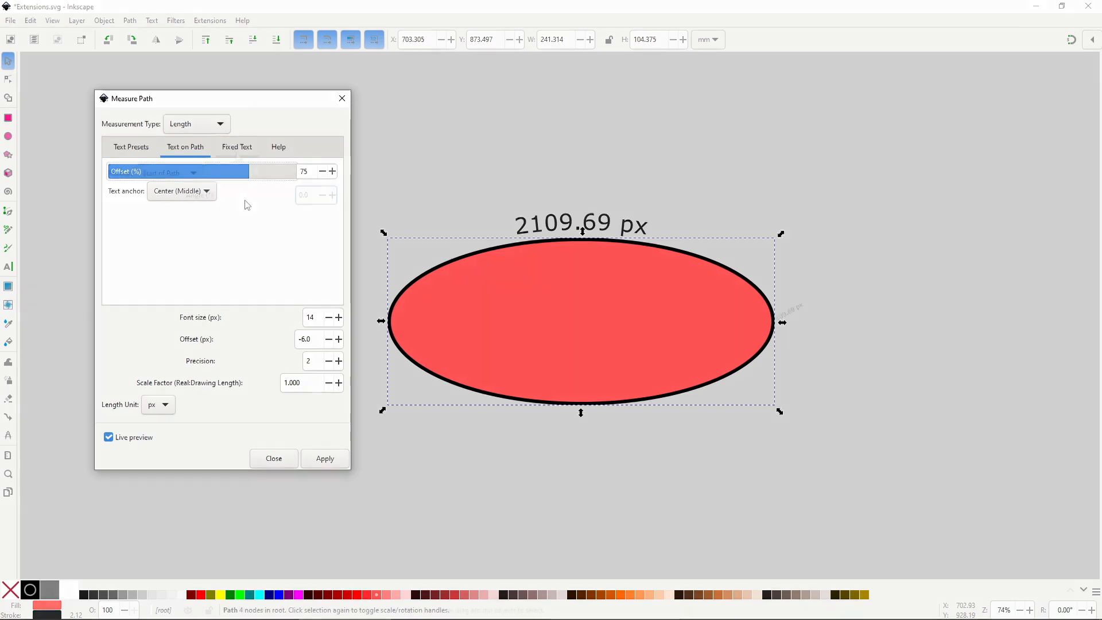
# - Use fixed text for the length label, positioned at Center of BBox with an angle of 45°
pyautogui.click(238, 154)
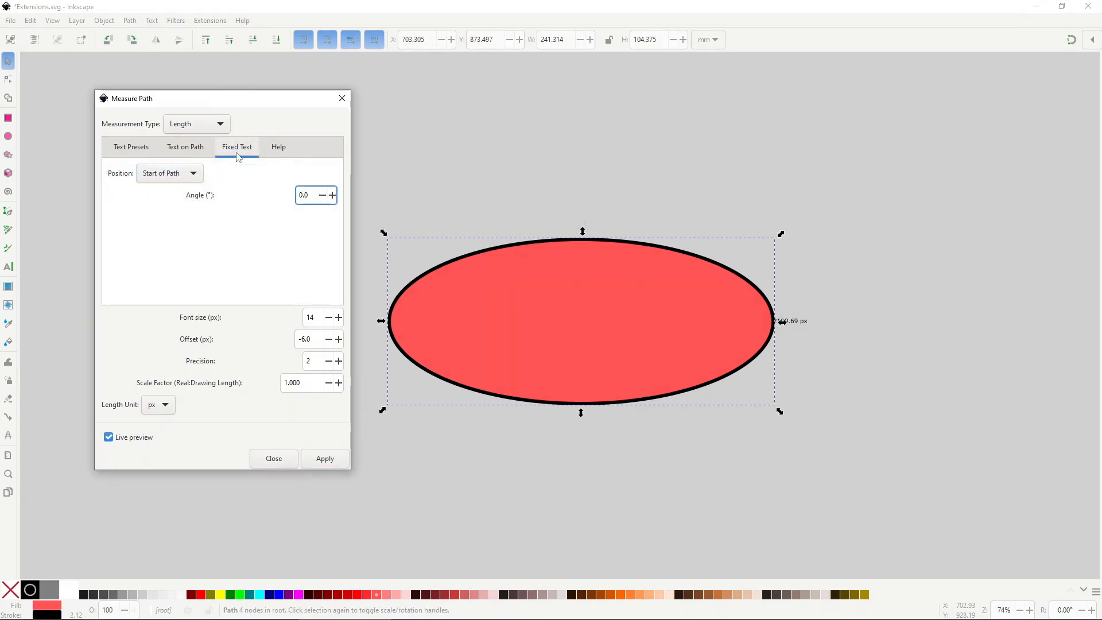
pyautogui.click(195, 174)
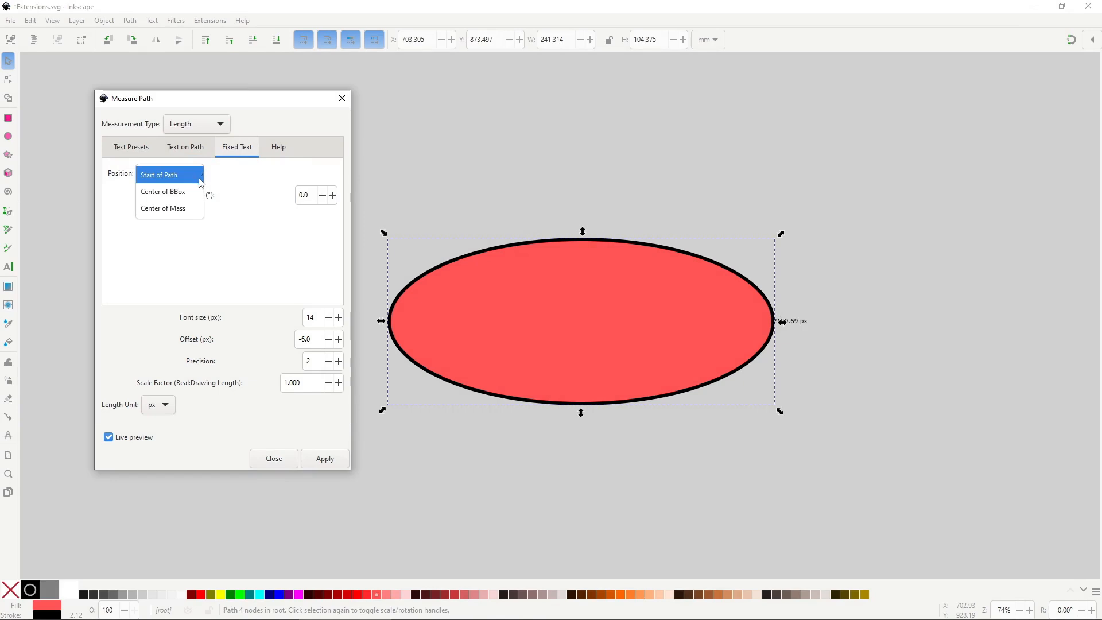
pyautogui.click(198, 192)
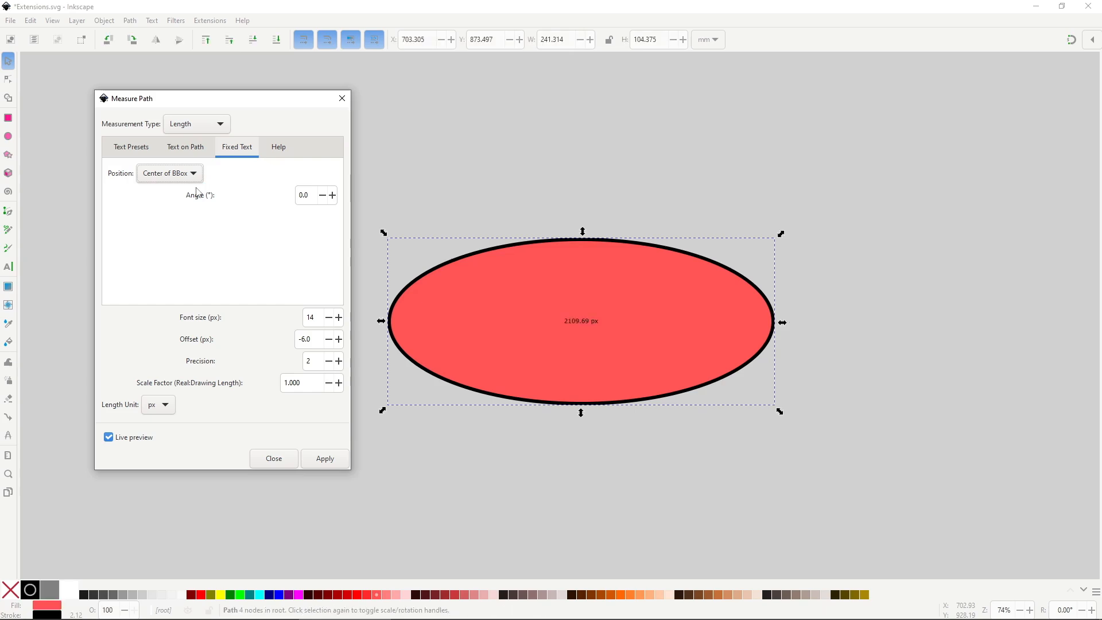
pyautogui.moveTo(310, 196); pyautogui.dragTo(286, 197)
pyautogui.write('45')
pyautogui.press('Return')
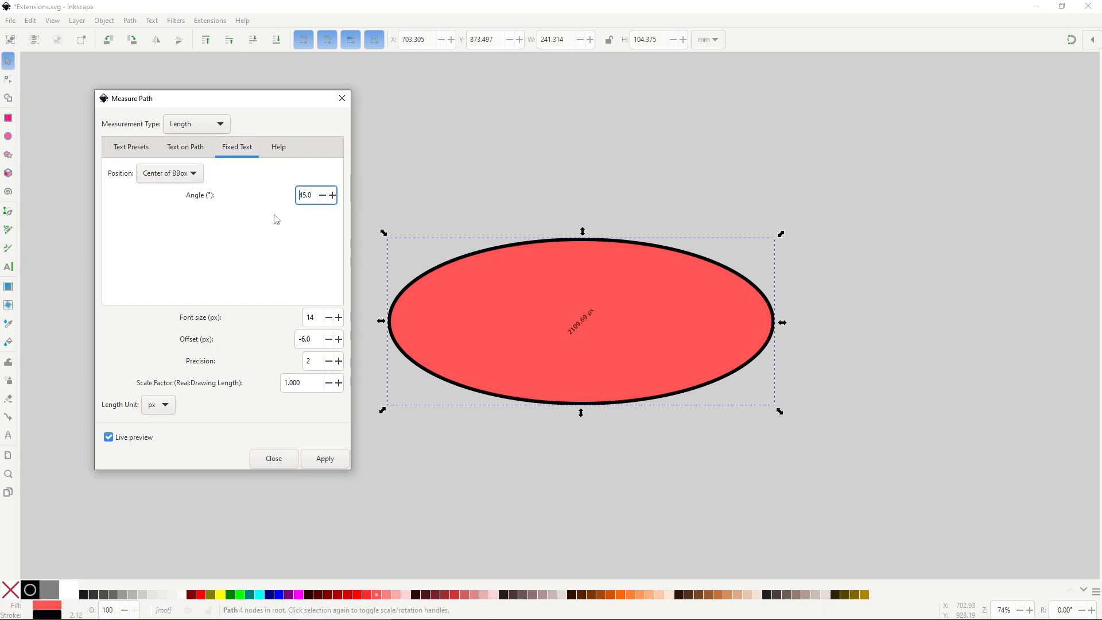
# - Set the length label's font size to 25 px, offset to 25 px and precision to 9
pyautogui.moveTo(314, 318)
pyautogui.mouseDown()
pyautogui.moveTo(293, 320)
pyautogui.moveTo(290, 343)
pyautogui.mouseUp()
pyautogui.write('25')
pyautogui.write('0.0')
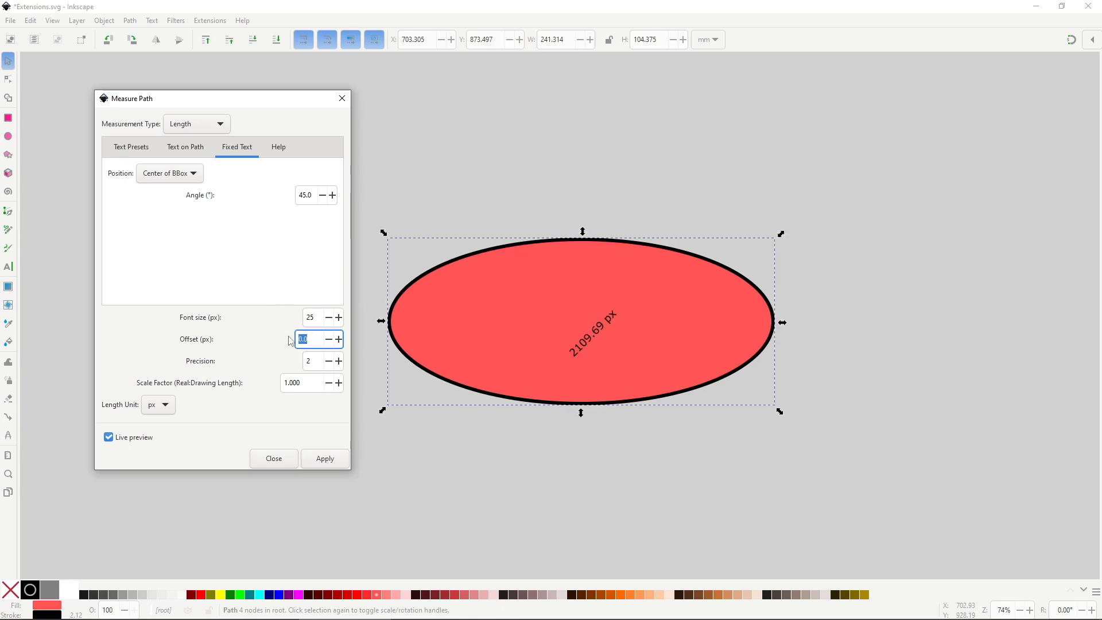
pyautogui.write('25.0')
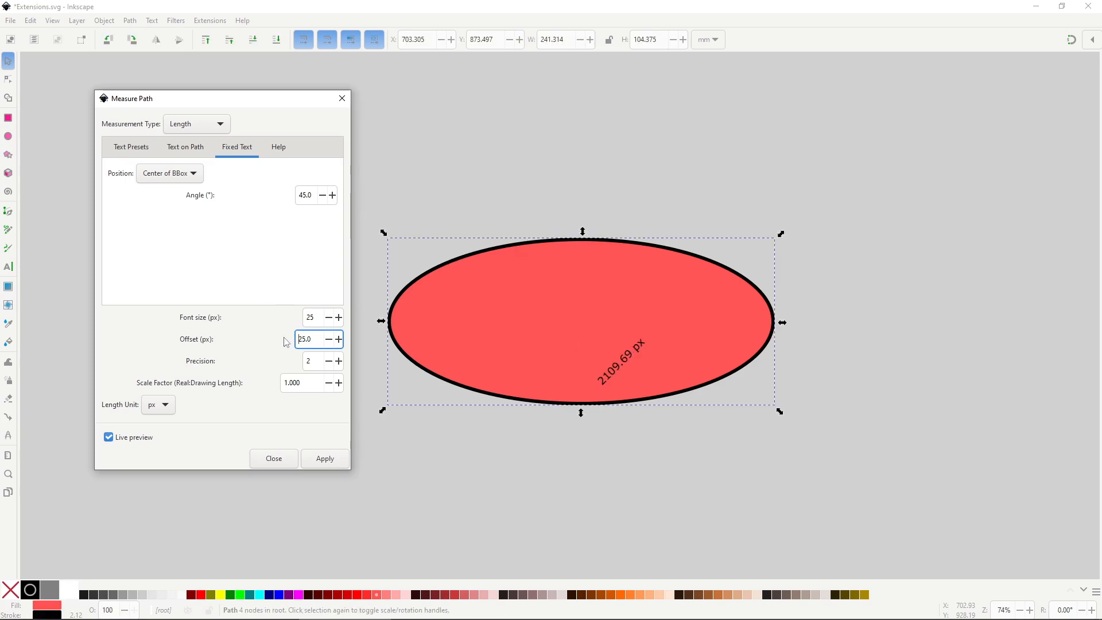
pyautogui.click(306, 361)
pyautogui.doubleClick(304, 364)
pyautogui.write('9')
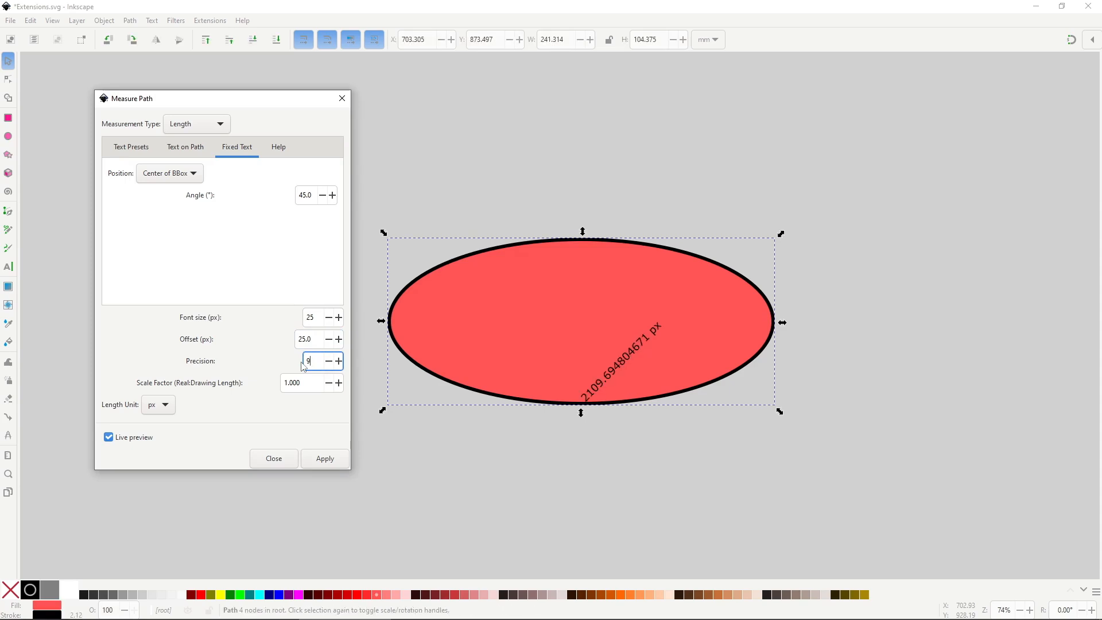
pyautogui.click(299, 382)
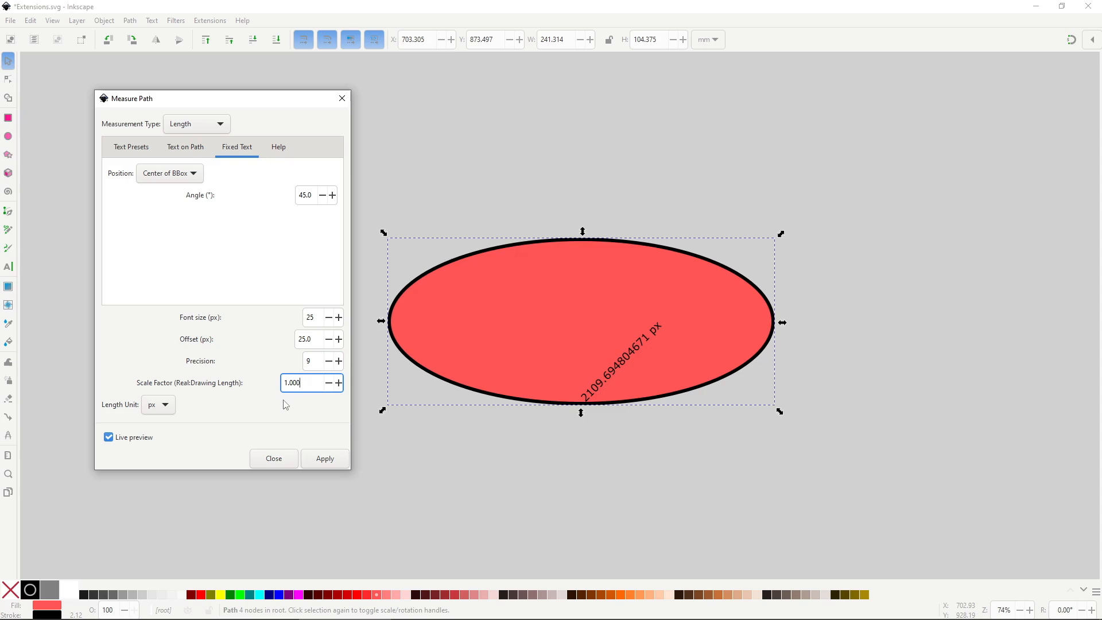
pyautogui.click(172, 409)
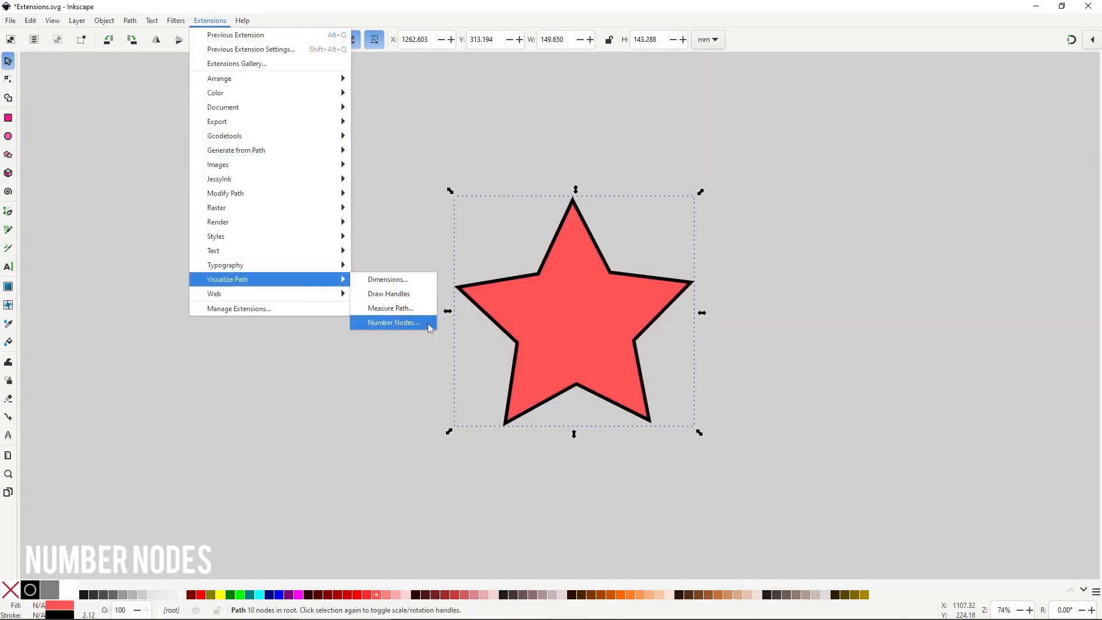
# - Number the star's nodes with Number Nodes in live preview, using a 50px font size and a 20px dot size
pyautogui.click(430, 327)
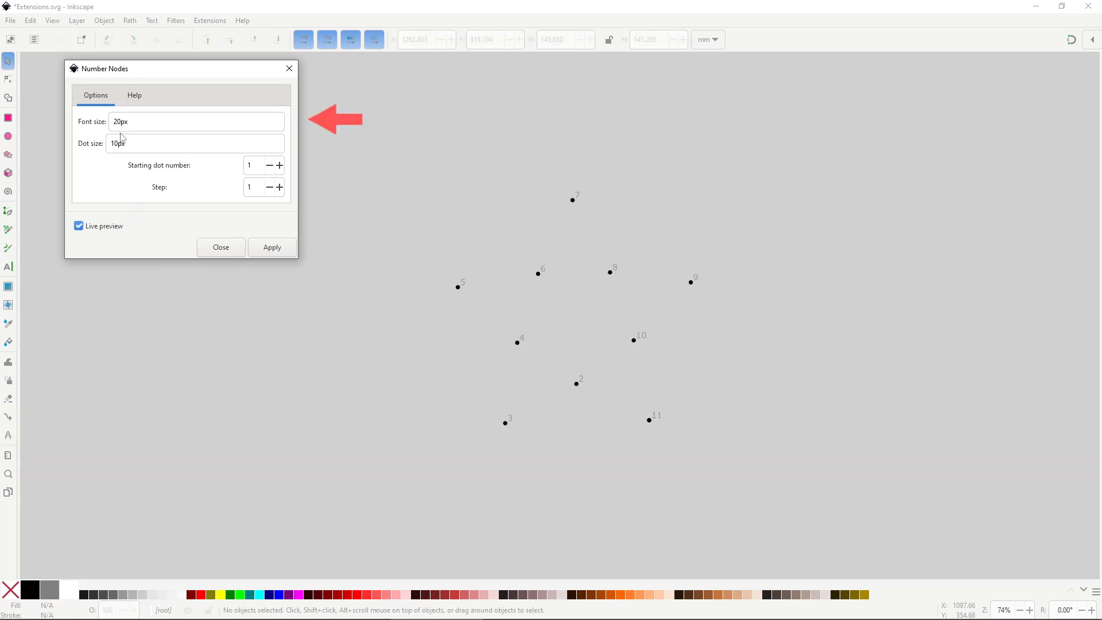
pyautogui.moveTo(118, 122); pyautogui.dragTo(113, 122)
pyautogui.write('5')
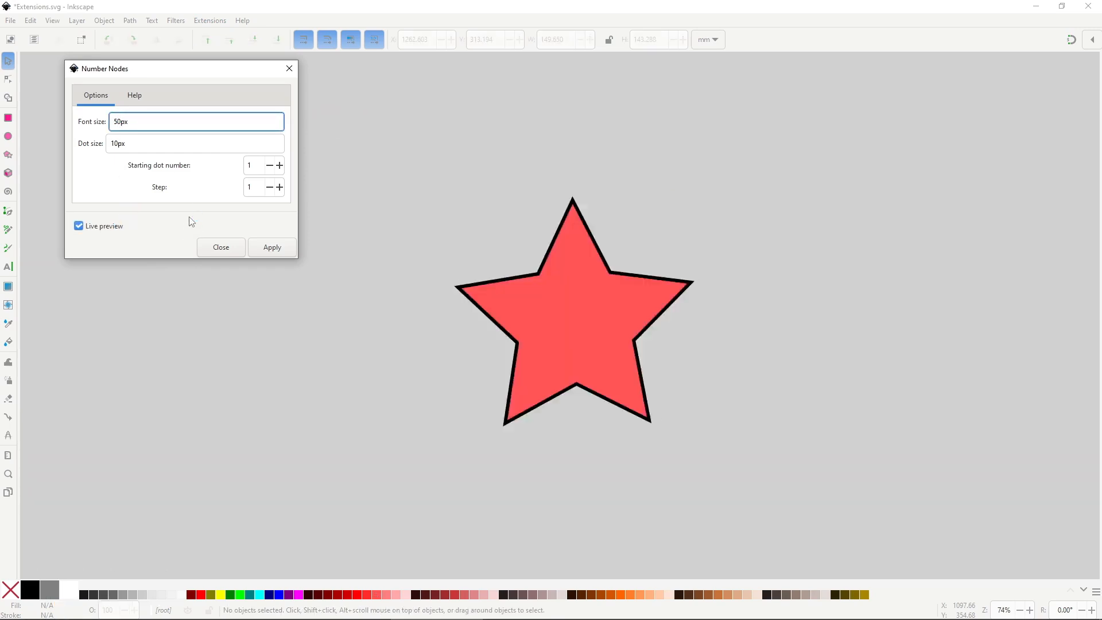
pyautogui.moveTo(117, 143); pyautogui.dragTo(113, 143)
pyautogui.write('2')
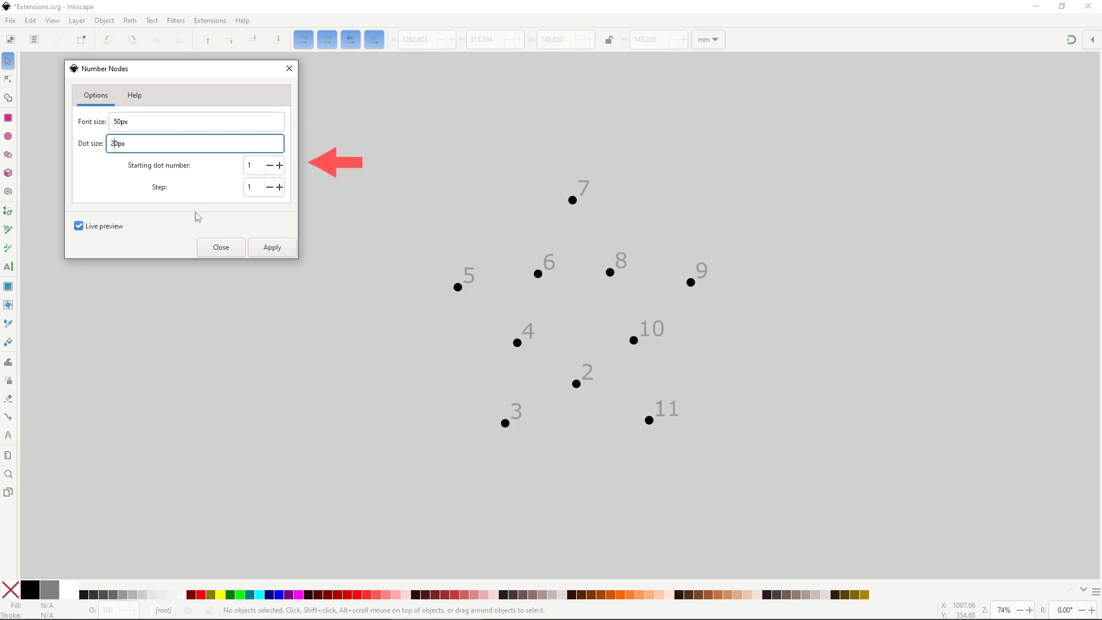
# - Set the node numbering to start at 10 with a step of 2
pyautogui.press('Tab')
pyautogui.write('10')
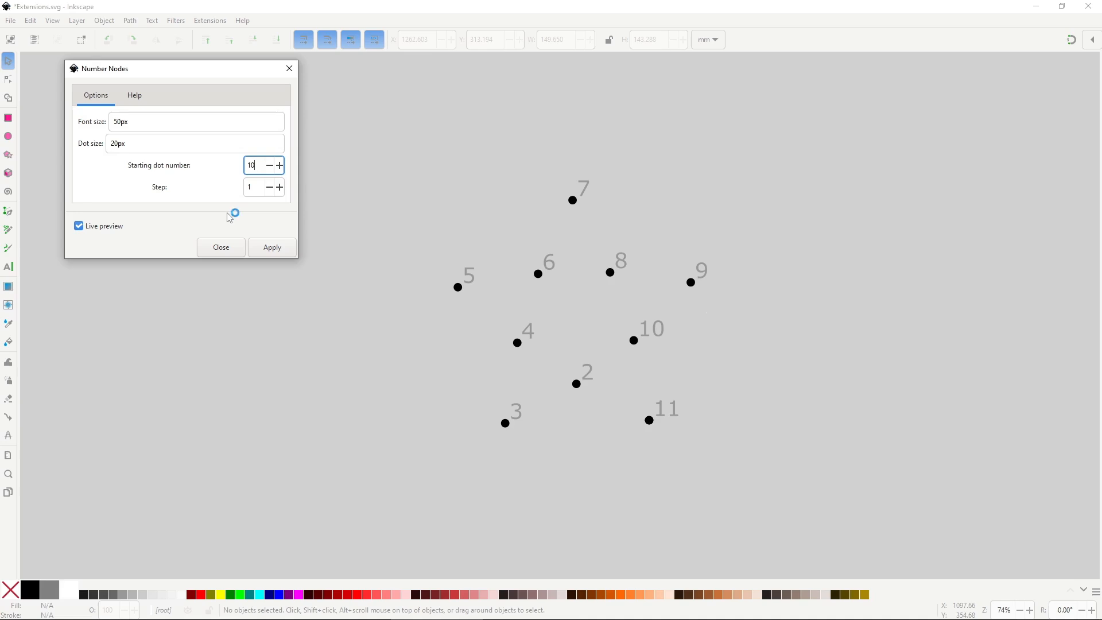
pyautogui.press('Tab')
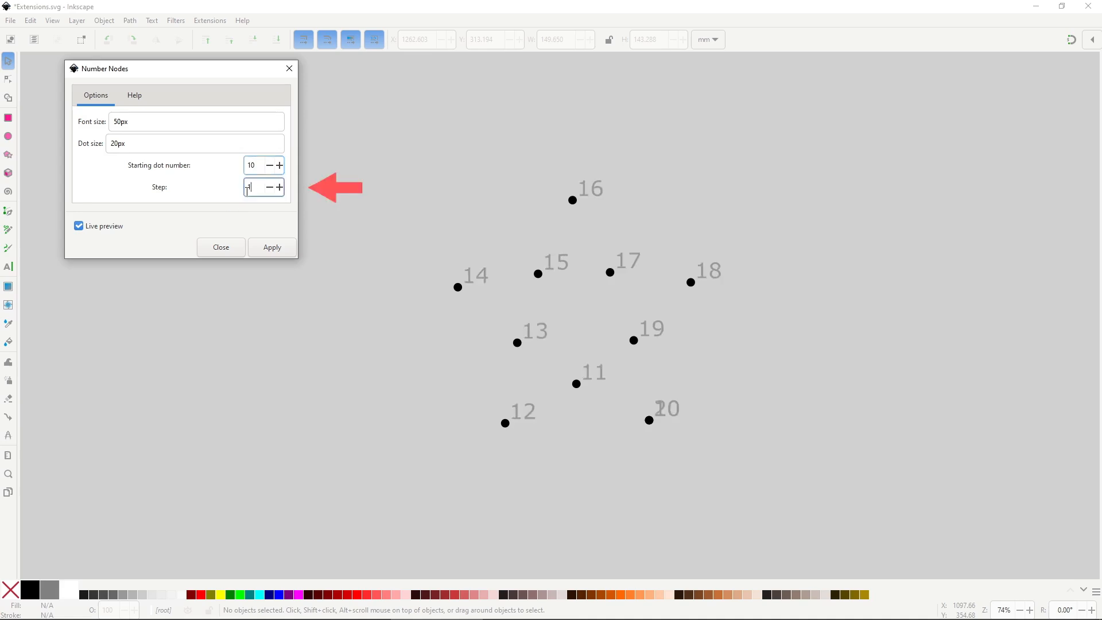
pyautogui.write('2')
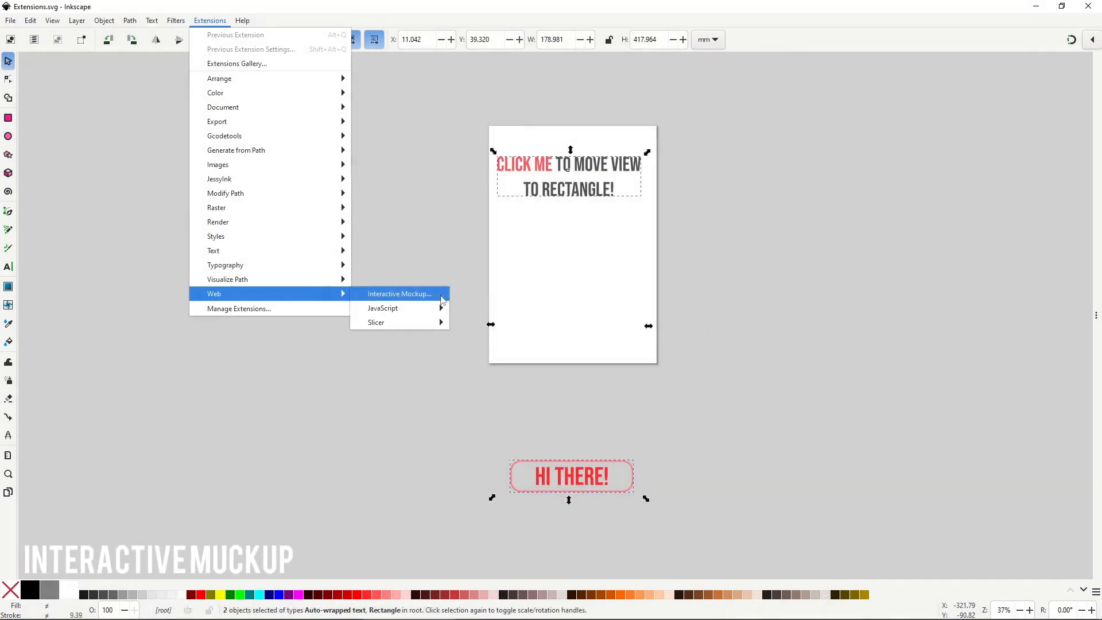
# - Apply Interactive Mockup with the click action from the heading text to the HI THERE! rectangle, and test it in the browser
pyautogui.click(442, 298)
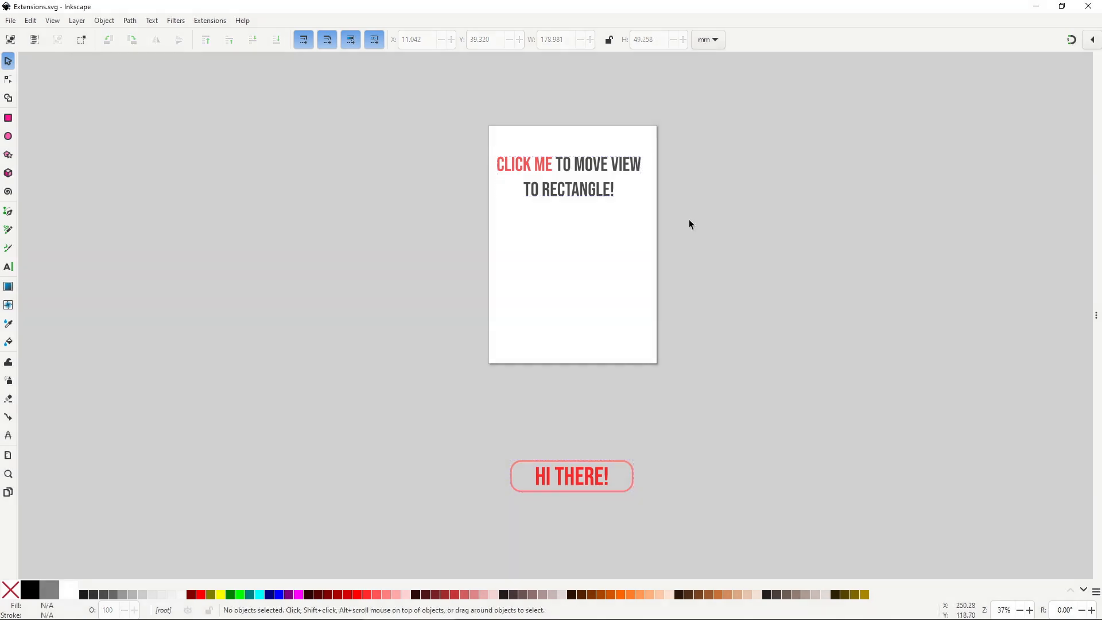
pyautogui.click(642, 173)
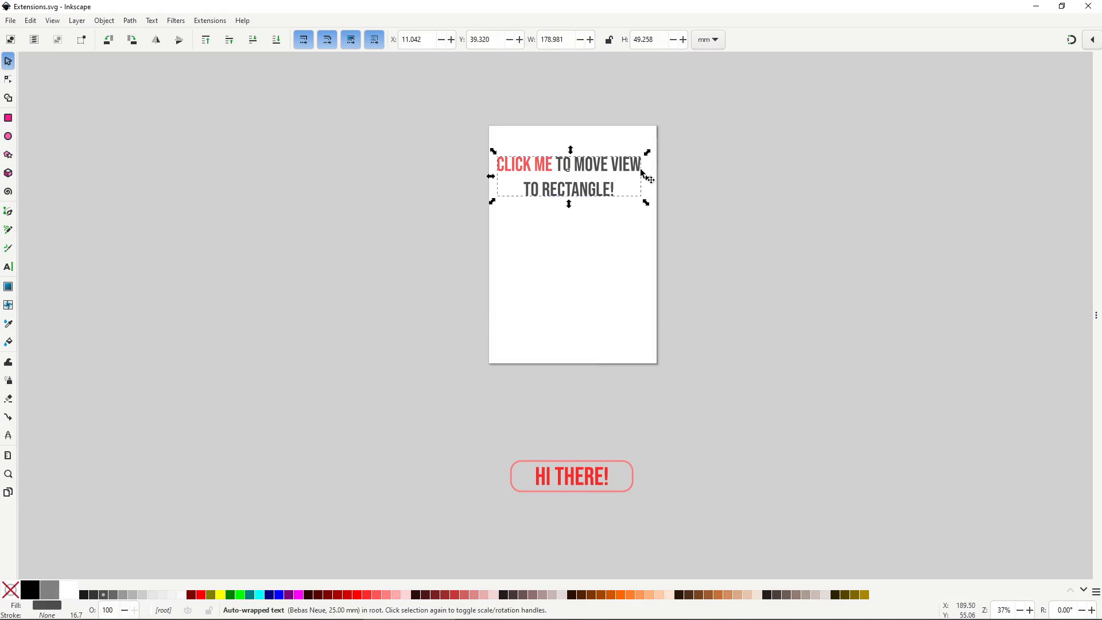
pyautogui.keyDown('shift'); pyautogui.click(636, 468); pyautogui.keyUp('shift')
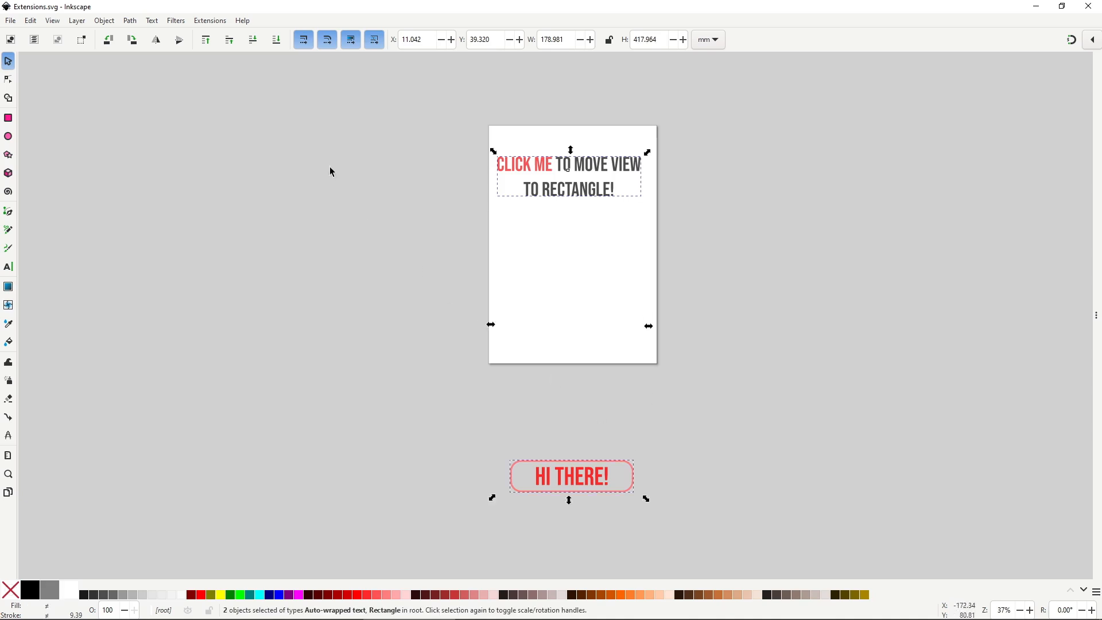
pyautogui.click(210, 21)
pyautogui.moveTo(302, 293)
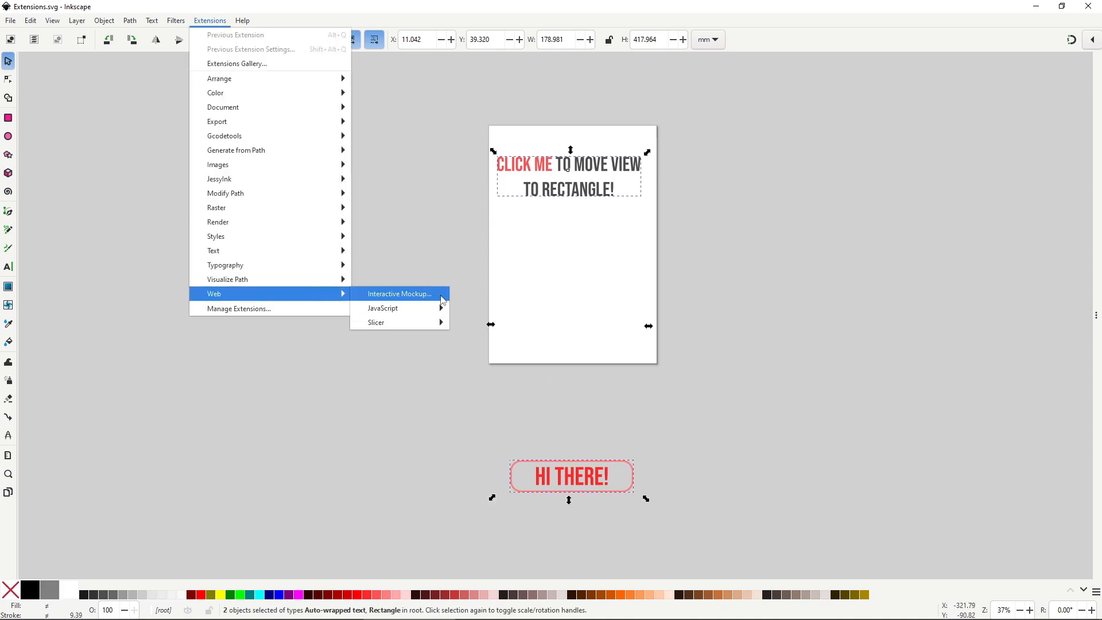
pyautogui.click(441, 295)
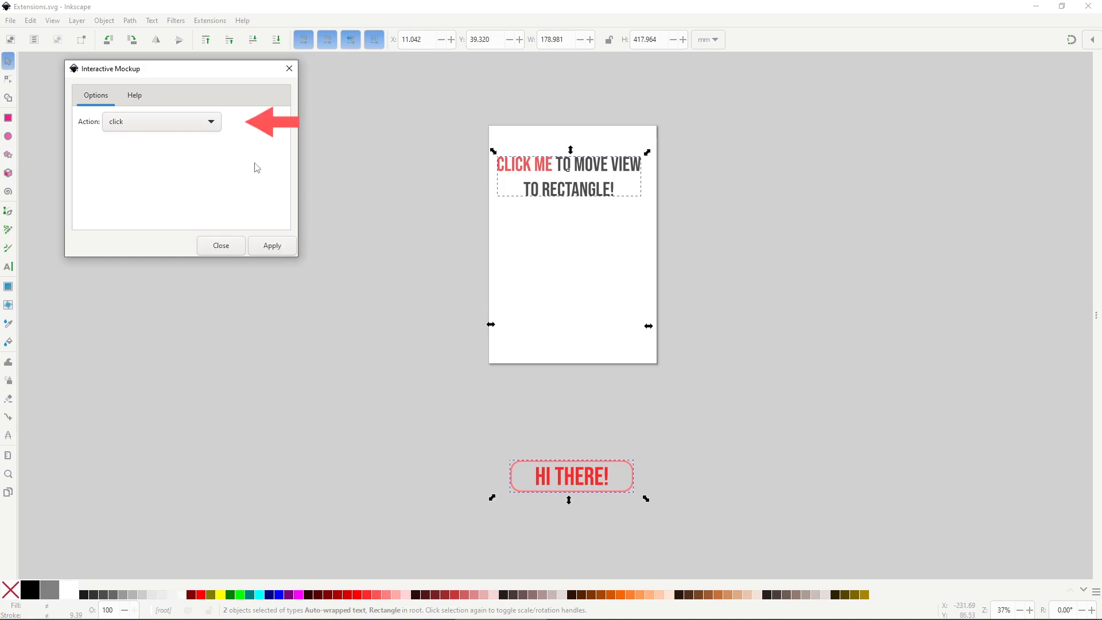
pyautogui.click(218, 124)
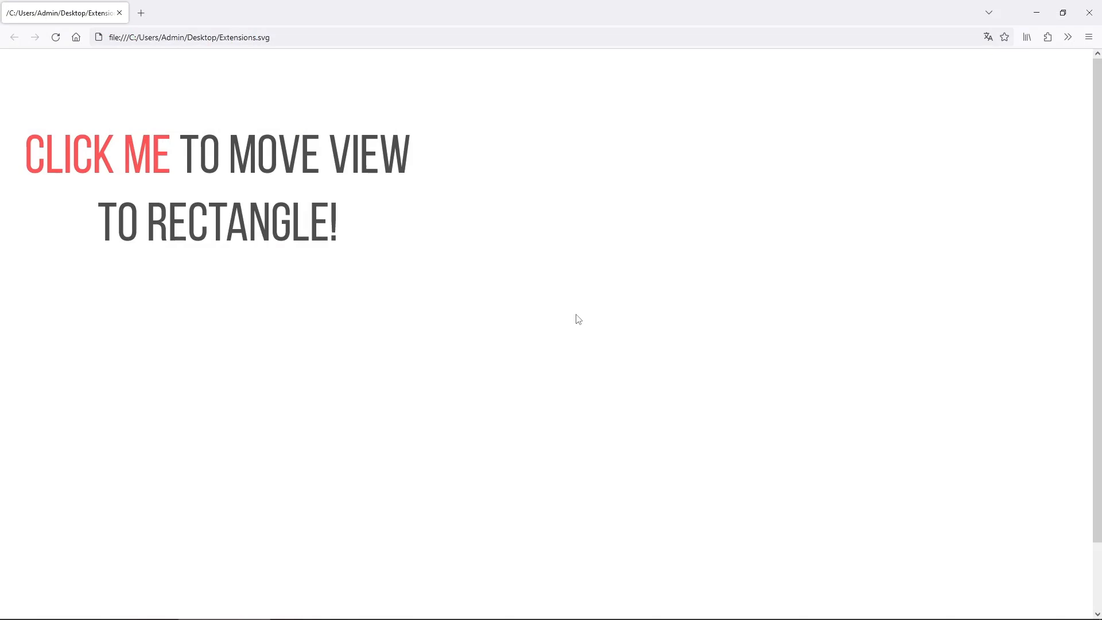
pyautogui.click(235, 167)
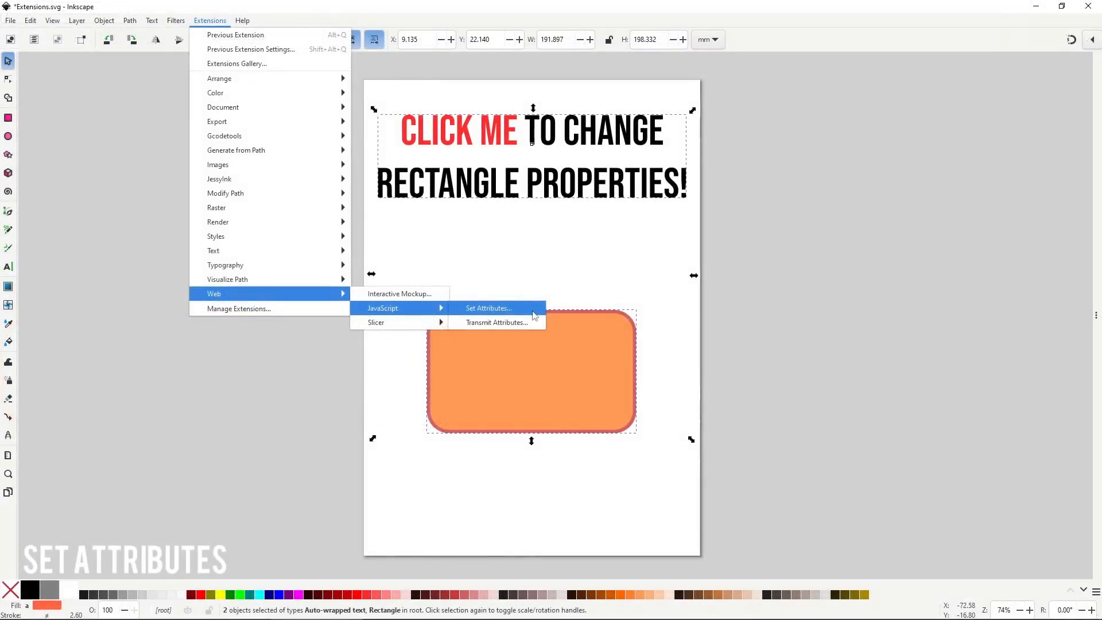
# - Set the rectangle's fill, stroke and stroke-width to red, black and 5px on click with Set Attributes, and test it in the browser
pyautogui.click(534, 312)
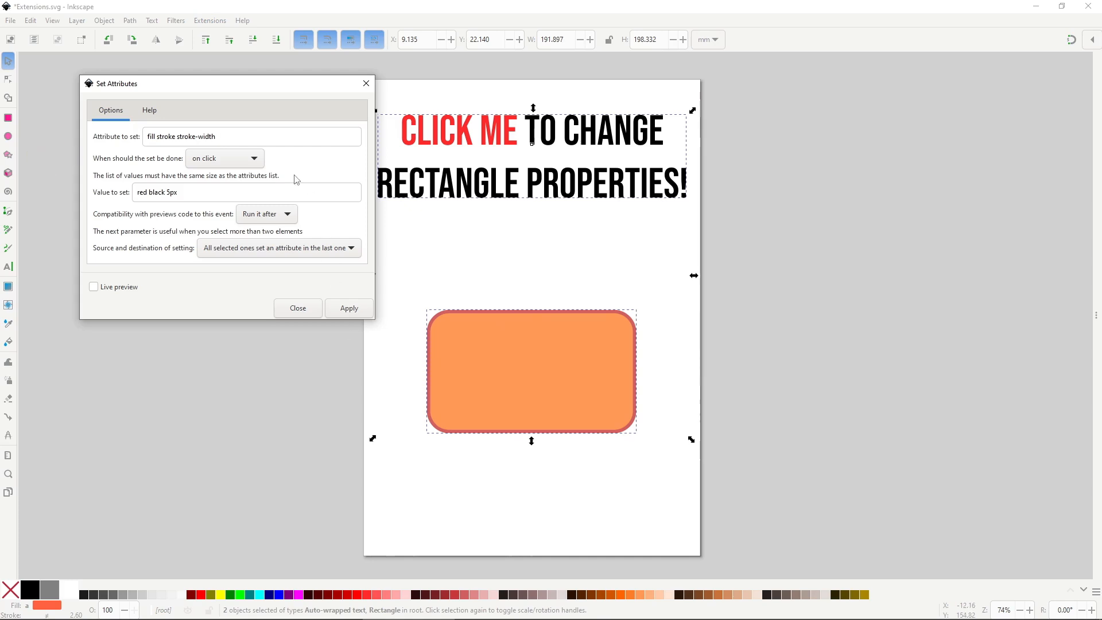
pyautogui.click(262, 163)
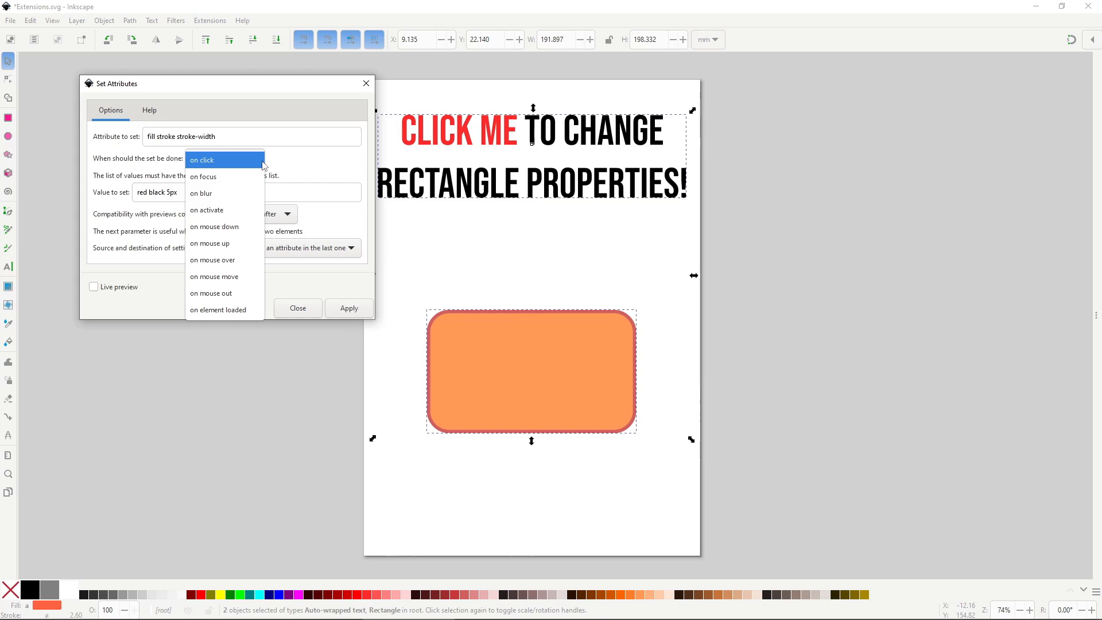
pyautogui.click(264, 163)
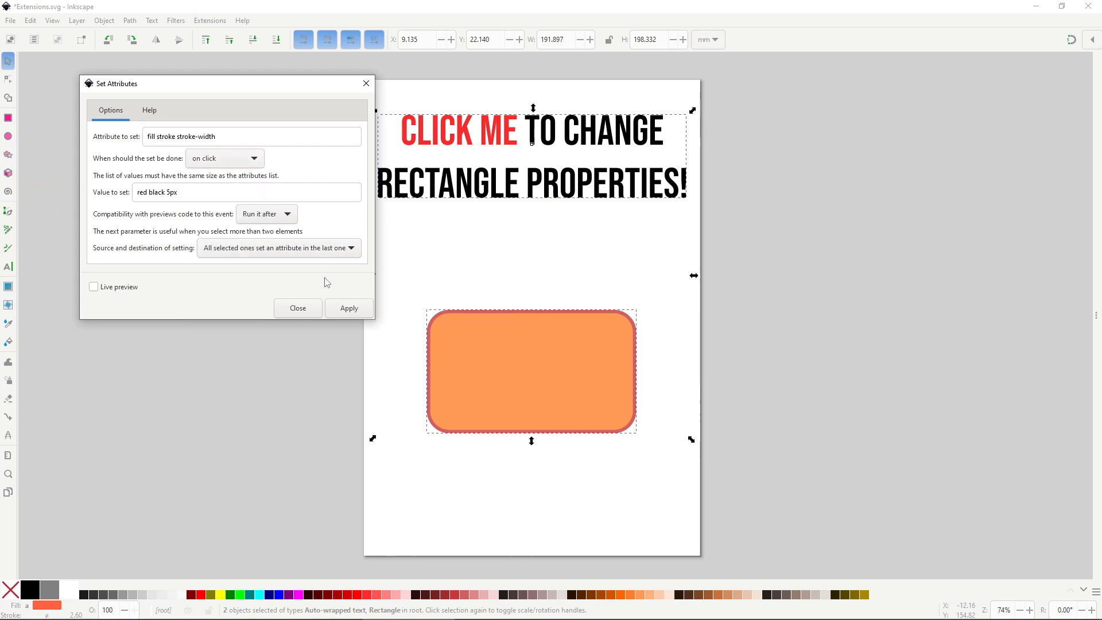
pyautogui.click(348, 307)
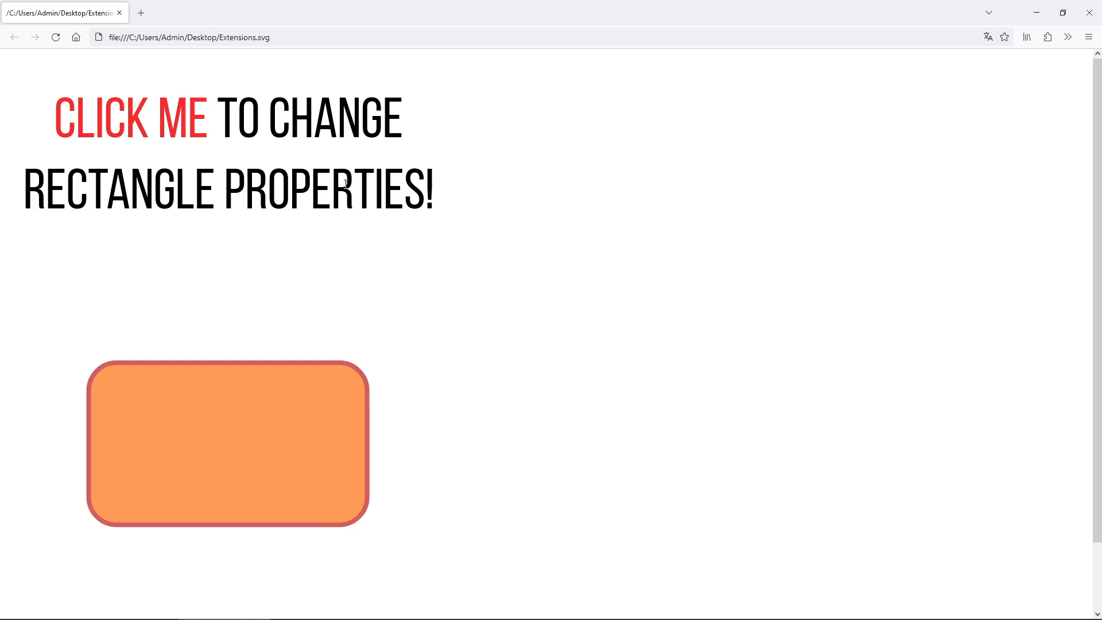
pyautogui.click(132, 118)
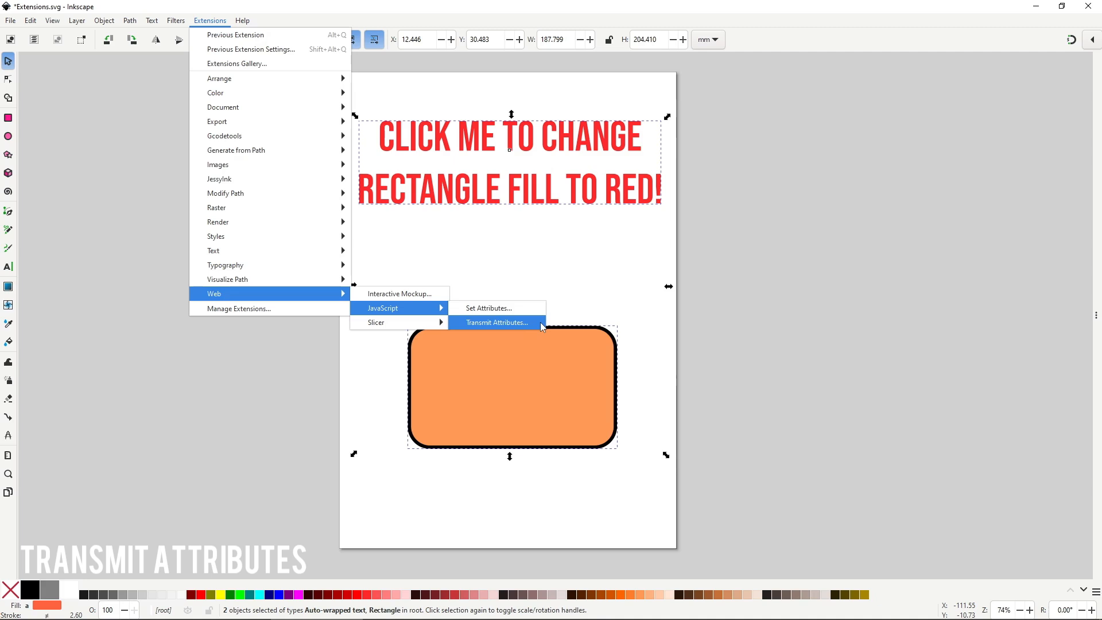
# - Transmit the red text's fill to the orange rectangle on click with Transmit Attributes, and test it in the browser
pyautogui.click(497, 323)
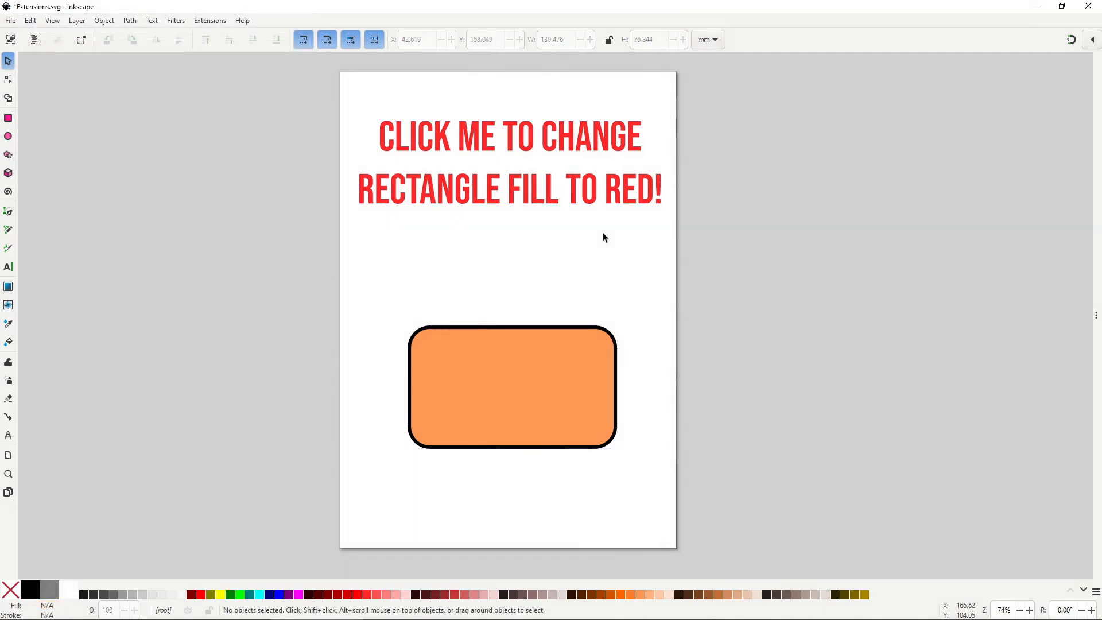
pyautogui.click(593, 207)
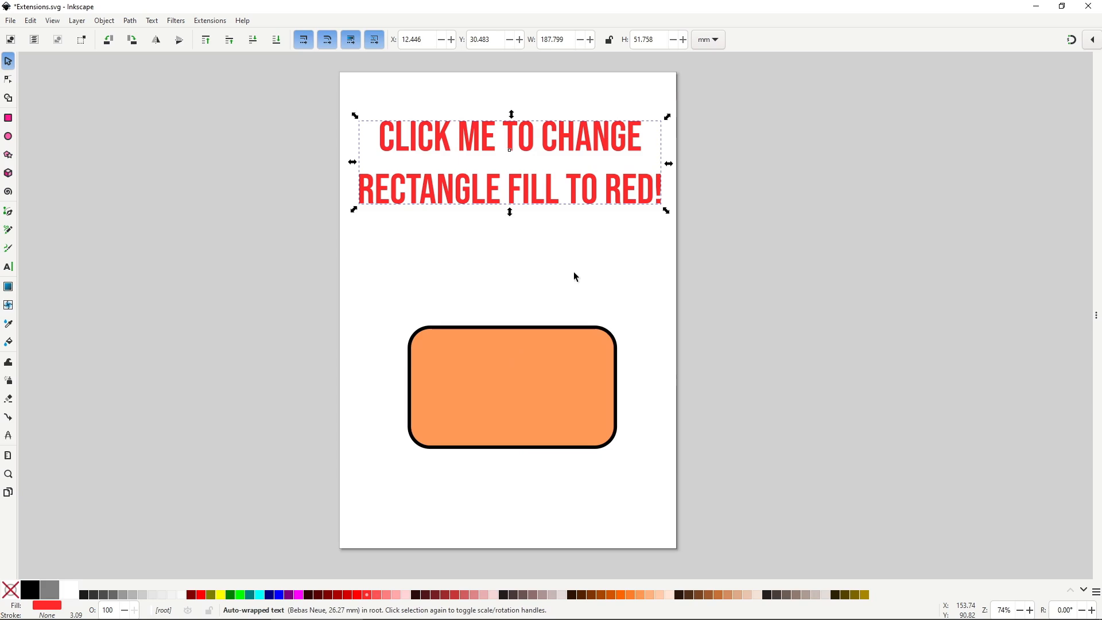
pyautogui.keyDown('shift'); pyautogui.click(569, 364); pyautogui.keyUp('shift')
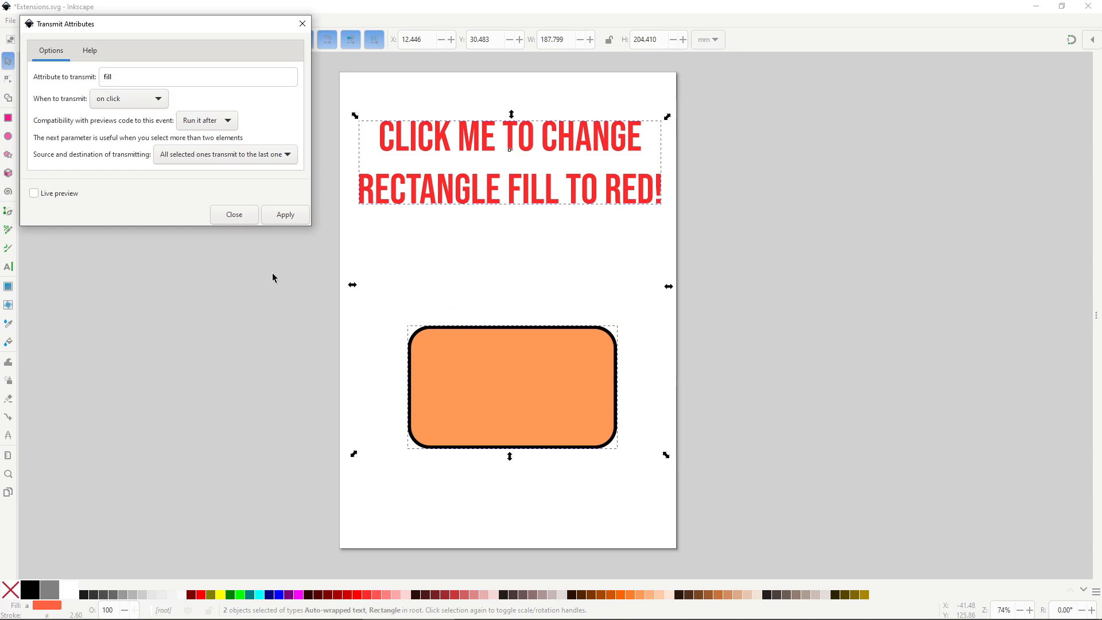
pyautogui.click(163, 104)
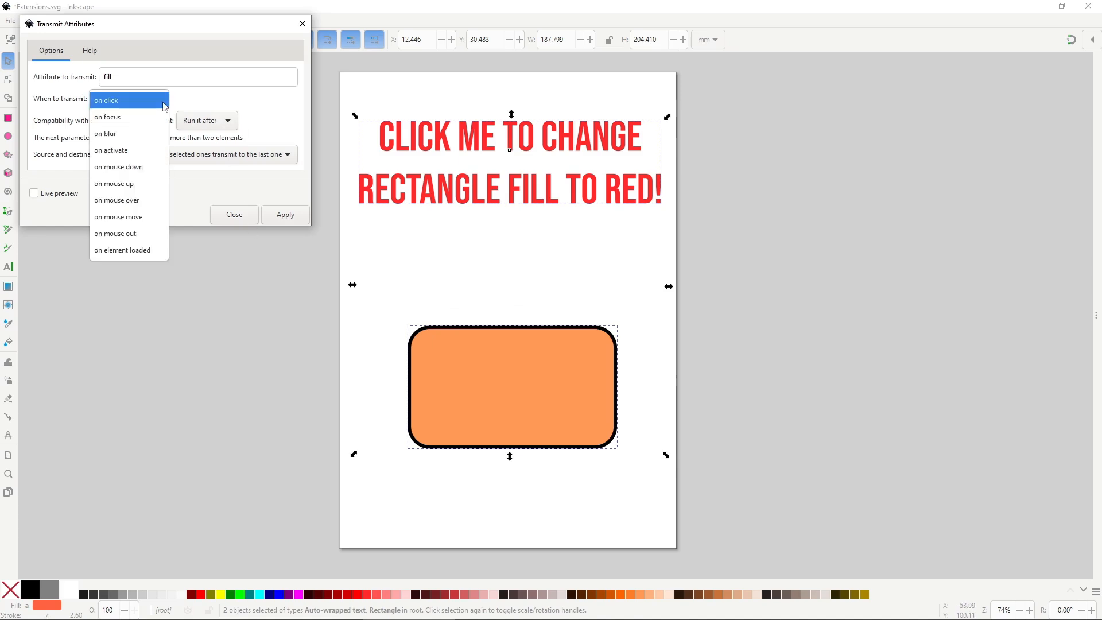
pyautogui.click(164, 105)
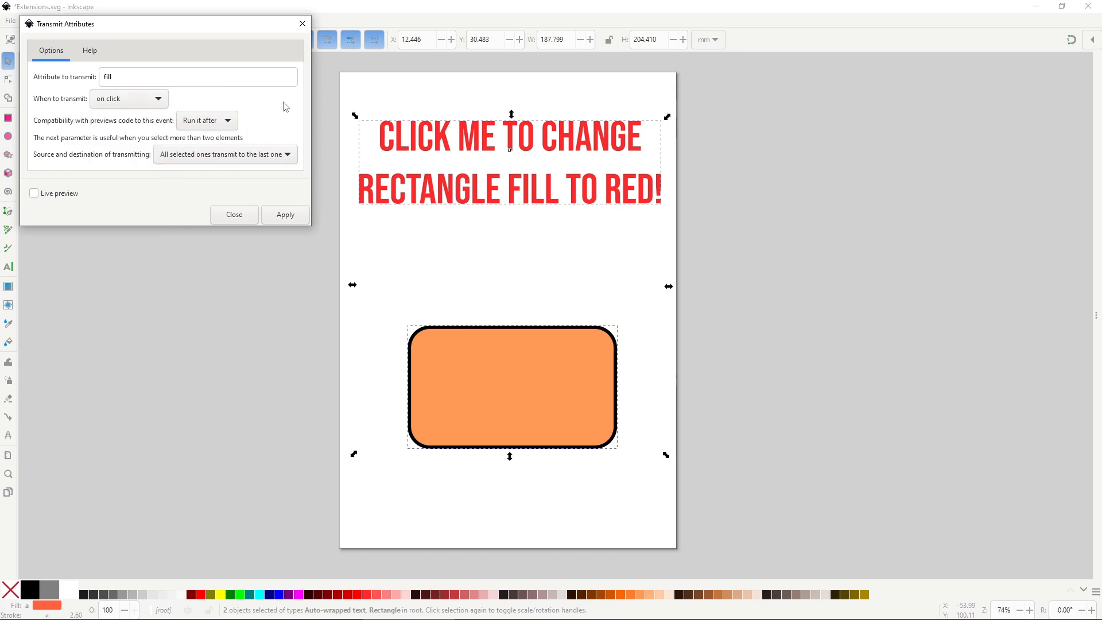
pyautogui.click(286, 214)
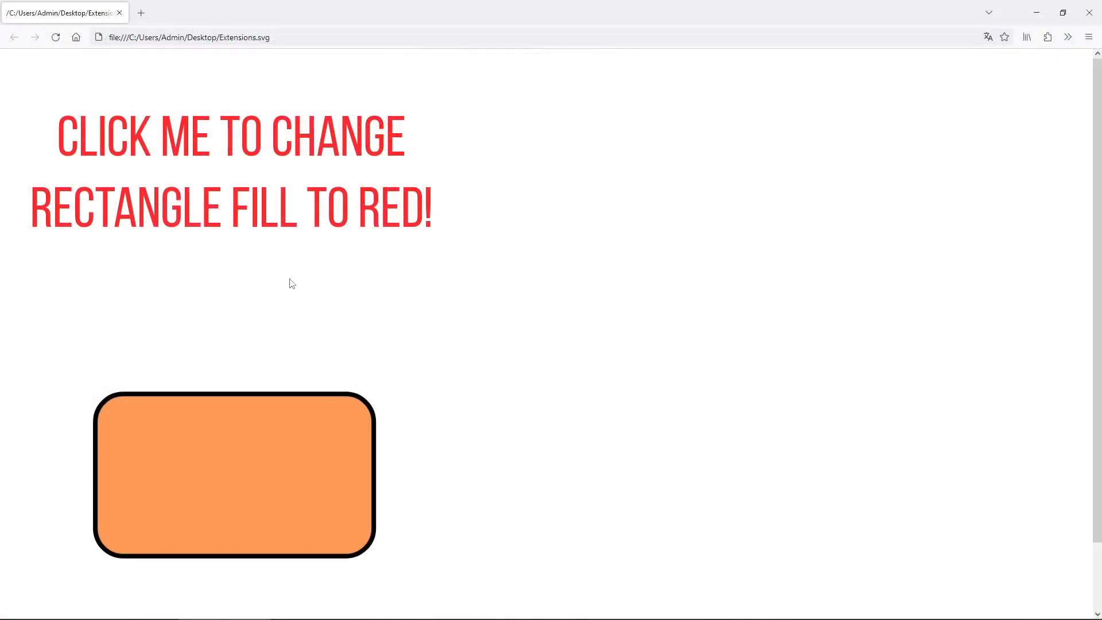
pyautogui.click(255, 223)
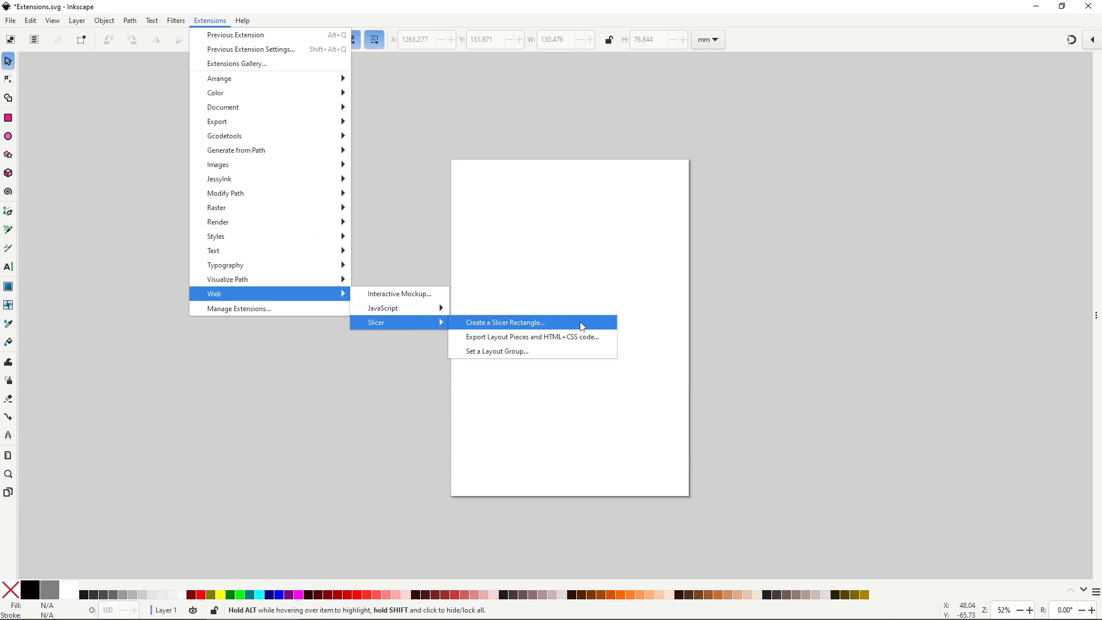
# - Create a slicer rectangle named slicer in PNG format at 96 DPI, and select it on the canvas
pyautogui.click(582, 326)
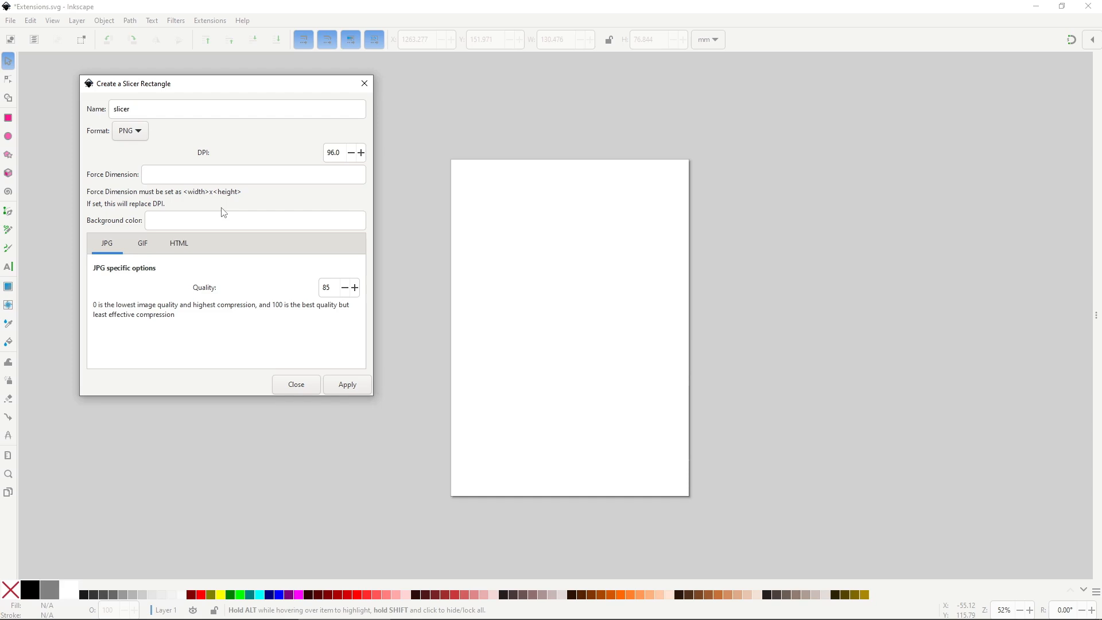
pyautogui.click(350, 386)
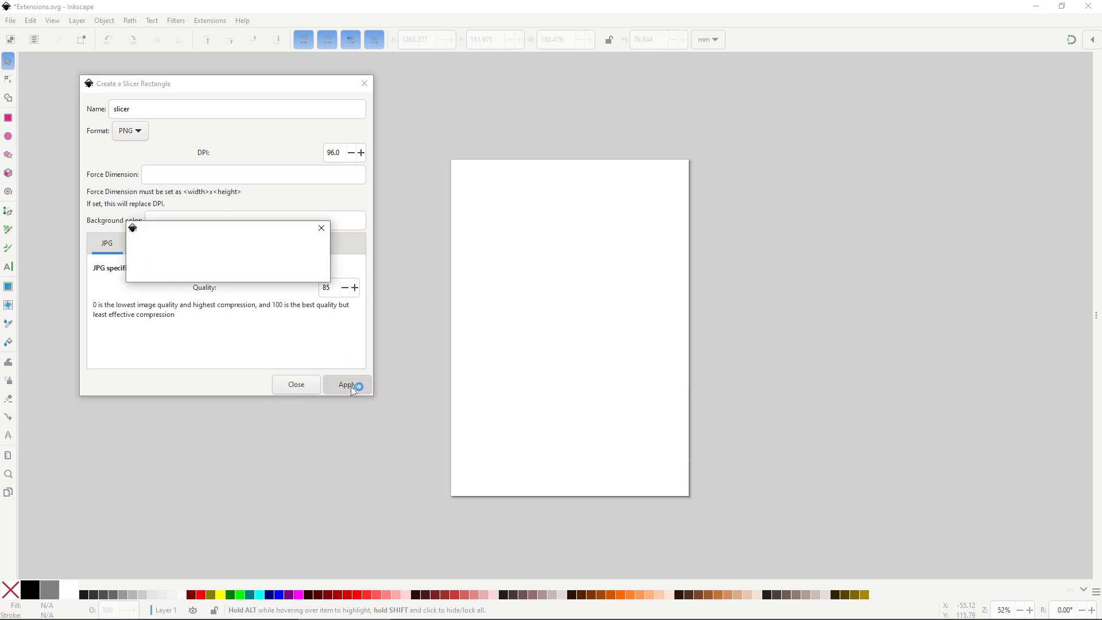
pyautogui.click(308, 386)
pyautogui.click(463, 174)
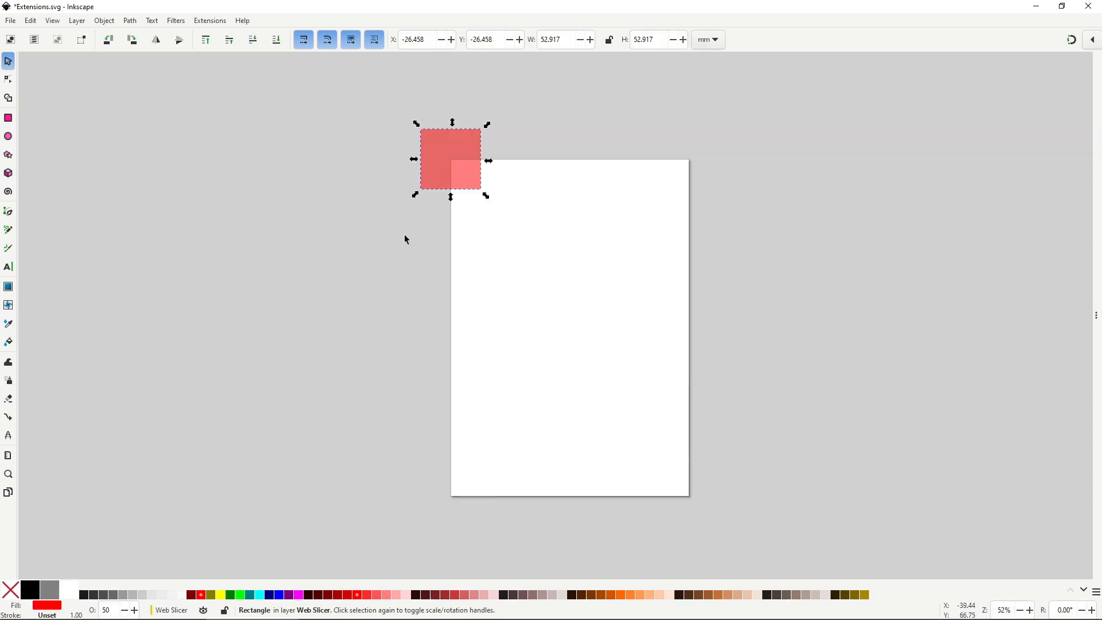
# - Show and widen the Layers and Objects list to examine the slicer rectangle's layer
pyautogui.click(104, 21)
pyautogui.click(120, 34)
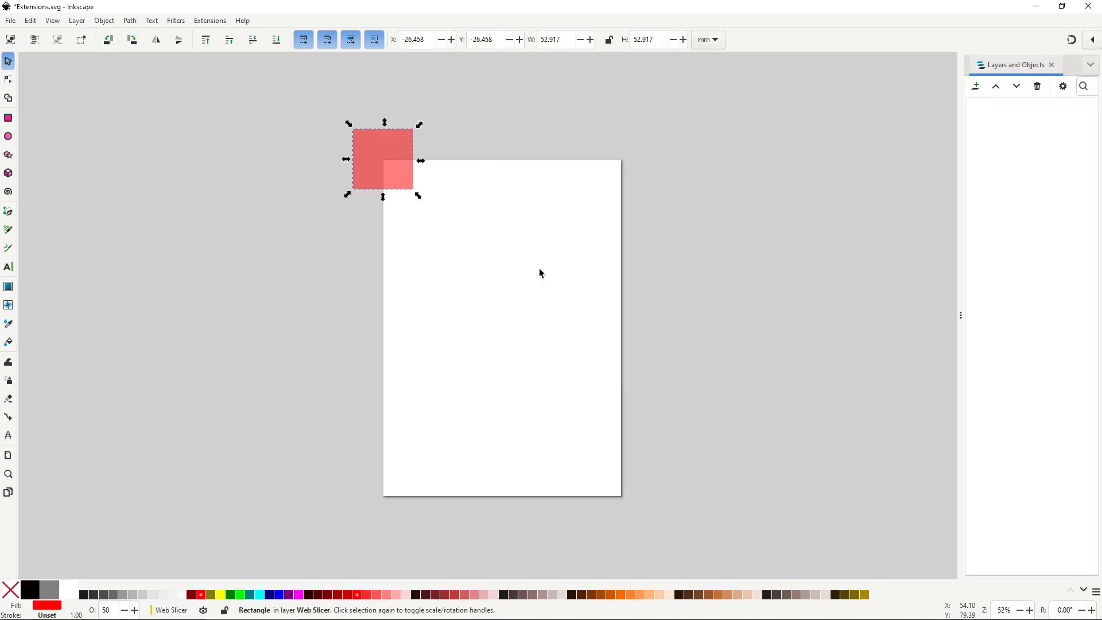
pyautogui.moveTo(962, 316); pyautogui.dragTo(881, 315)
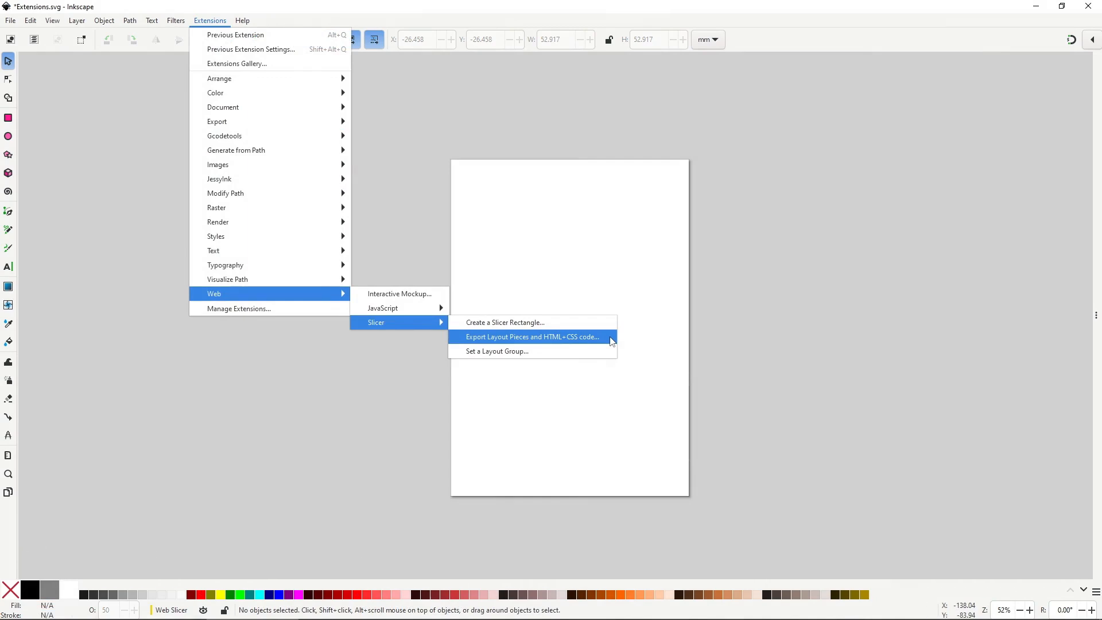
# - Export the layout pieces with HTML and CSS code to C:\, creating the directory if it does not exist
pyautogui.click(611, 341)
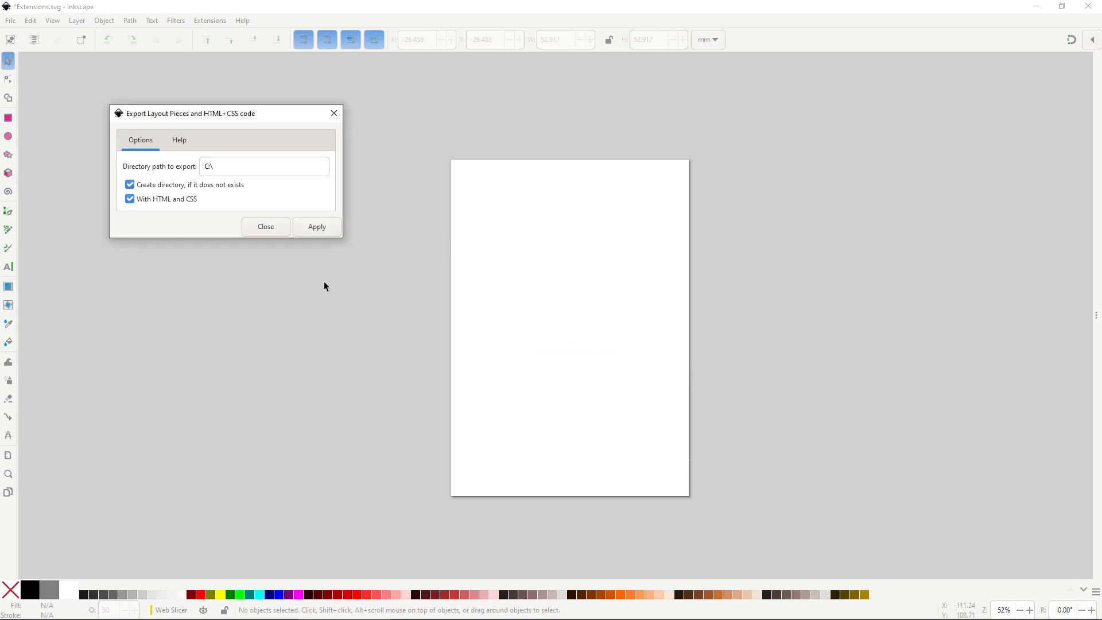
pyautogui.click(181, 142)
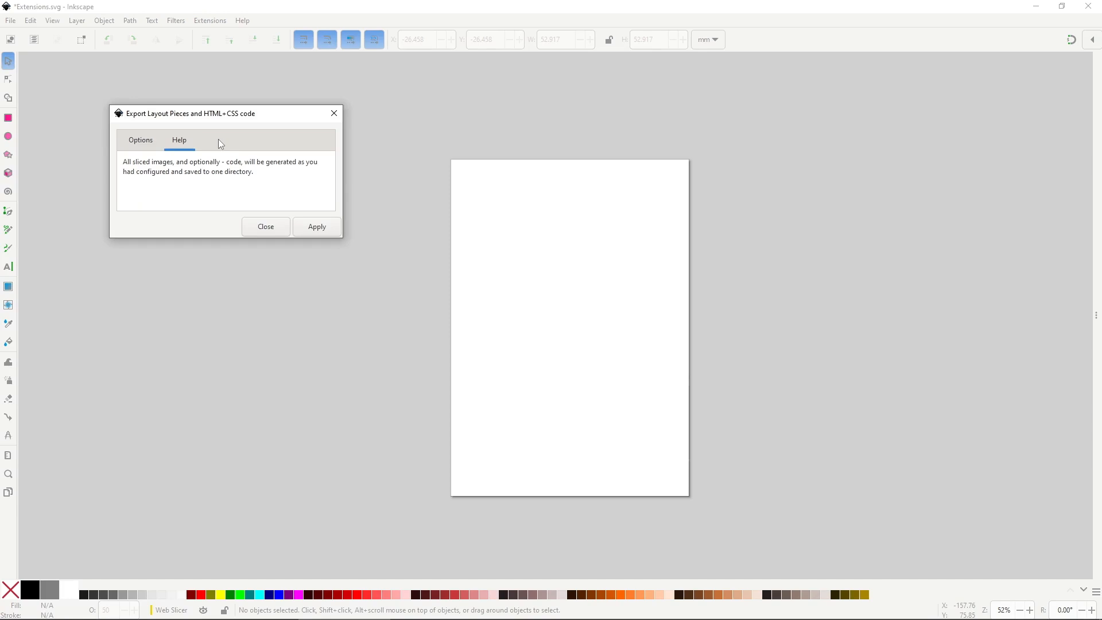
pyautogui.click(142, 142)
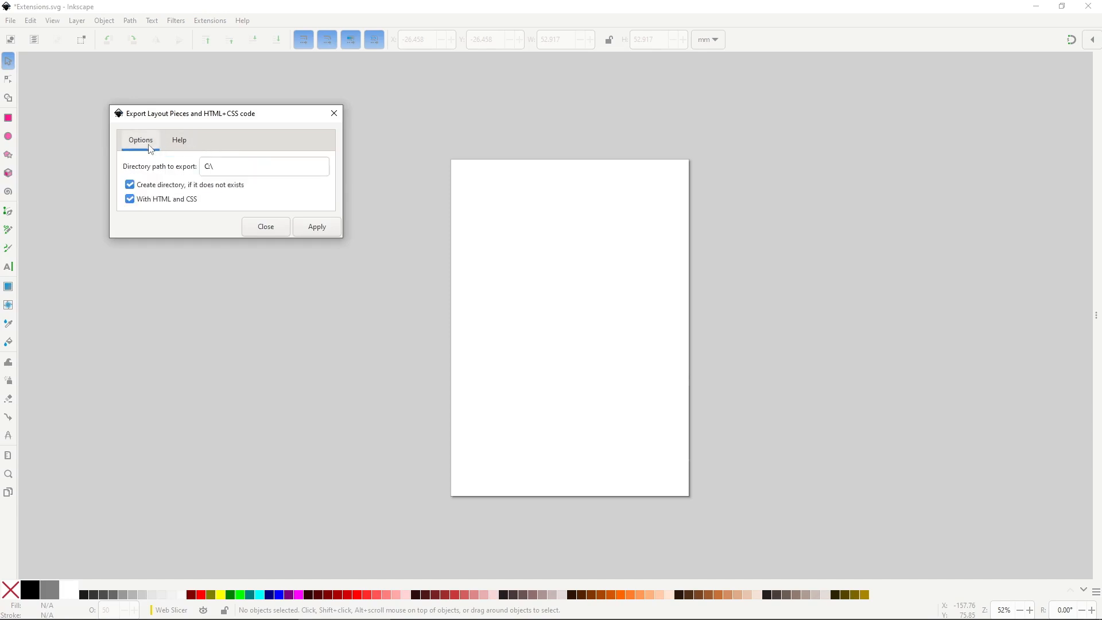
pyautogui.click(319, 228)
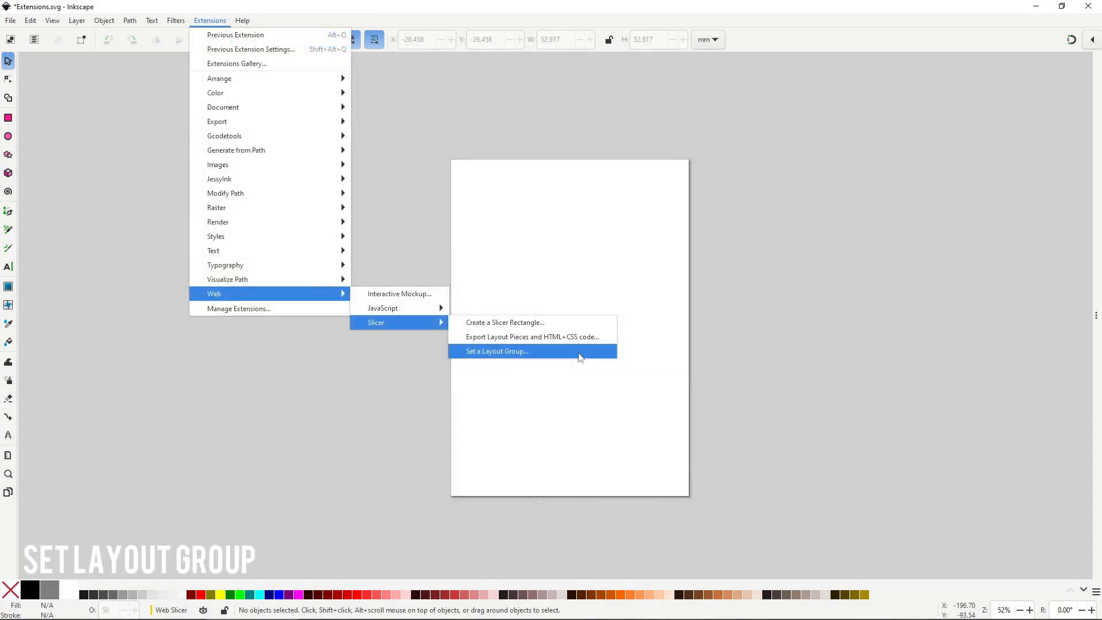
# - Read the help for Set a Layout Group and try to apply it with fixed pixel width and height units
pyautogui.click(579, 355)
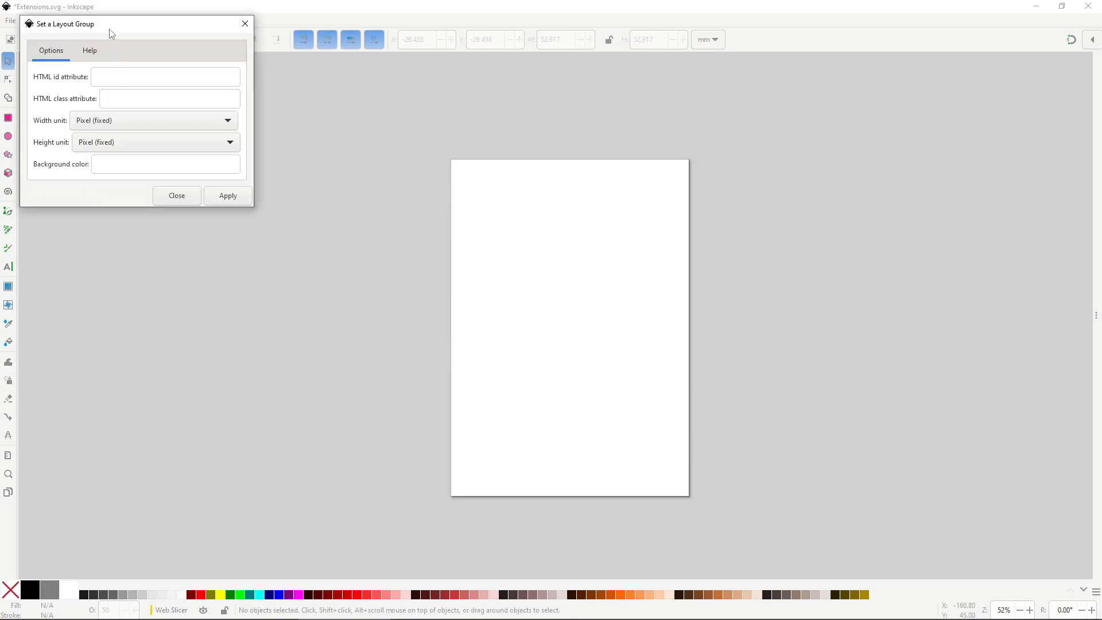
pyautogui.moveTo(110, 30); pyautogui.dragTo(246, 157)
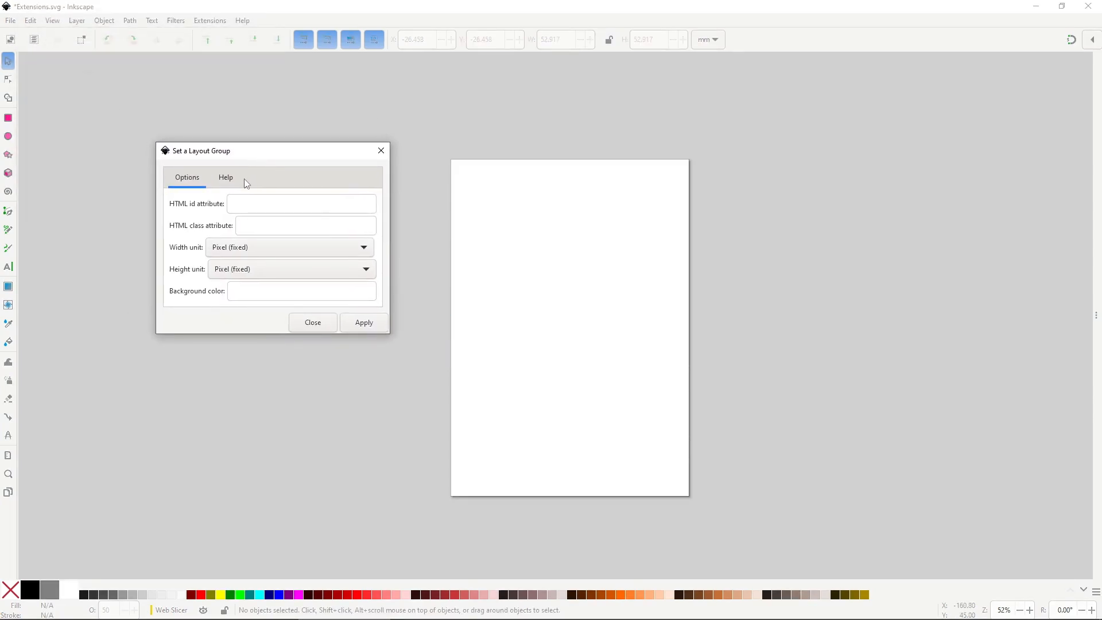
pyautogui.click(226, 178)
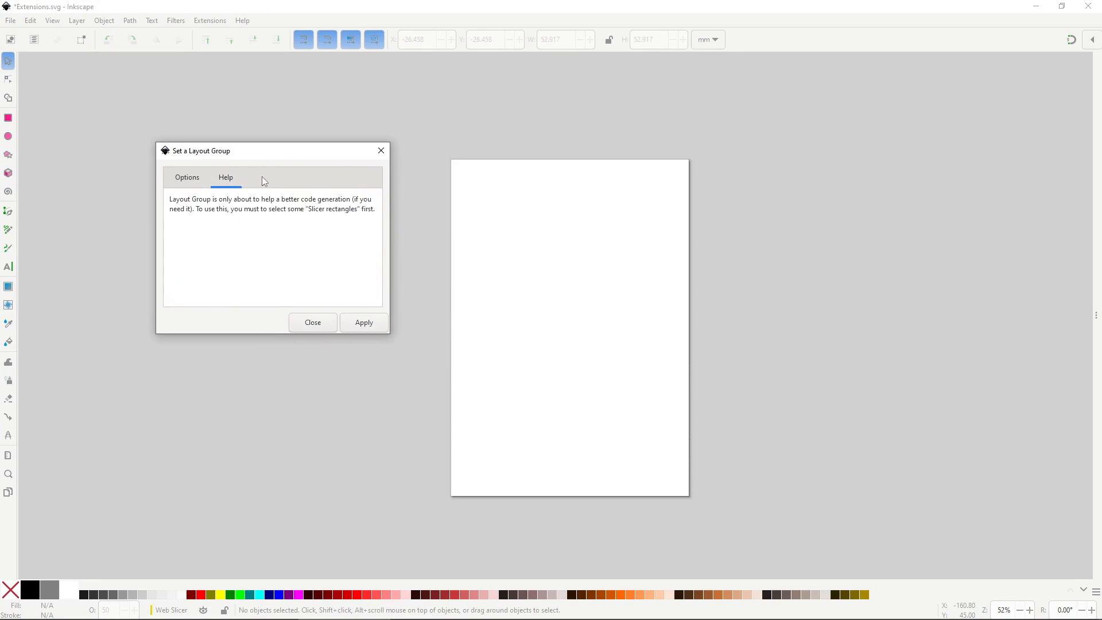
pyautogui.click(194, 179)
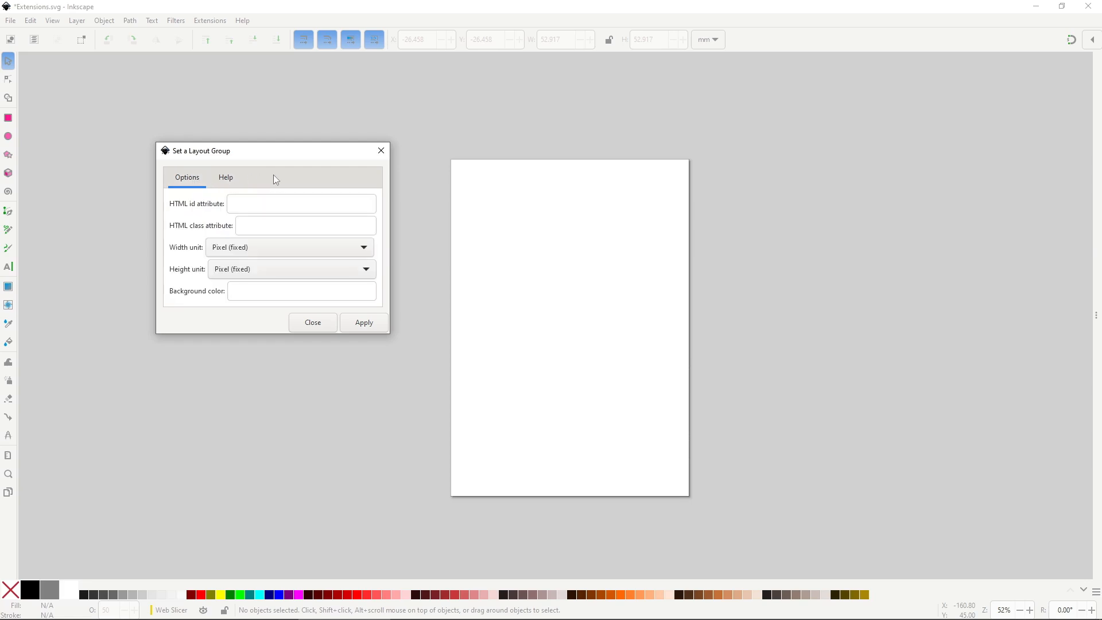
pyautogui.click(365, 323)
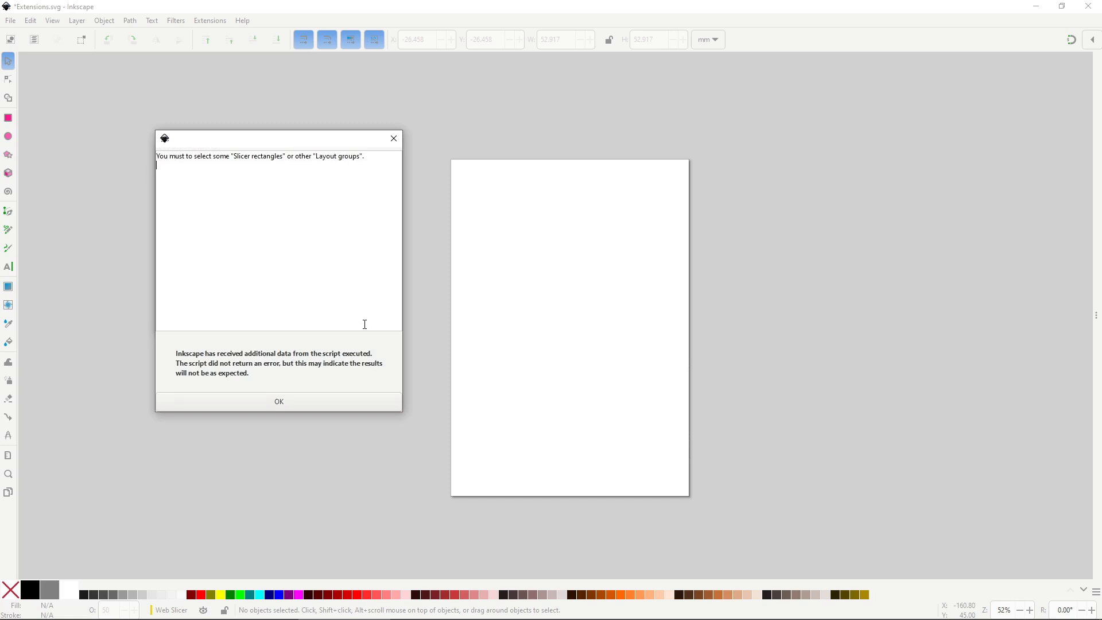
pyautogui.click(322, 403)
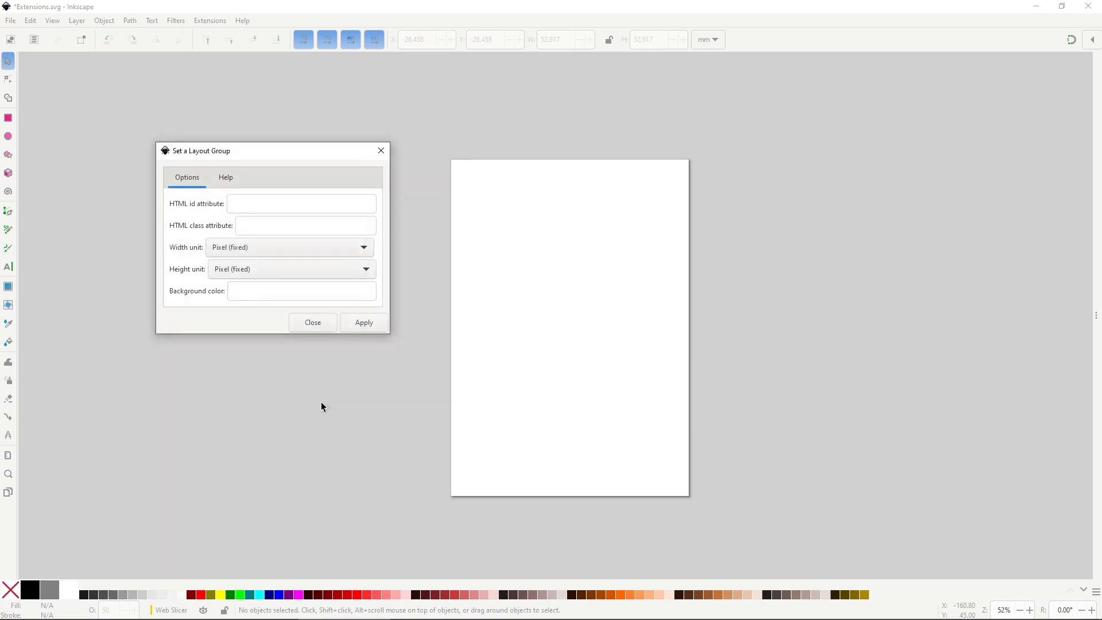